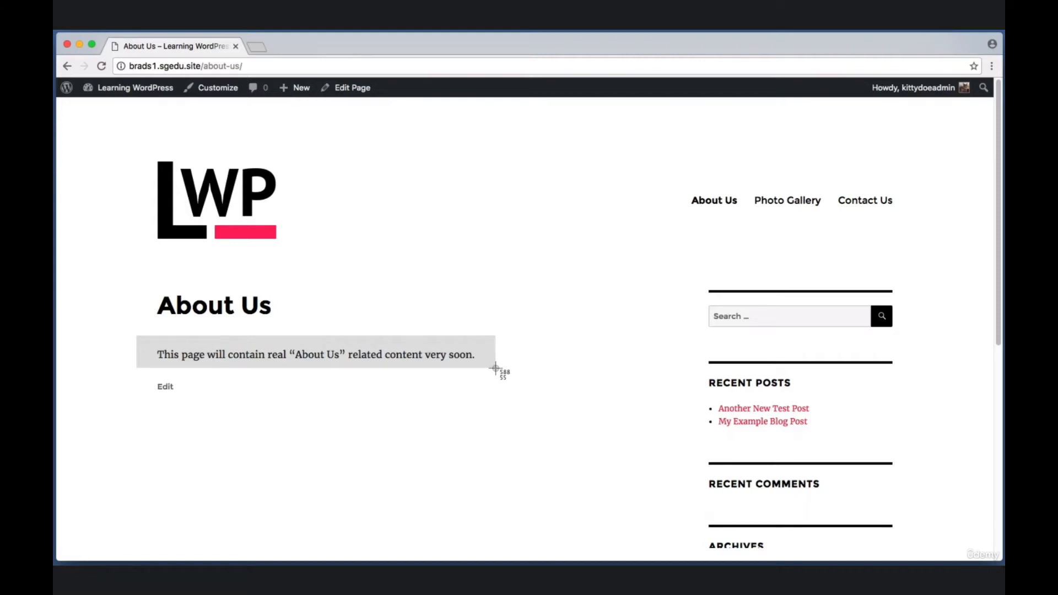
Open the About Us page for editing.
drag(495, 368, 496, 368)
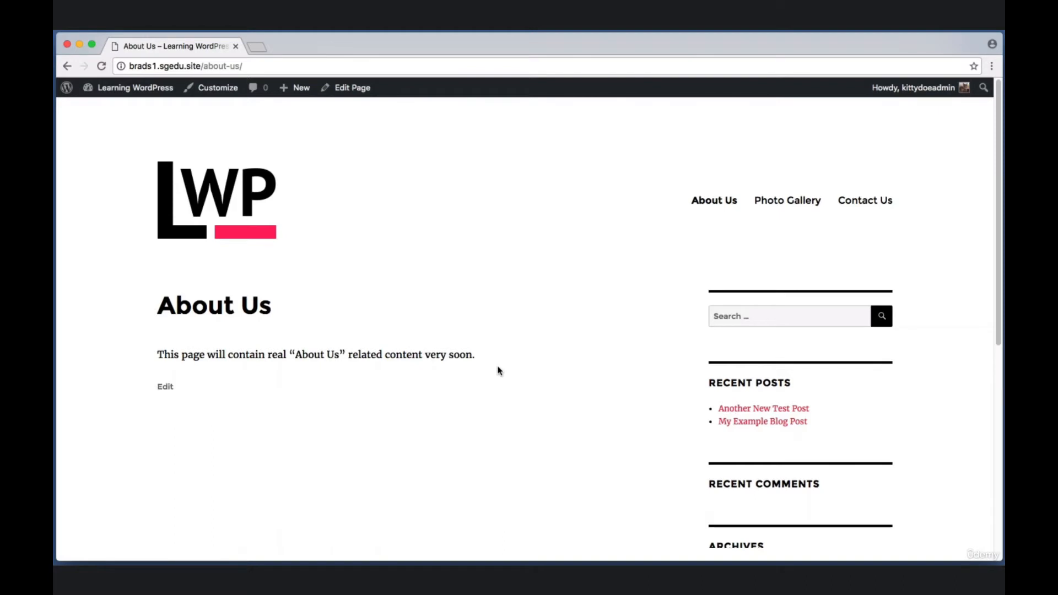
key(super+shift+4)
drag(365, 78, 56, 64)
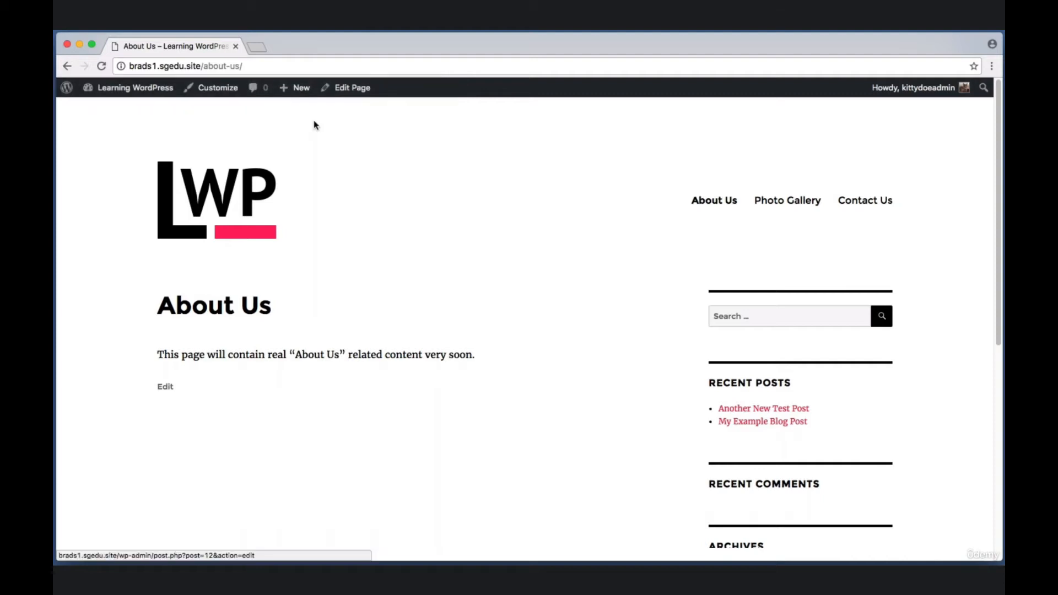
key(super+shift+4)
drag(315, 120, 385, 69)
click(359, 88)
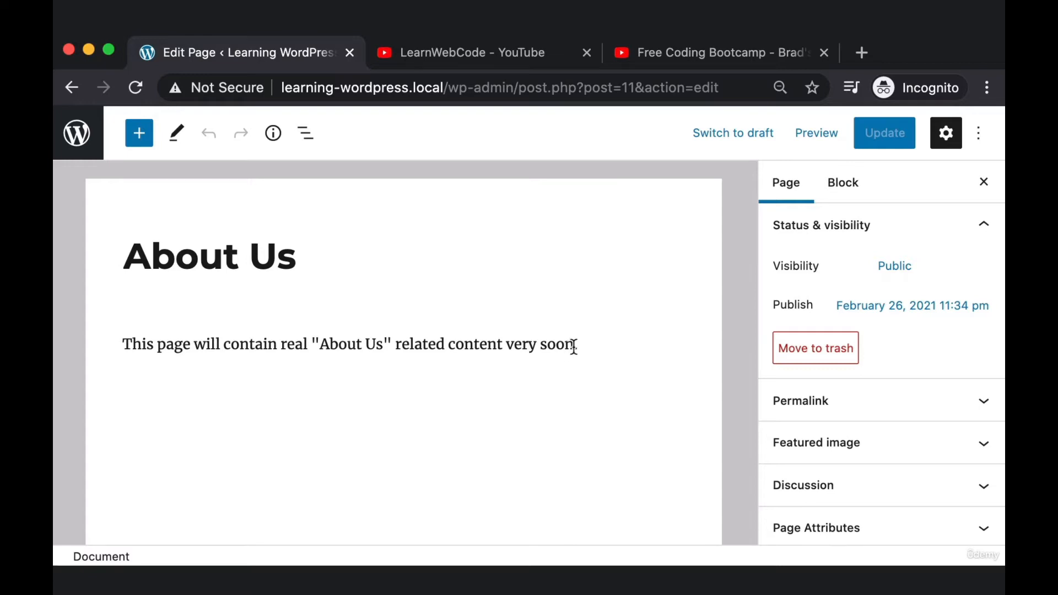
Replace the existing paragraph with "This business is our pride and joy. We've been around for a long time." followed by lorem ipsum filler text.
drag(574, 345, 475, 345)
drag(577, 345, 203, 337)
key(BackSpace)
key(BackSpace)
key(BackSpace)
key(BackSpace)
key(BackSpace)
key(BackSpace)
key(BackSpace)
key(BackSpace)
key(BackSpace)
key(BackSpace)
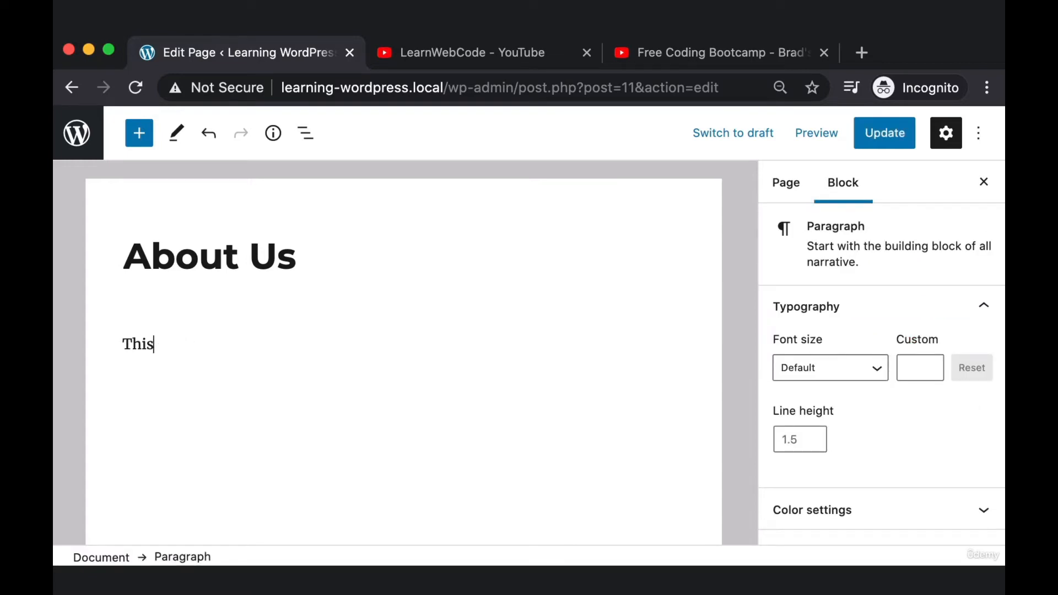
text(is business)
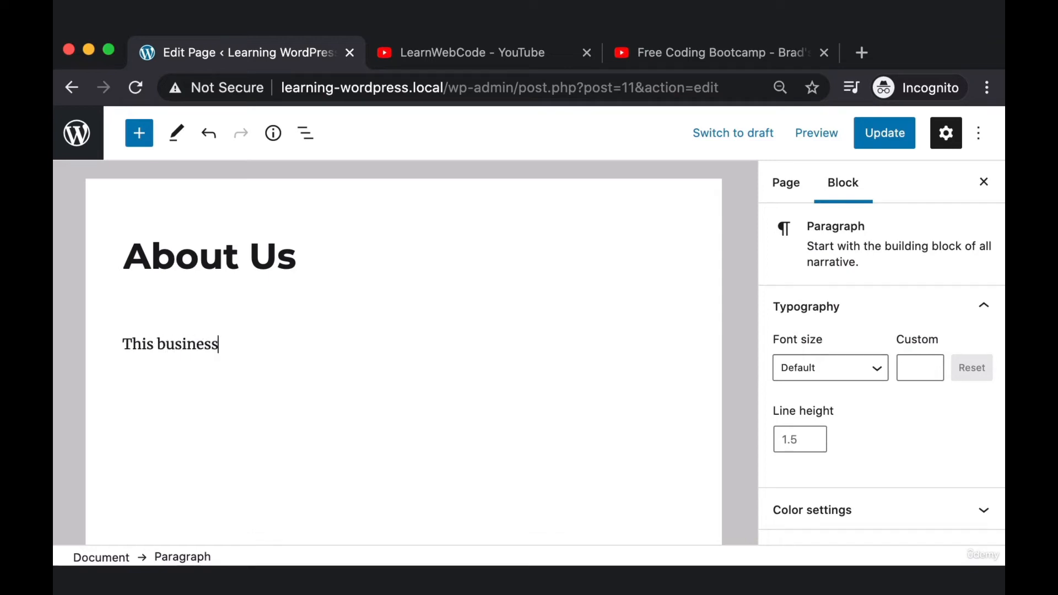
text( is our pride and)
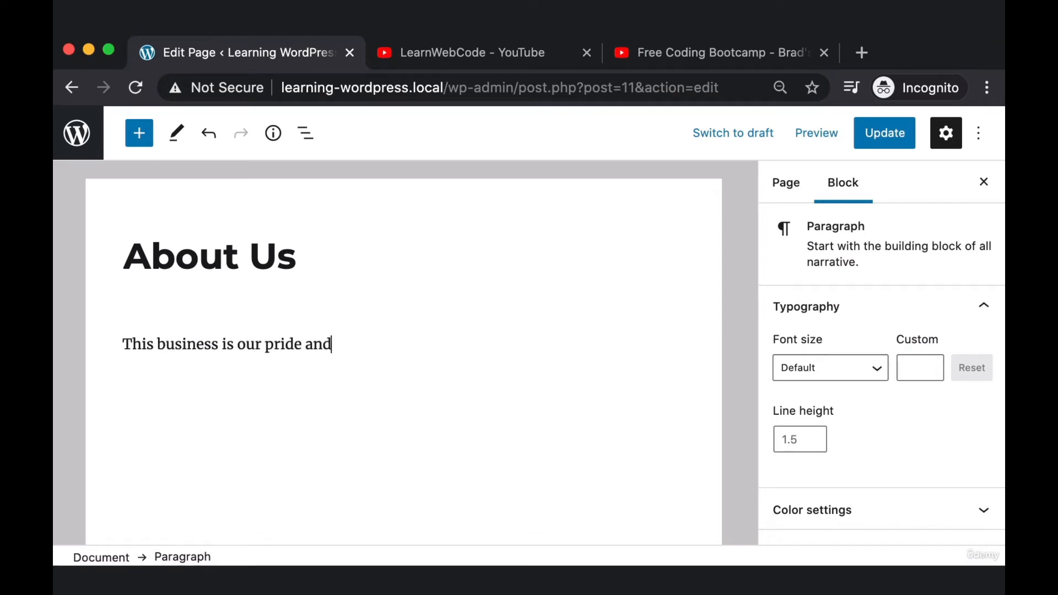
text( joy. We've been around for)
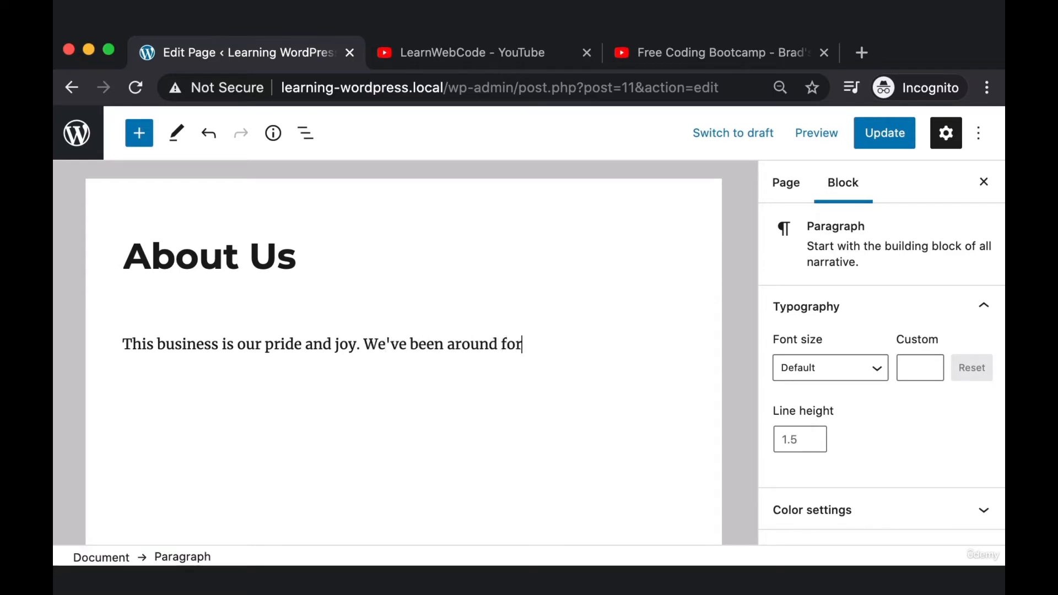
text( a long time.)
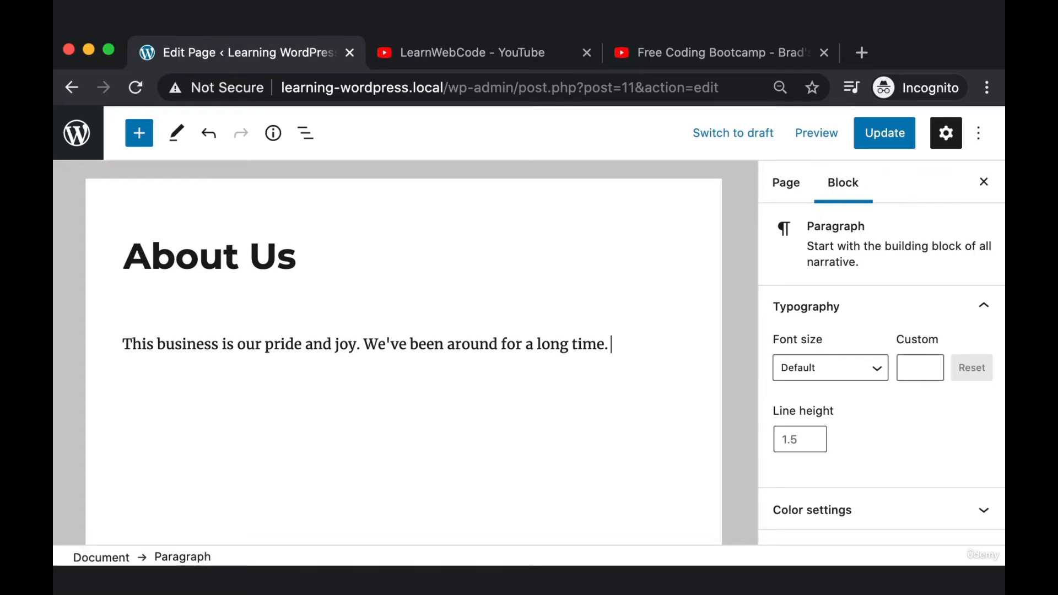
text(Lorem ipsum dolor sit amet, consectetur adipiscing elit, sed do eiusmod tempor incididunt ut labore et dolore magna aliqua. Ut enim ad minim veniam, quis nostrud exercitation ullamco laboris nisi ut aliquip ex ea commodo consequat. Duis aute irure dolor in reprehenderit in voluptate velit esse cillum dolore eu fugiat nulla pariatur. Excepteur sint occaecat cupidatat non proident, sunt in culpa qui officia deserunt mollit anim id est laborum.)
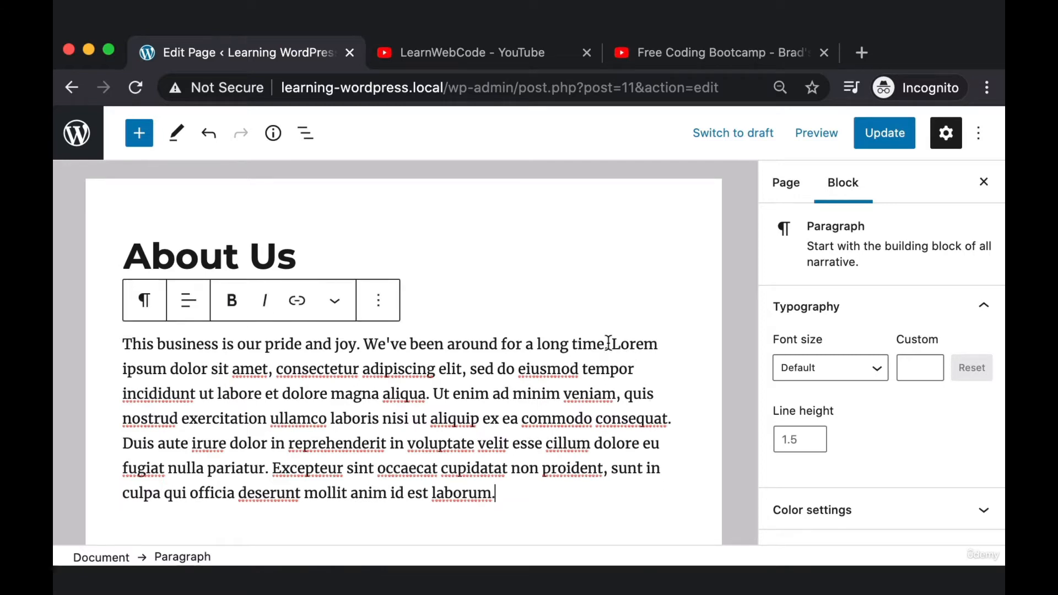
drag(612, 344, 605, 438)
click(642, 444)
drag(557, 501, 439, 353)
scroll(452, 359, down, 3)
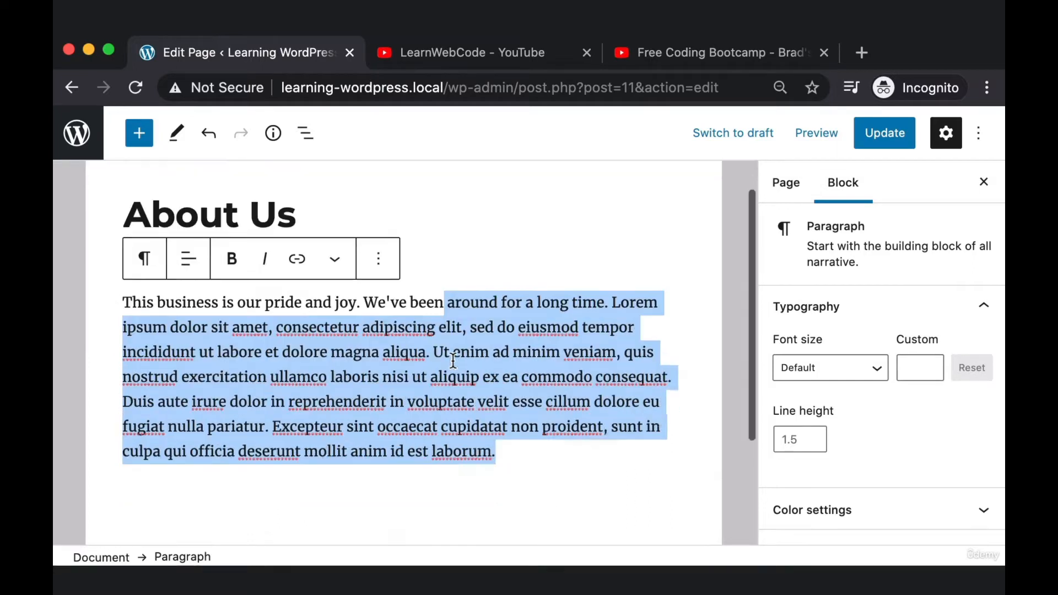
click(399, 416)
key(super+shift+4)
drag(125, 427, 660, 514)
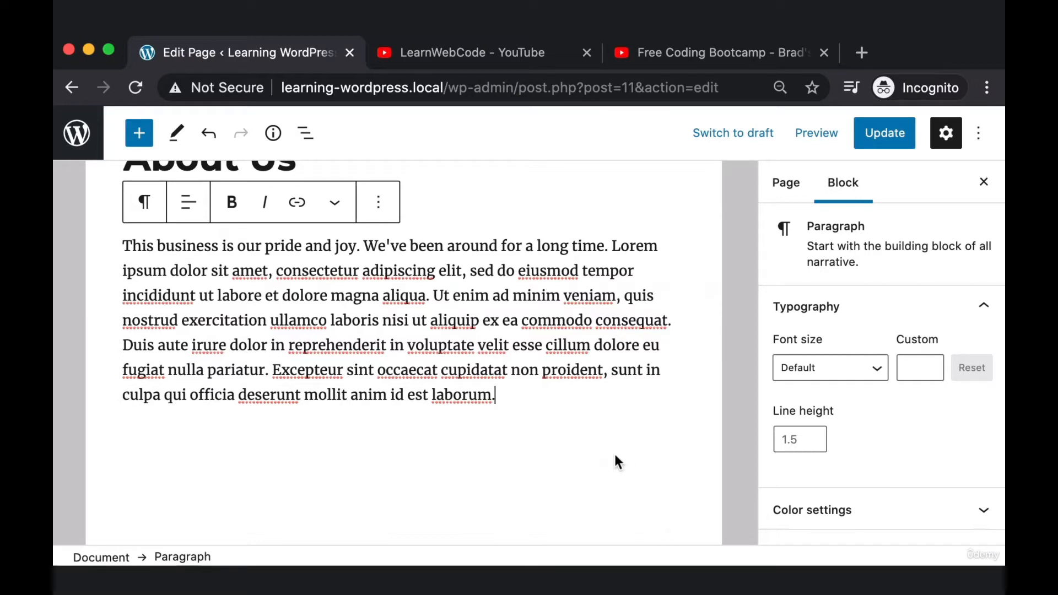
scroll(617, 452, up, 3)
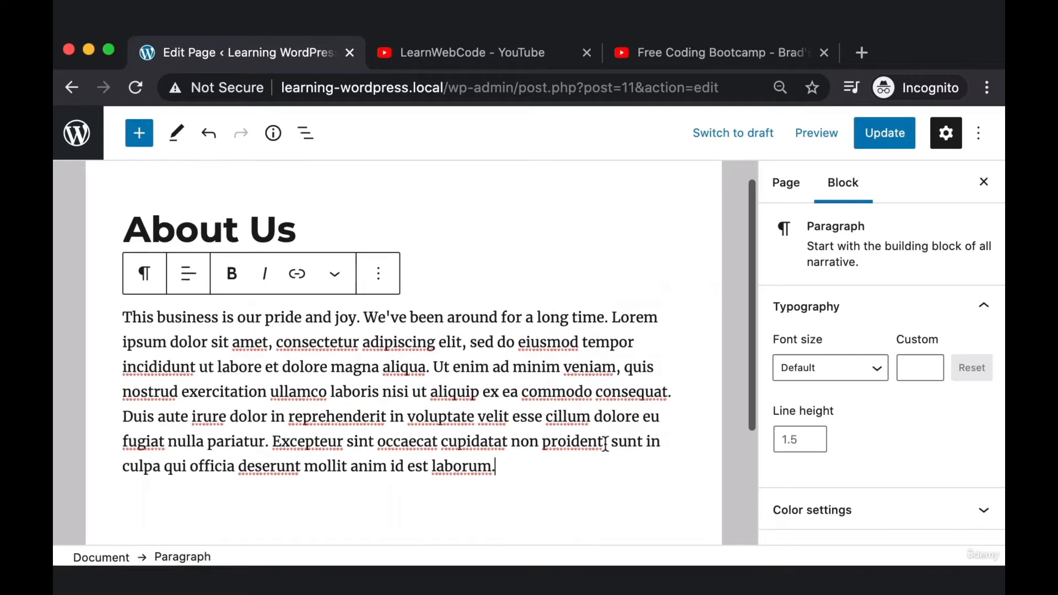
scroll(552, 496, up, 1)
key(super+shift+4)
drag(550, 501, 123, 332)
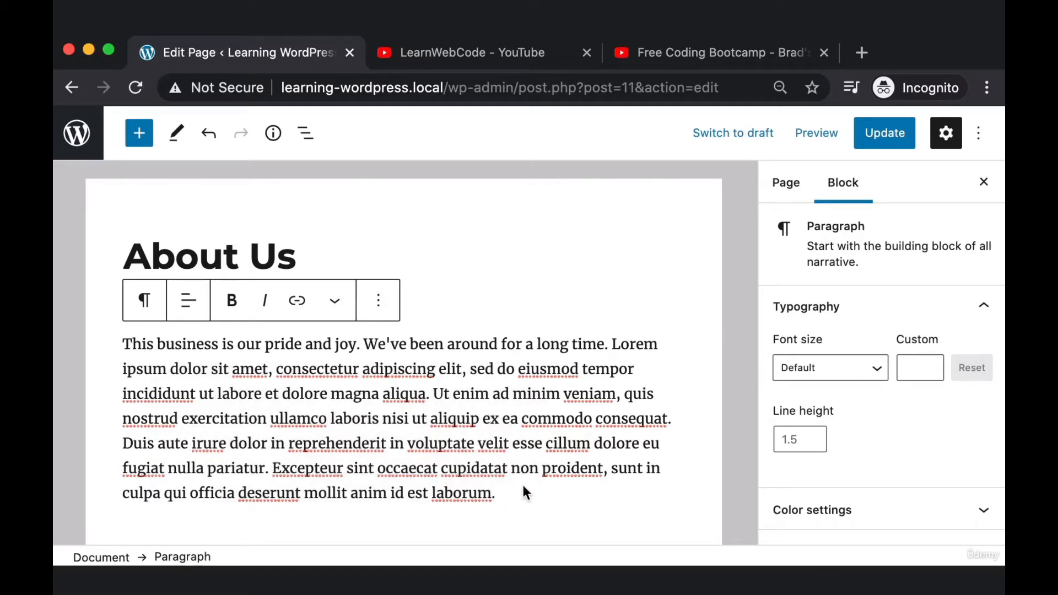
Add a new paragraph block below the long paragraph reading "2nd test paragraph.".
scroll(522, 483, down, 2)
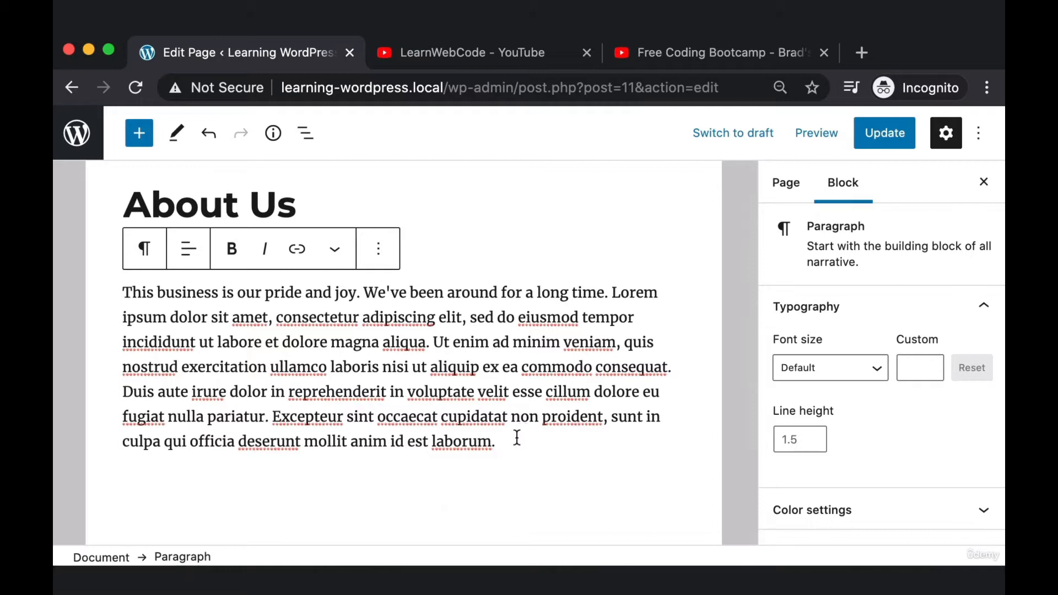
key(Return)
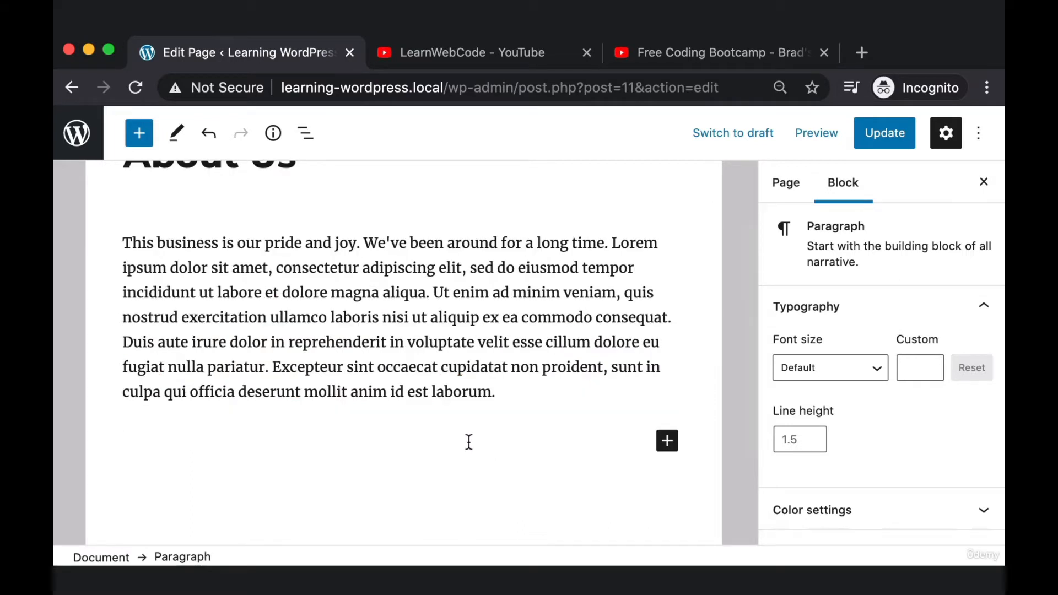
text(@)
key(BackSpace)
text(2nd )
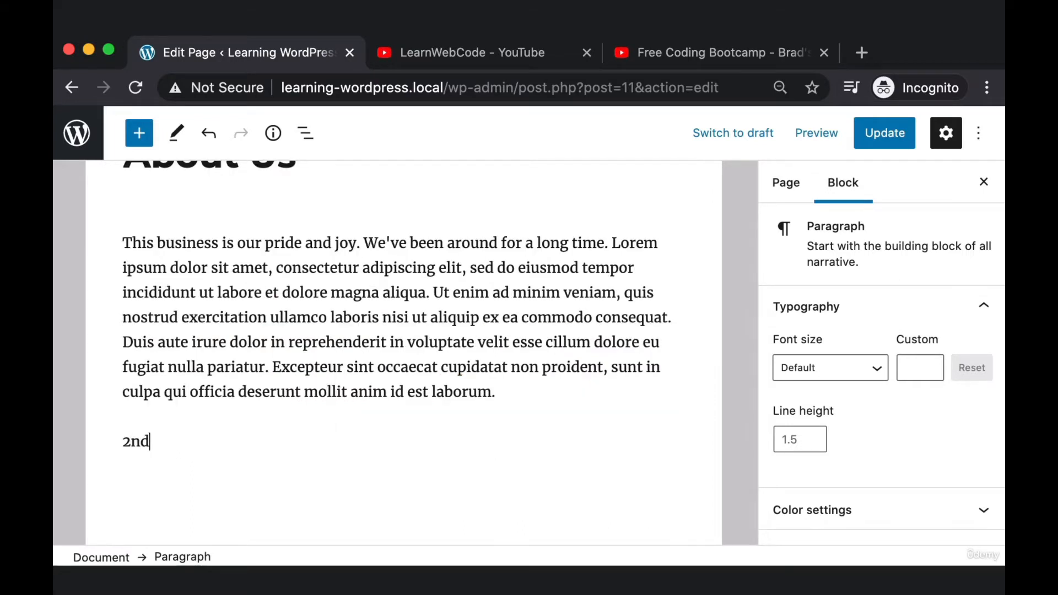
text(test paragraph.)
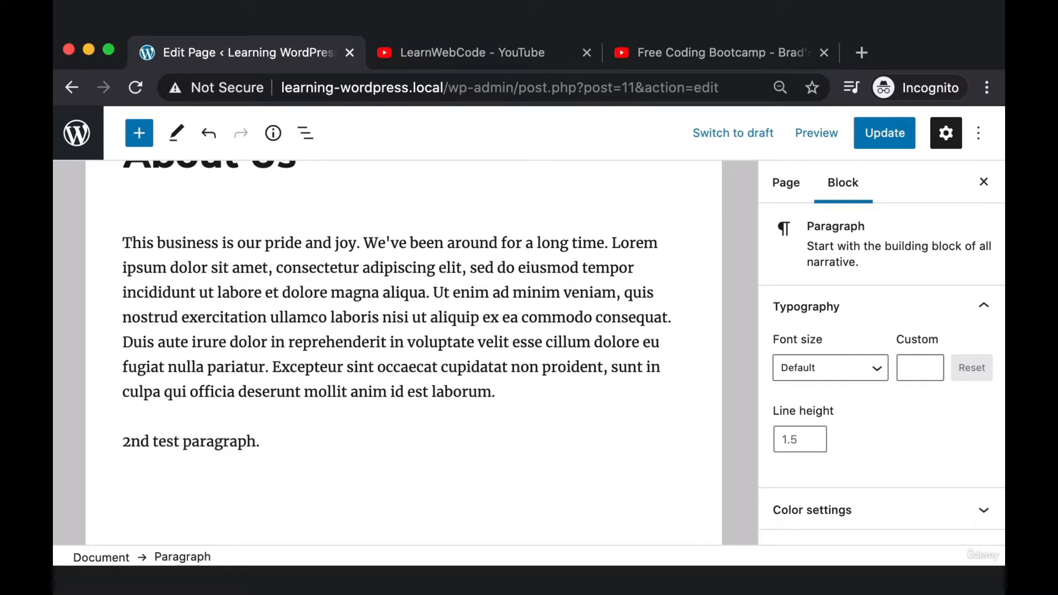
Add another paragraph block at the end of the page reading "3rd test paragraph.".
key(Return)
text(3rd )
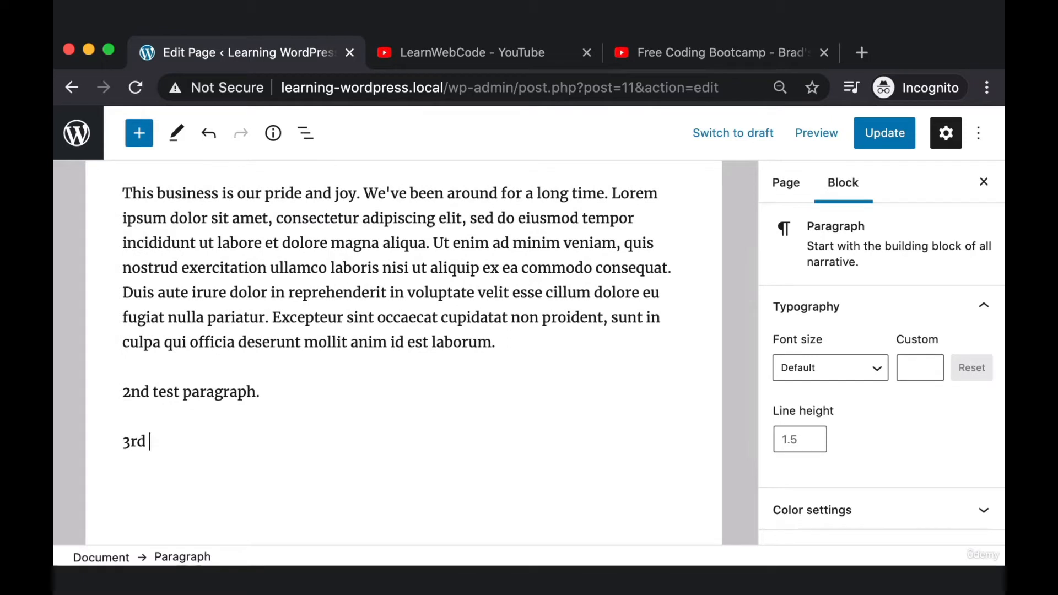
text(test paragraph.)
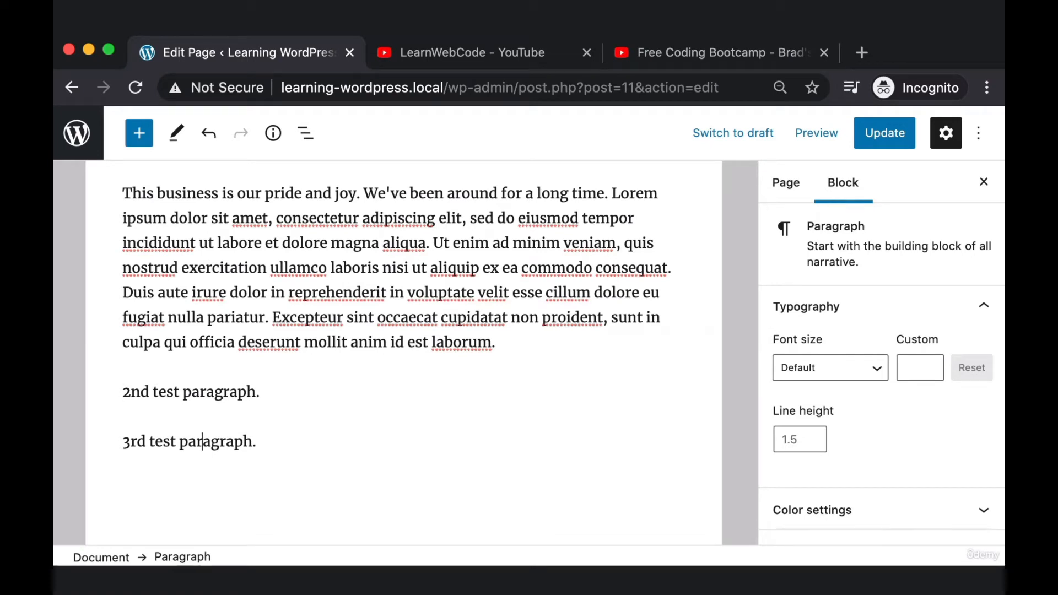
key(Left)
key(Left)
key(Left)
key(Left)
key(Left)
key(Left)
key(Left)
key(shift+super+4)
drag(102, 469, 280, 430)
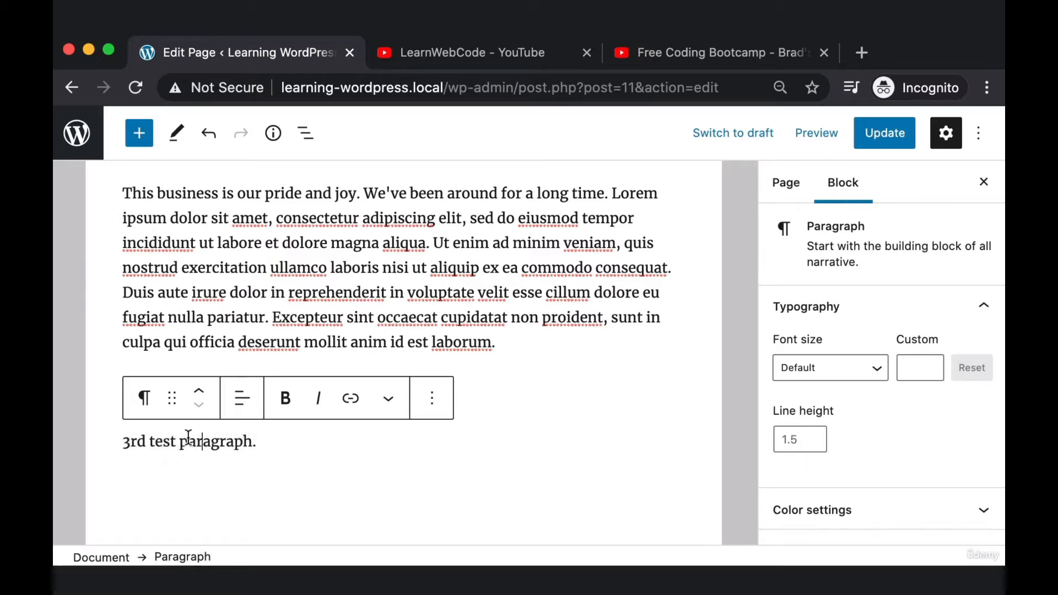
Reposition the "3rd test paragraph." block so it sits between the long opening paragraph and "2nd test paragraph.".
key(shift+super+4)
drag(155, 379, 184, 348)
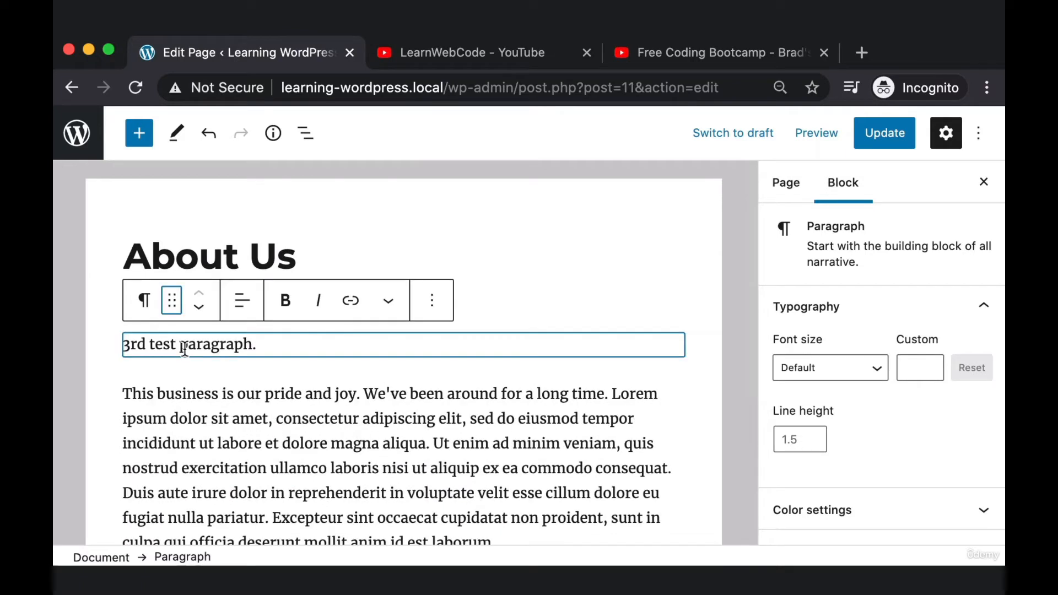
click(201, 314)
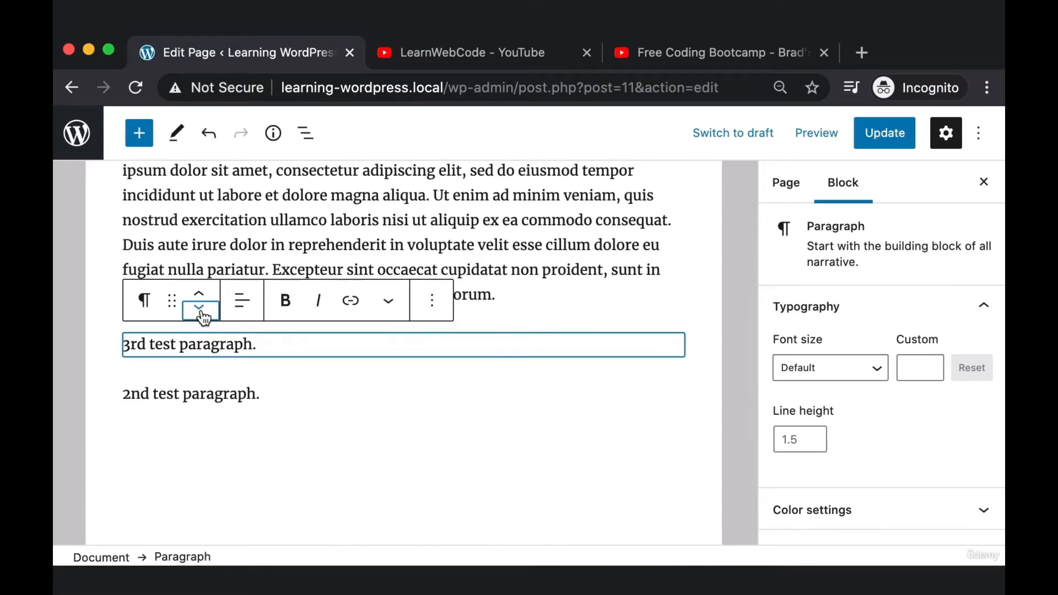
click(201, 310)
click(201, 297)
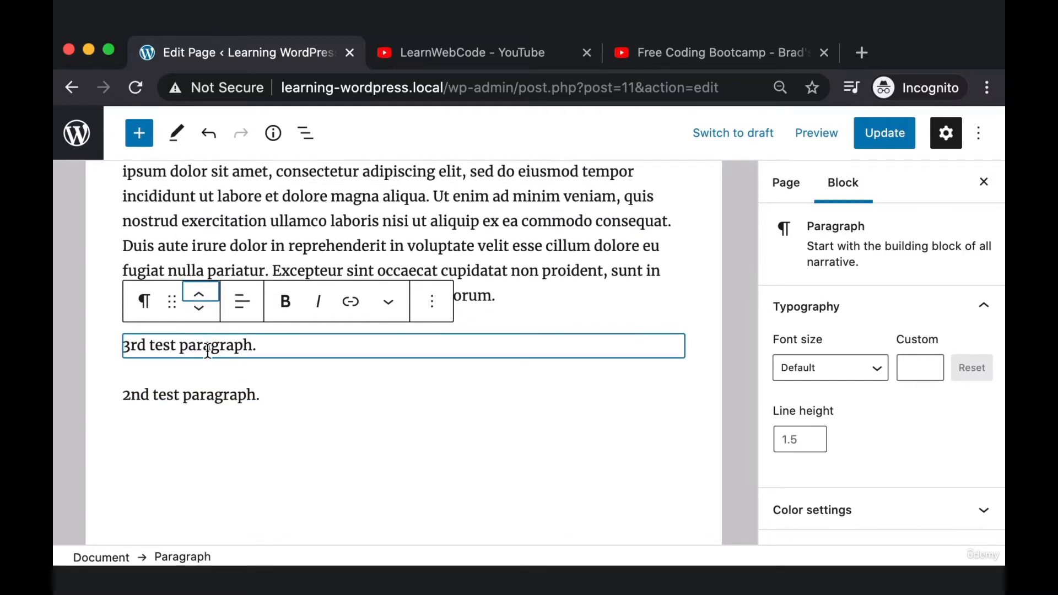
Add a scratch paragraph "adsfsadfasdfdsaf" directly below "3rd test paragraph." and delete it again.
key(super+shift+4)
drag(116, 361, 326, 383)
click(295, 348)
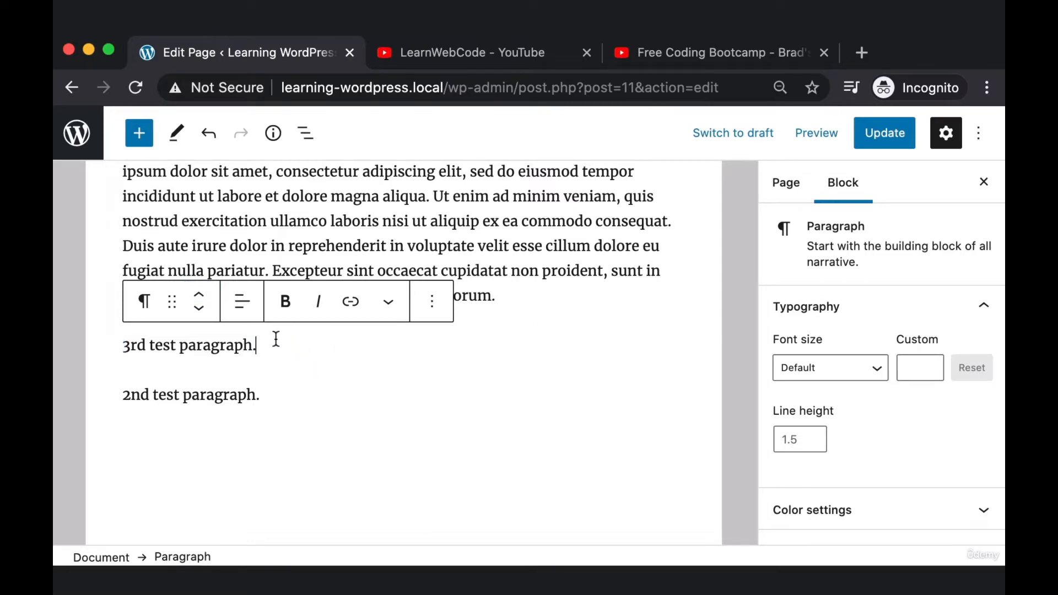
key(Return)
text(adsfsadfasdfdsaf)
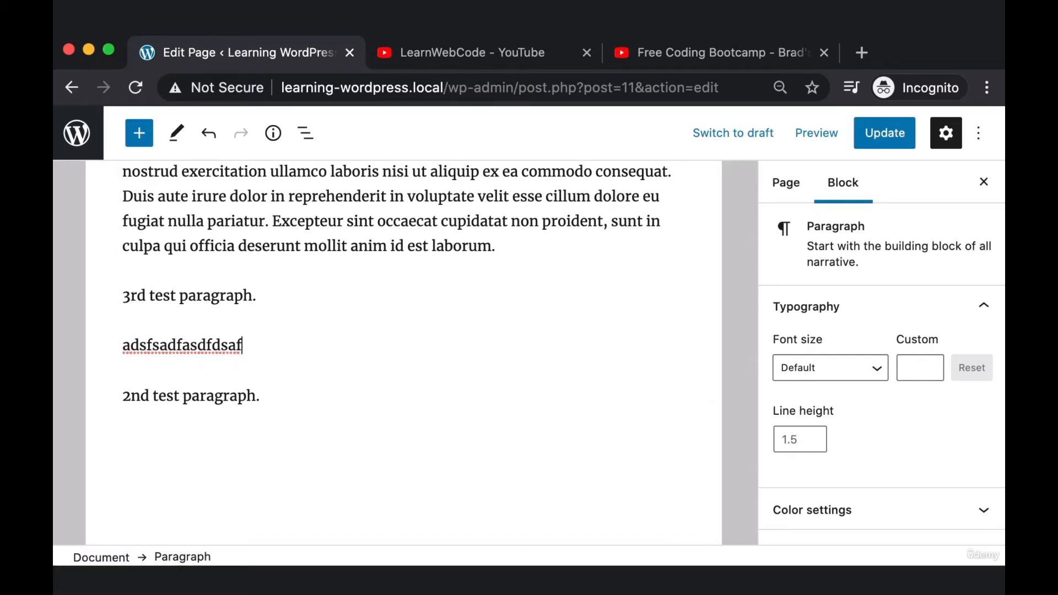
key(alt+BackSpace)
key(BackSpace)
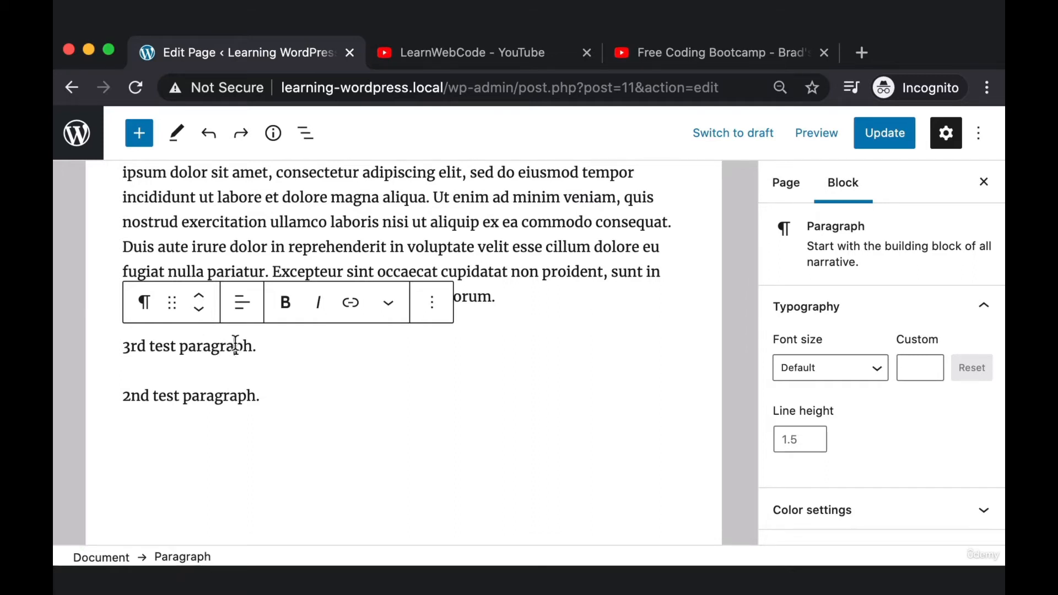
Insert an empty block after "3rd test paragraph." using the Insert After option and delete it again.
drag(234, 346, 158, 346)
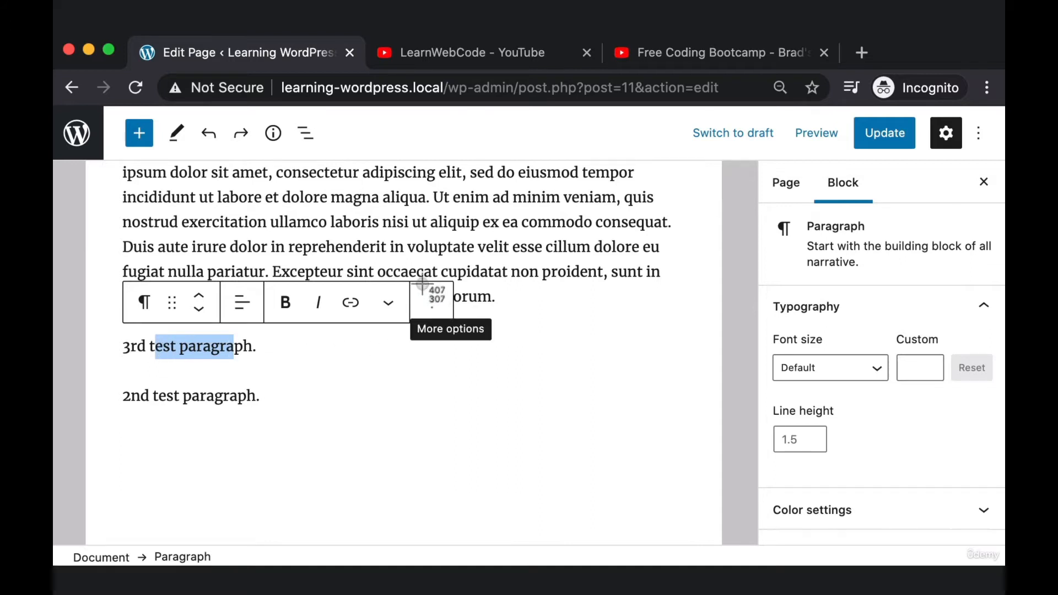
click(432, 303)
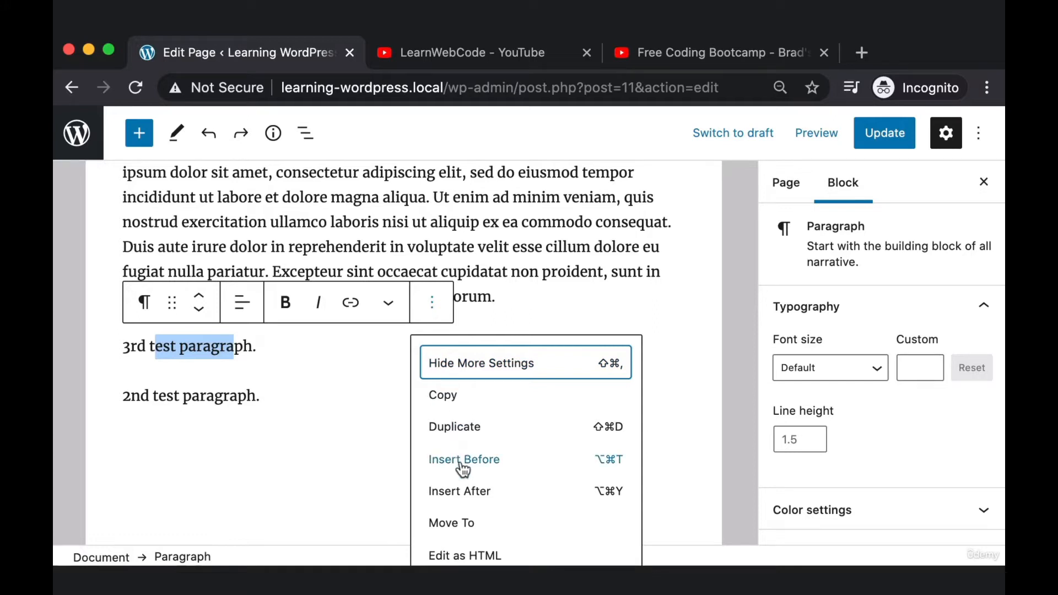
click(469, 492)
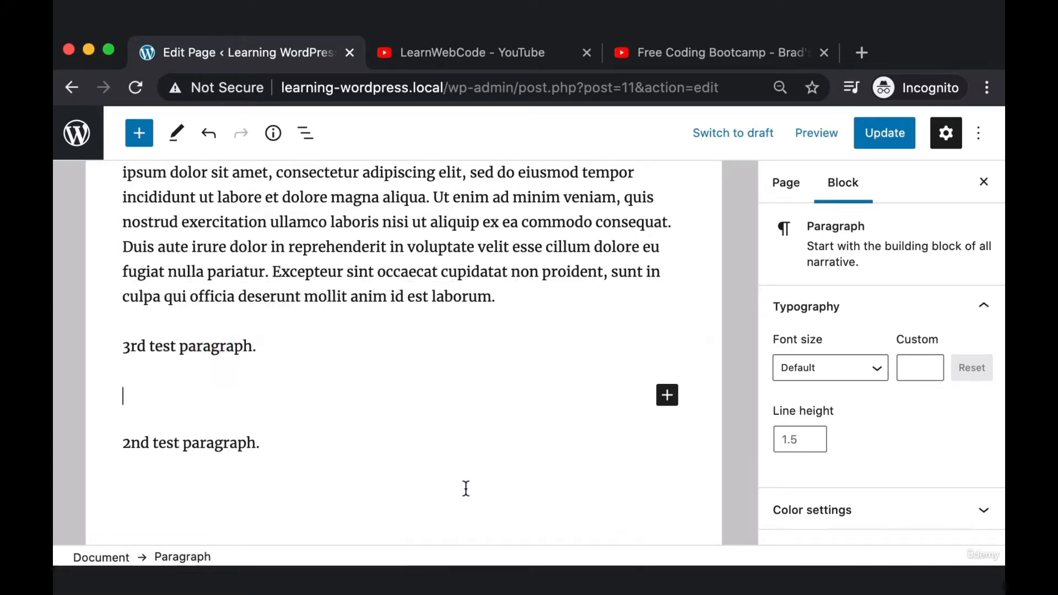
scroll(171, 398, down, 2)
drag(124, 329, 372, 371)
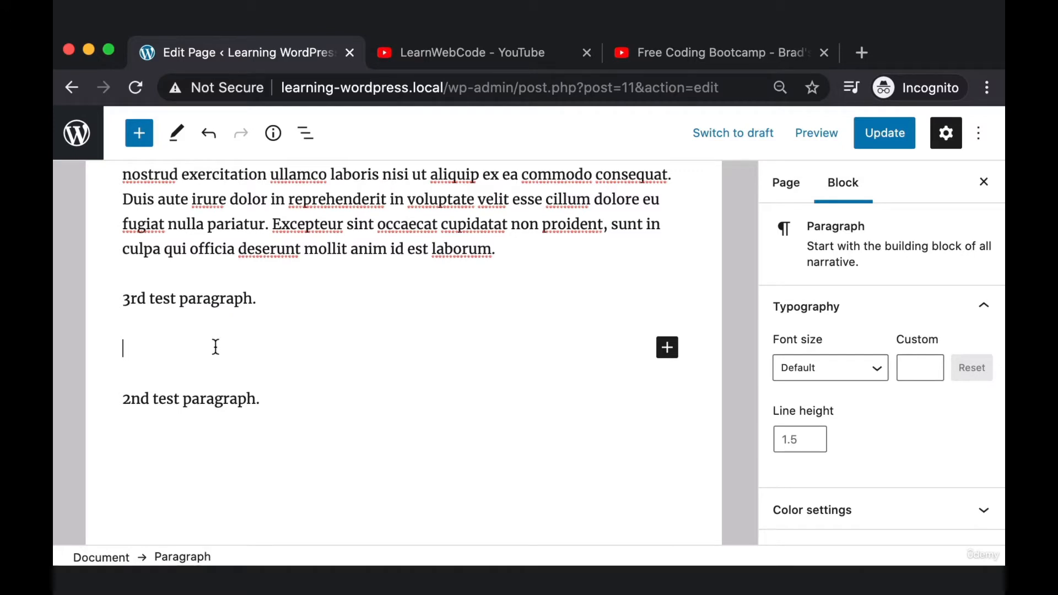
key(BackSpace)
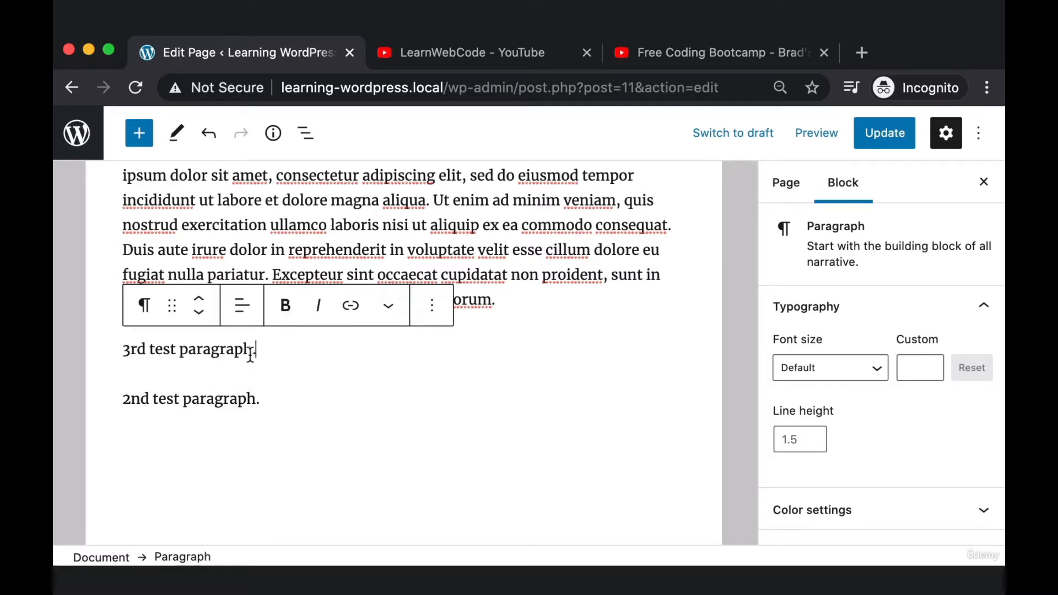
Remove the "3rd test paragraph." block from the page using the Remove block option.
drag(256, 349, 197, 349)
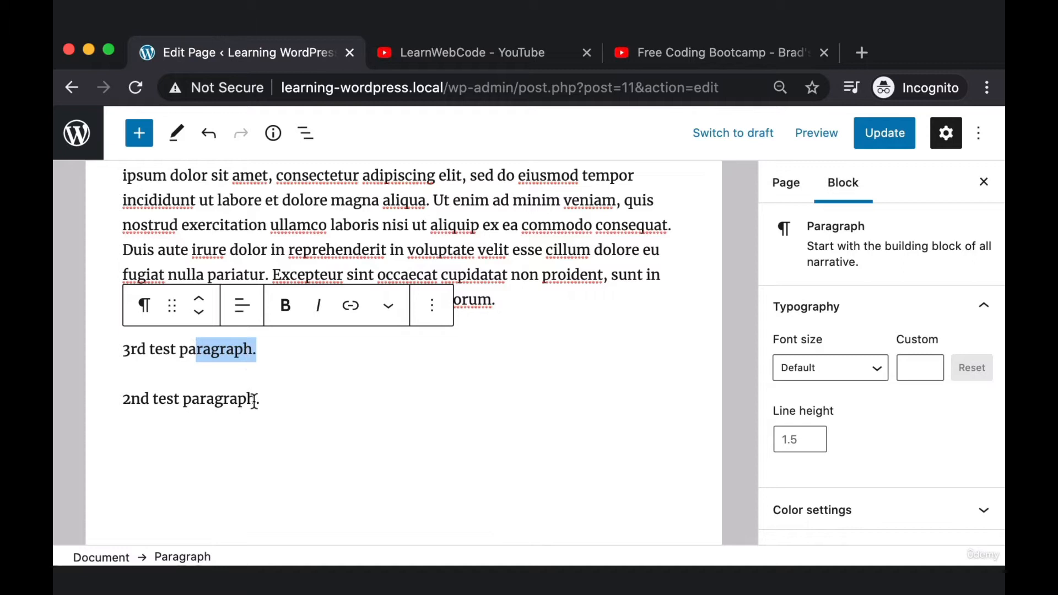
click(212, 349)
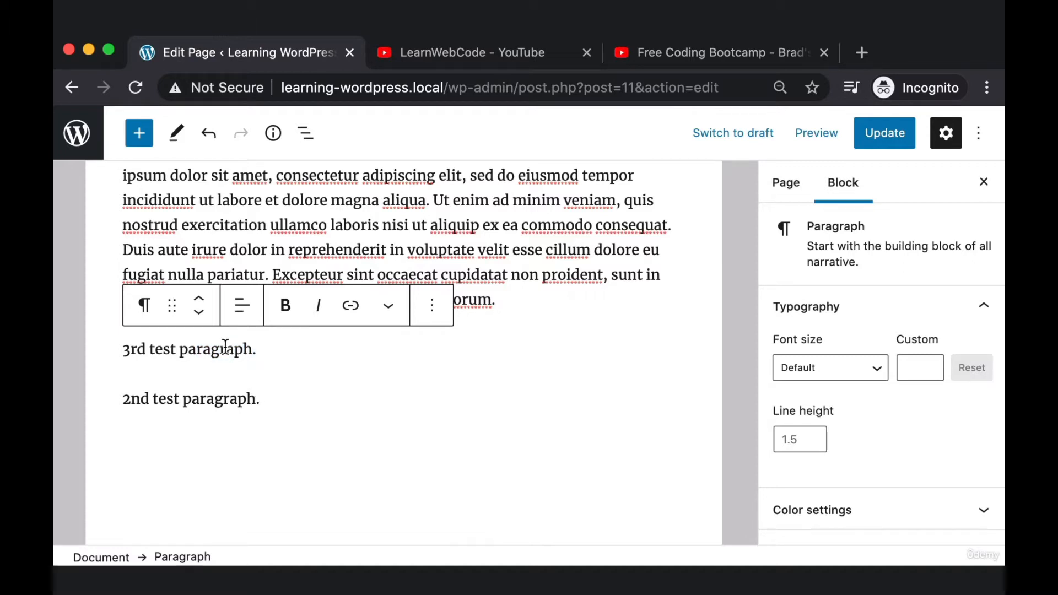
click(155, 349)
click(433, 312)
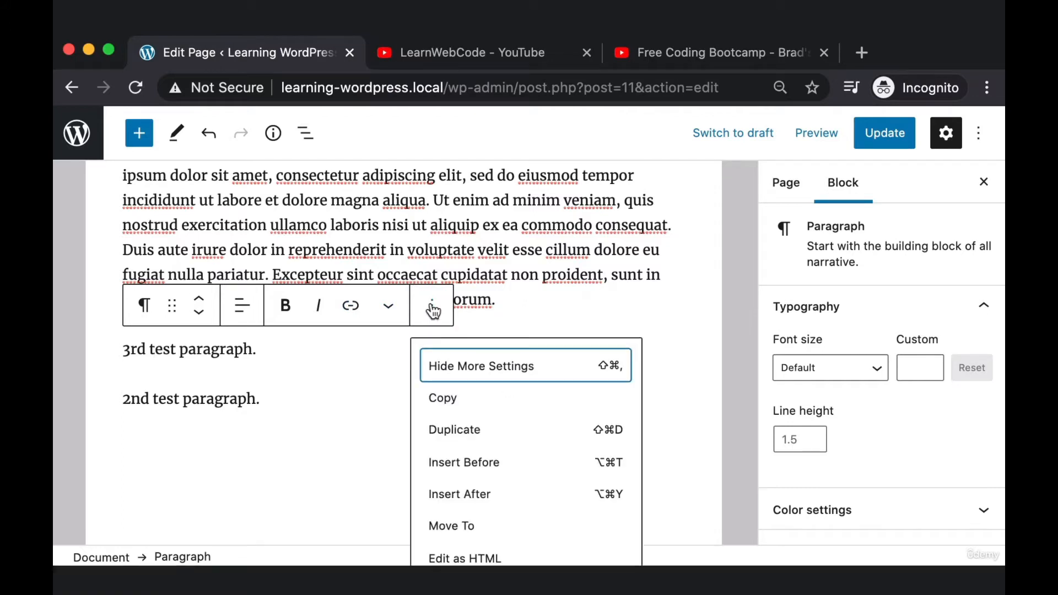
scroll(457, 372, down, 3)
scroll(461, 374, down, 1)
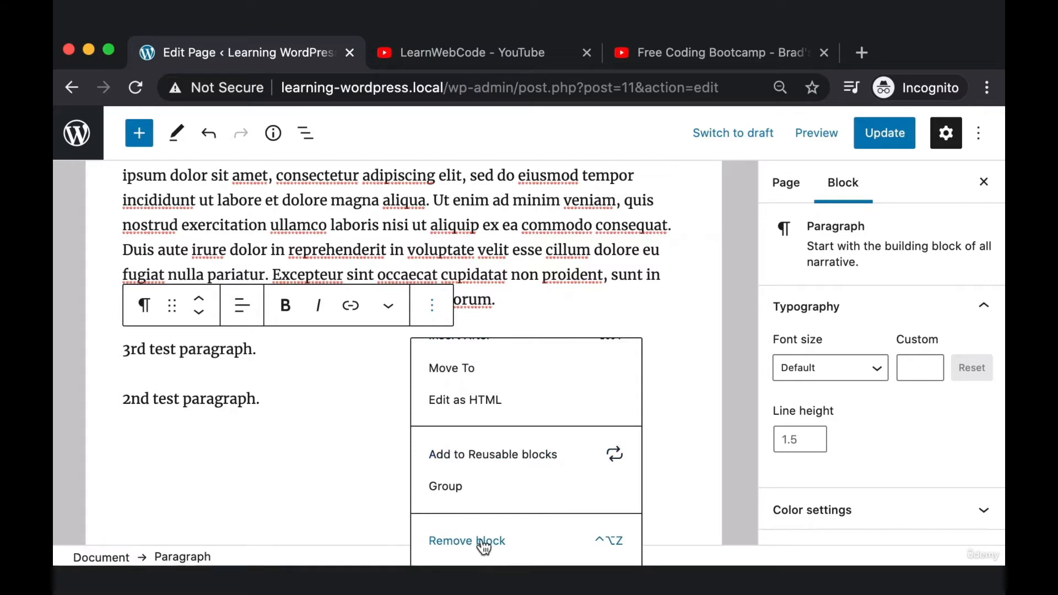
key(super+shift+4)
drag(429, 551, 525, 529)
click(487, 542)
scroll(284, 418, down, 2)
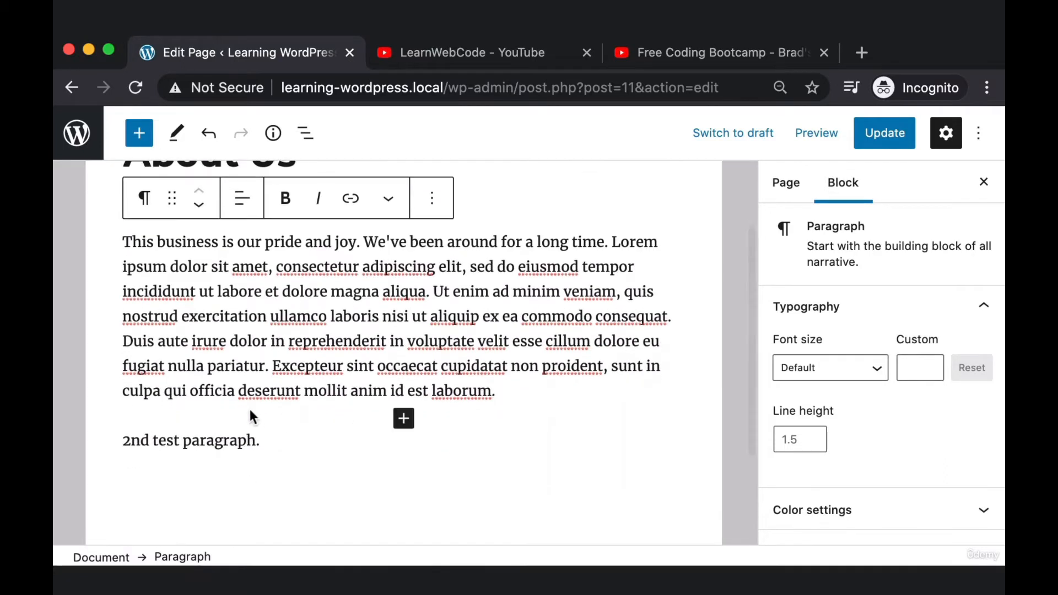
Remove the "2nd test paragraph." block so only the long opening paragraph is left under the title.
click(235, 441)
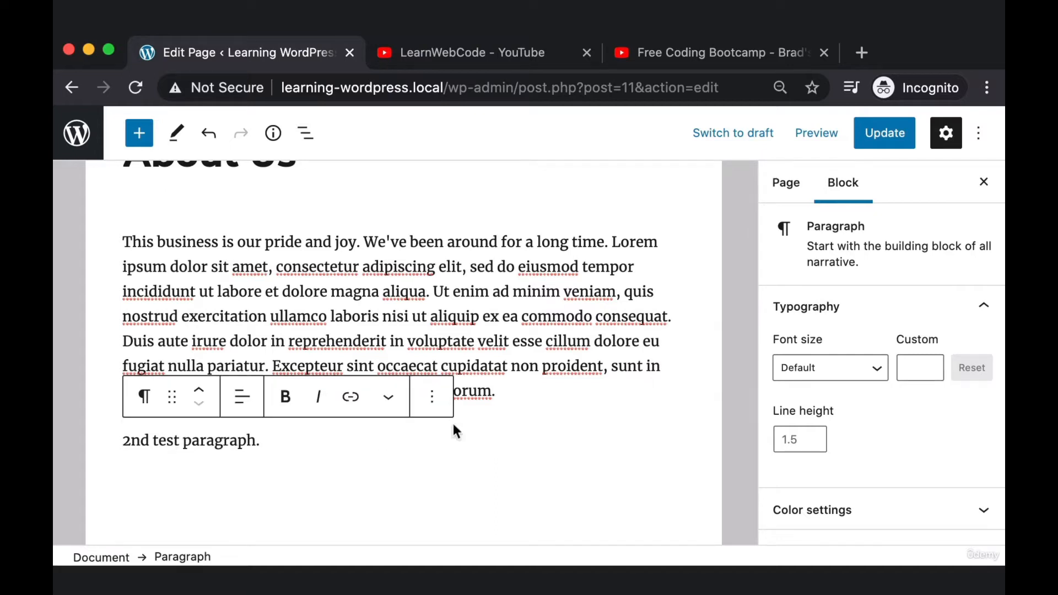
click(440, 404)
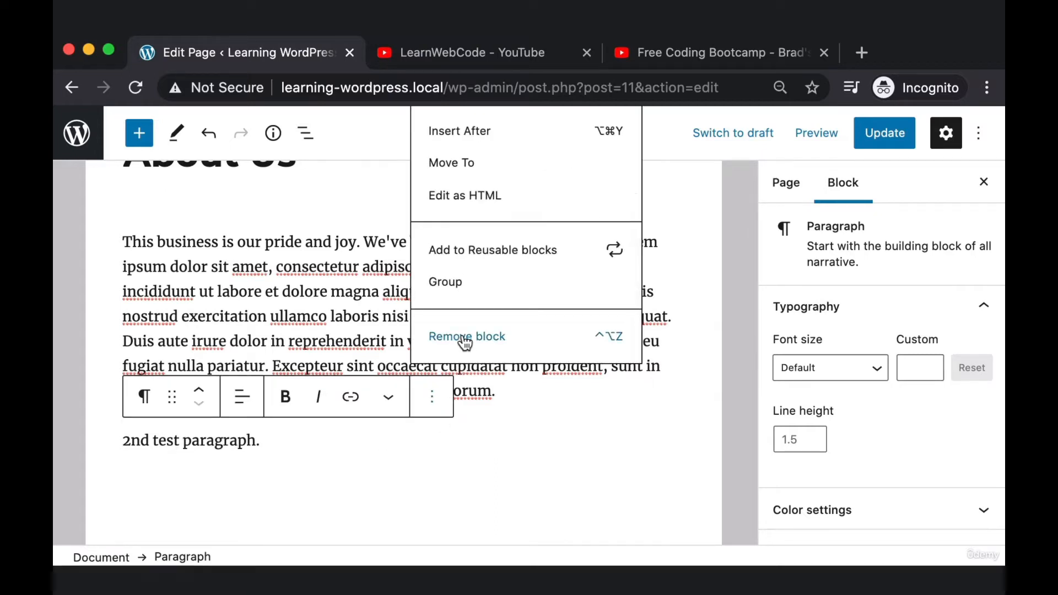
click(466, 337)
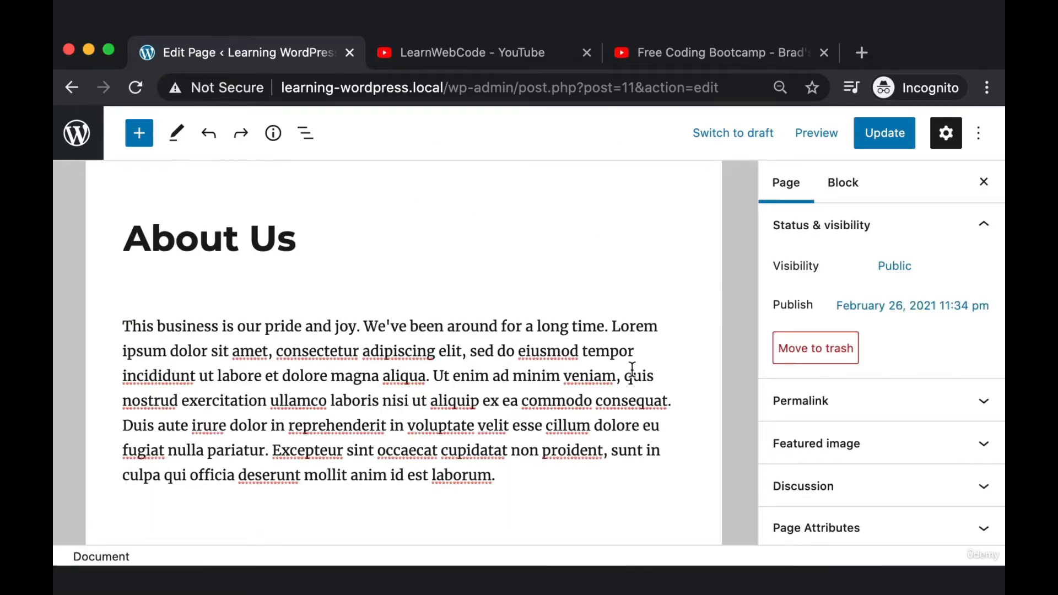
mouse_move(93, 191)
mouse_down()
mouse_move(604, 493)
mouse_move(667, 488)
mouse_up()
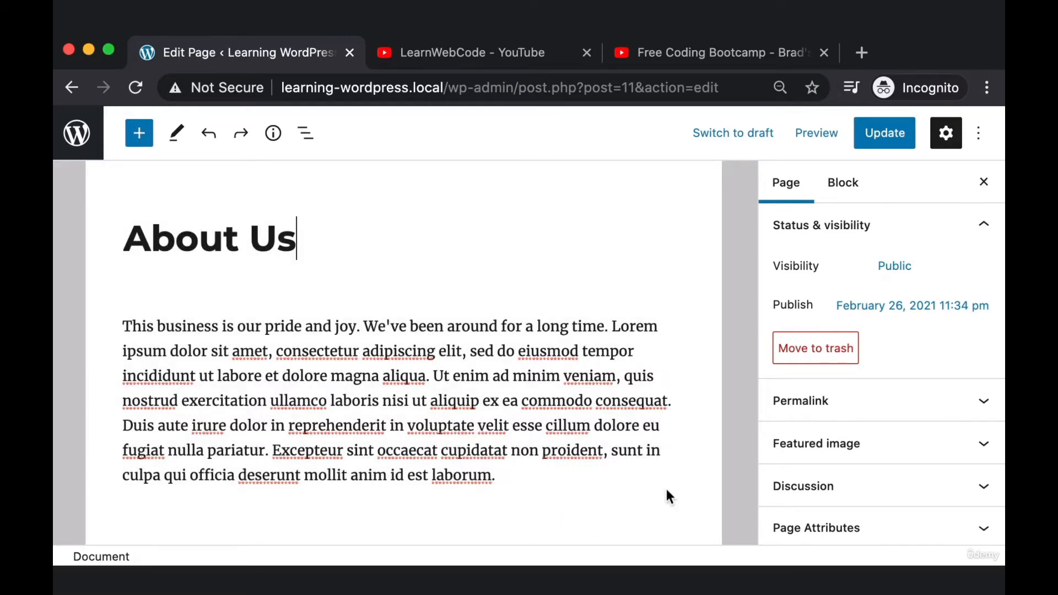
Add two scratch paragraphs below the opening paragraph, reading "asdfasdf" and "adsfasfasd".
scroll(667, 486, down, 1)
click(550, 406)
key(Return)
text(asdfasdf)
key(Return)
text(adsfasfasd)
scroll(134, 285, up, 3)
key(super+shift+4)
drag(112, 264, 575, 504)
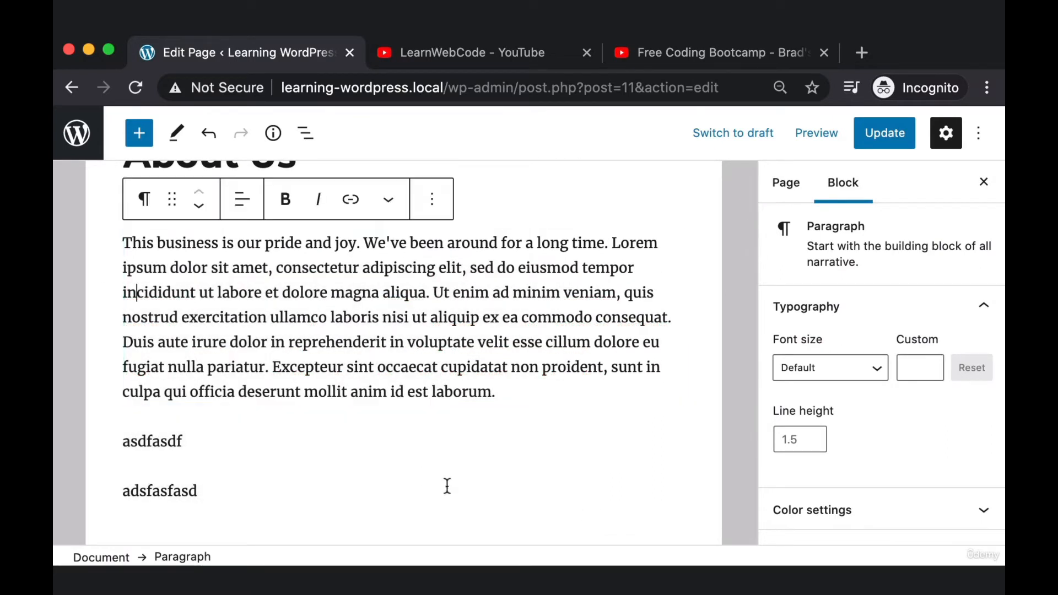
Select the opening paragraph and the two scratch paragraphs in turn to examine them as separate blocks.
click(375, 361)
click(161, 442)
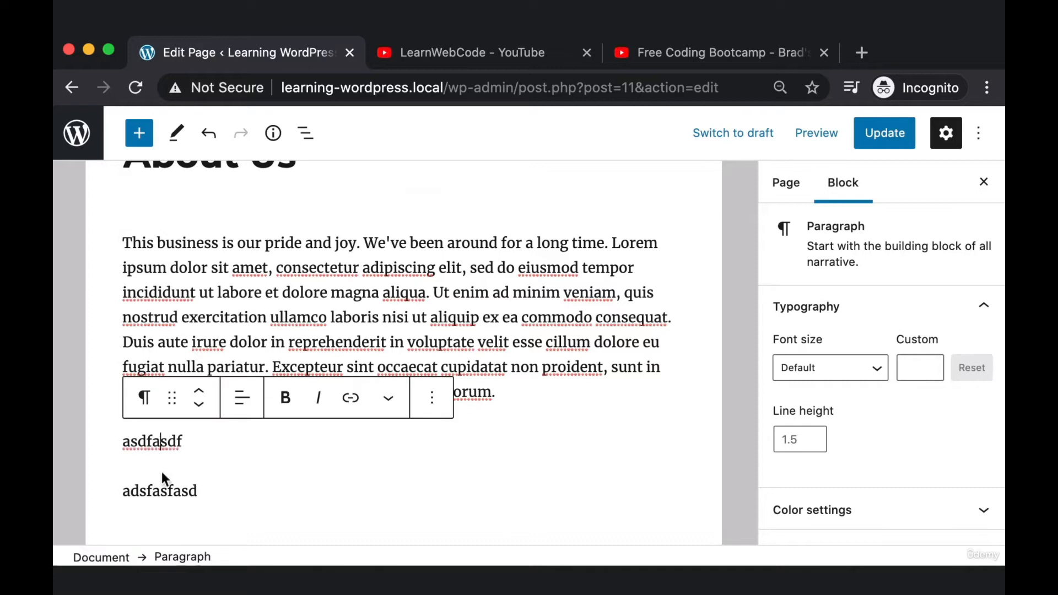
click(162, 490)
click(196, 367)
click(171, 445)
click(165, 492)
click(306, 267)
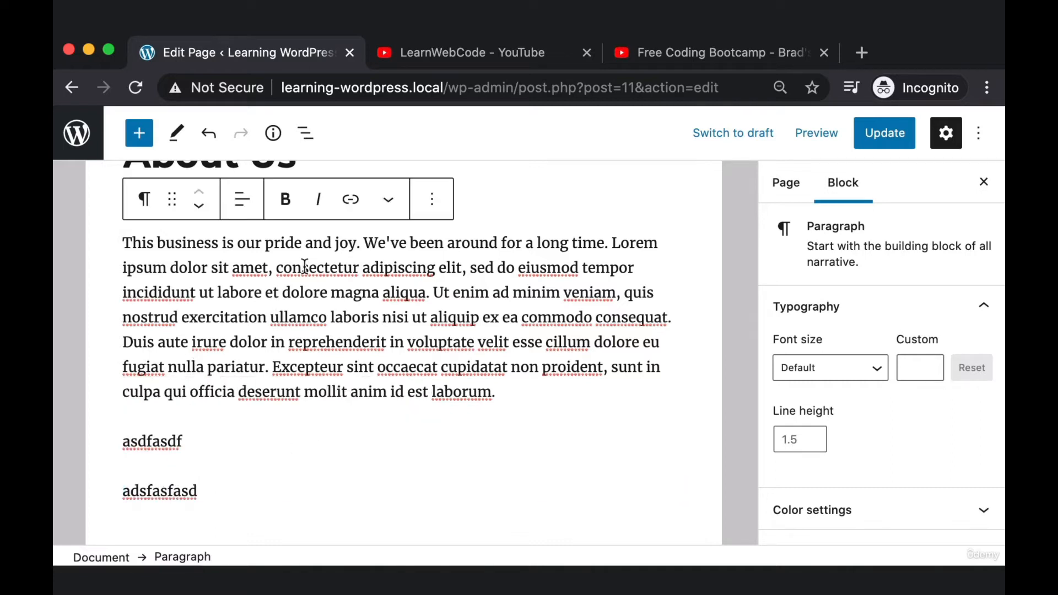
drag(456, 367, 225, 269)
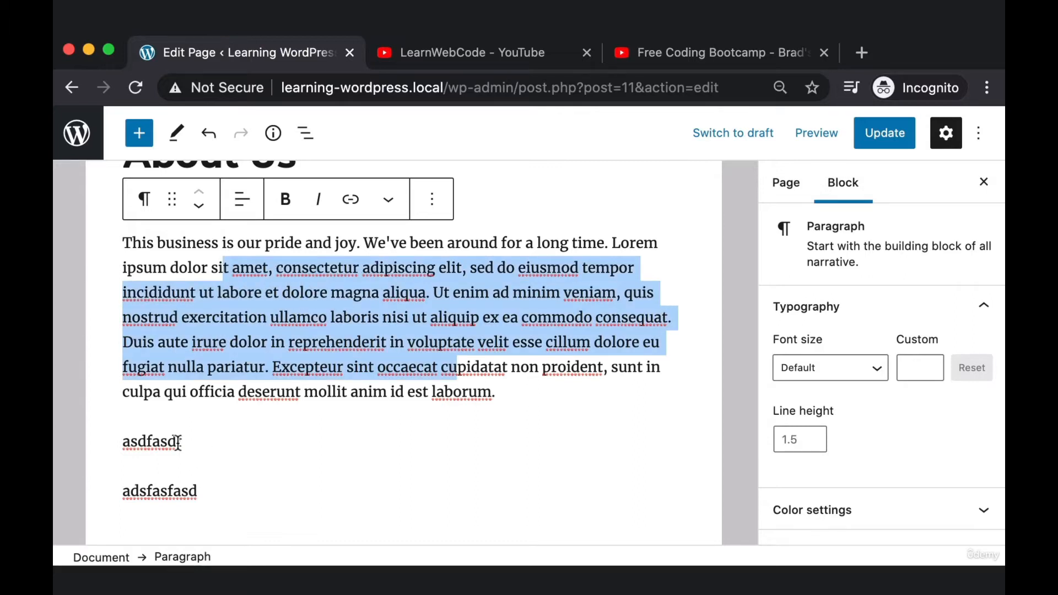
drag(177, 443, 123, 440)
drag(189, 490, 155, 492)
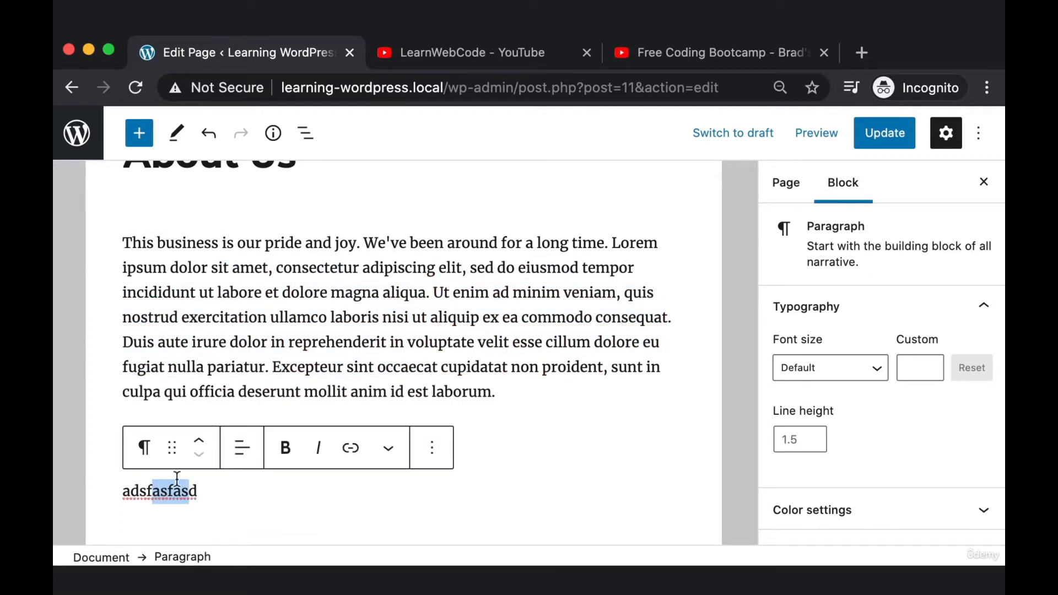
drag(173, 449, 177, 503)
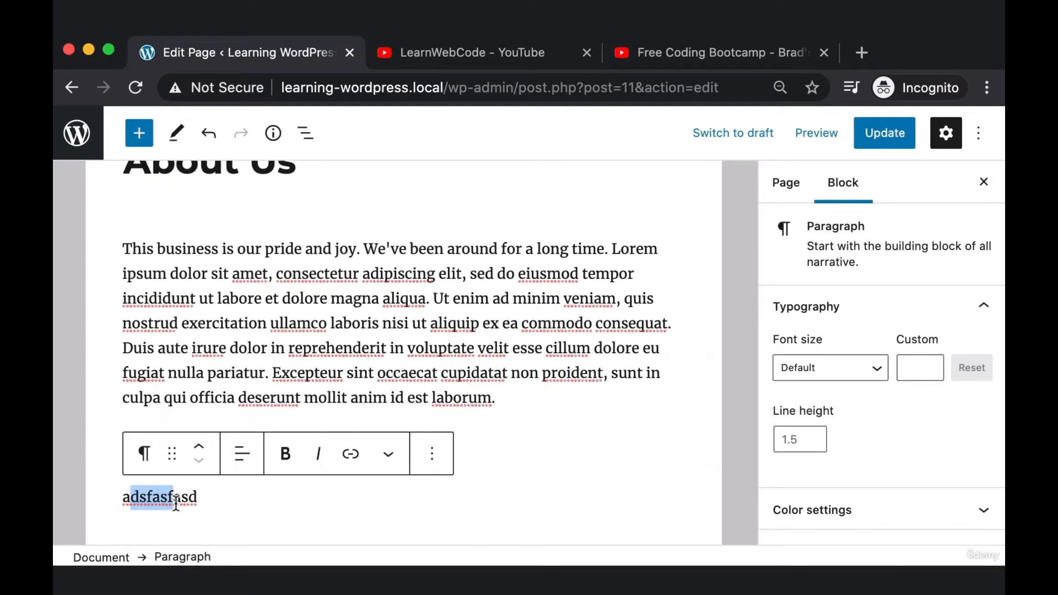
key(super+shift+4)
drag(119, 414, 653, 525)
click(181, 500)
Delete the "adsfasfasd" and "asdfasdf" scratch text, leaving an empty block below the opening paragraph.
drag(199, 500, 161, 499)
key(BackSpace)
key(BackSpace)
key(BackSpace)
key(BackSpace)
key(BackSpace)
key(BackSpace)
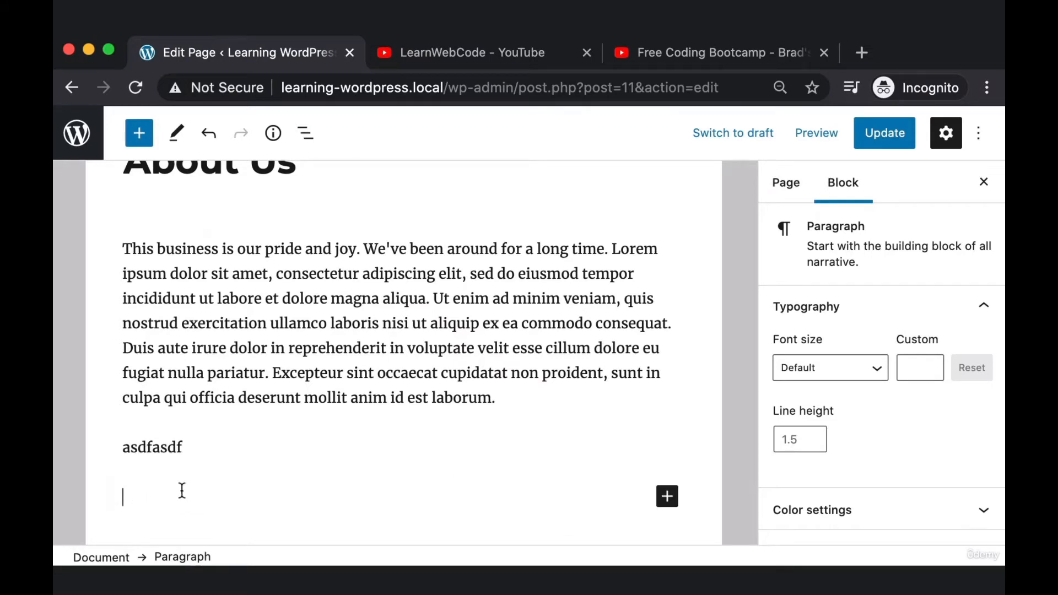
scroll(185, 448, up, 2)
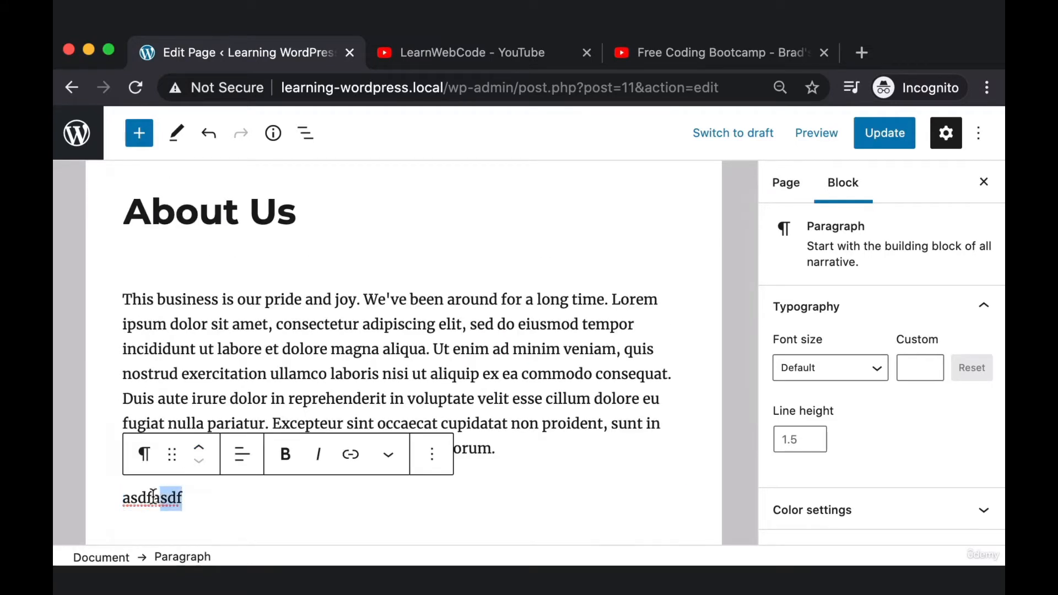
drag(153, 496, 110, 503)
key(BackSpace)
drag(353, 349, 494, 399)
click(334, 502)
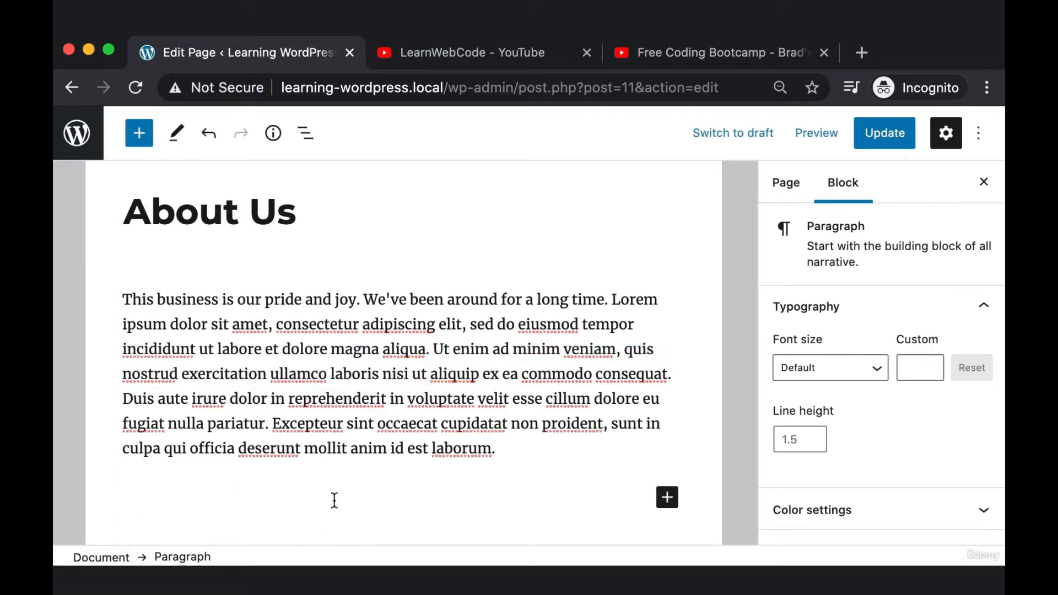
key(super+shift+4)
drag(124, 481, 652, 528)
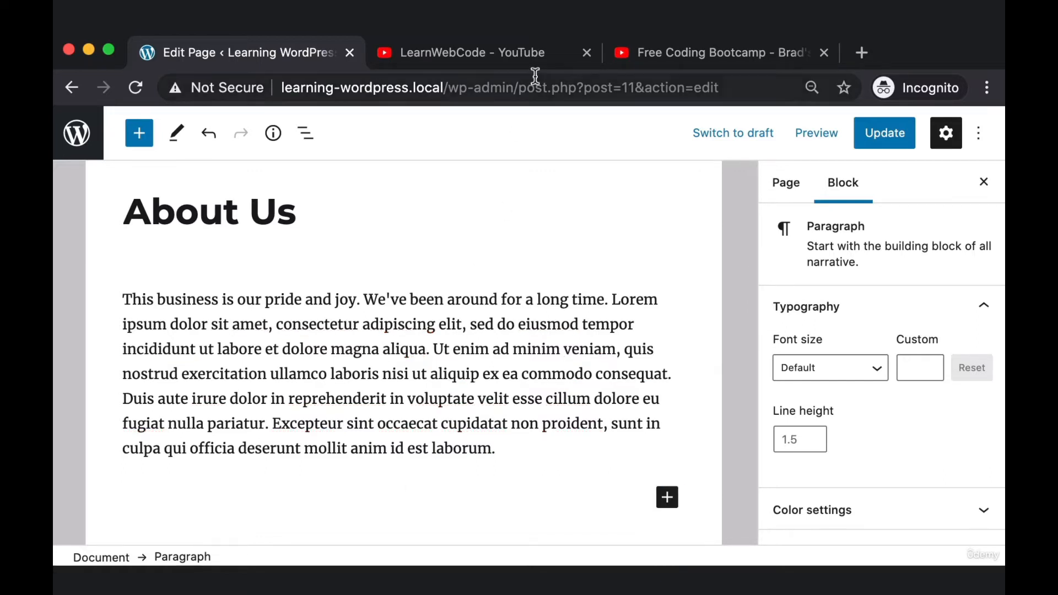
Switch to YouTube, view the LearnWebCode channel, and briefly play and pause the Free Coding Bootcamp video.
click(531, 42)
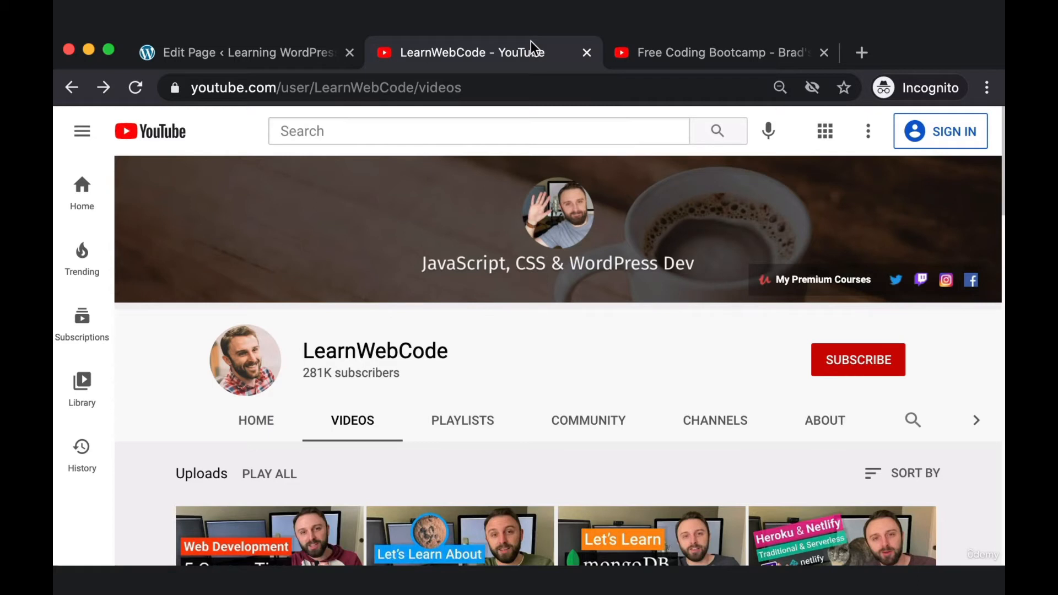
click(761, 44)
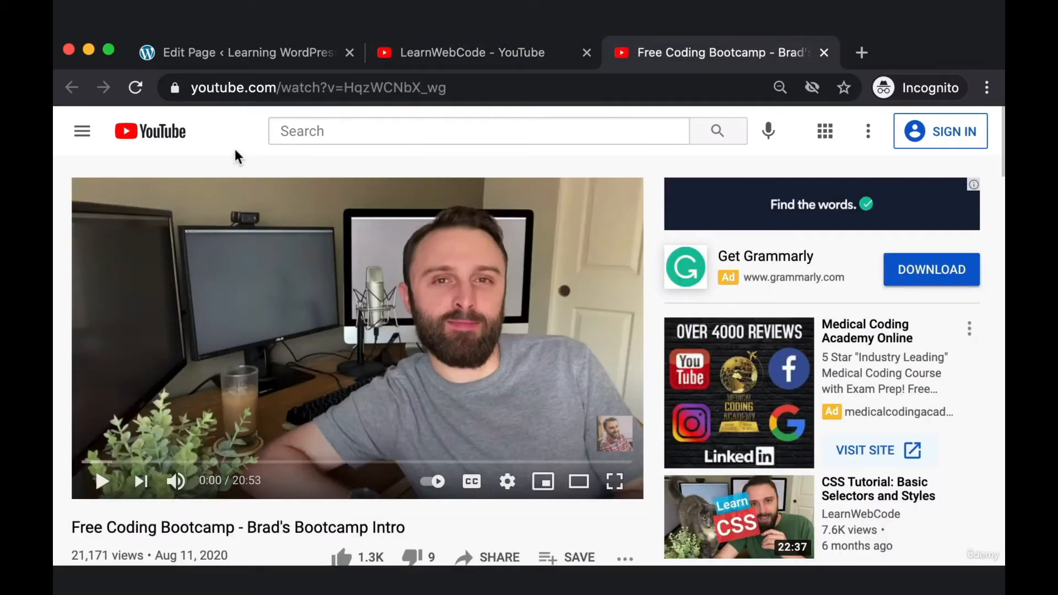
click(251, 232)
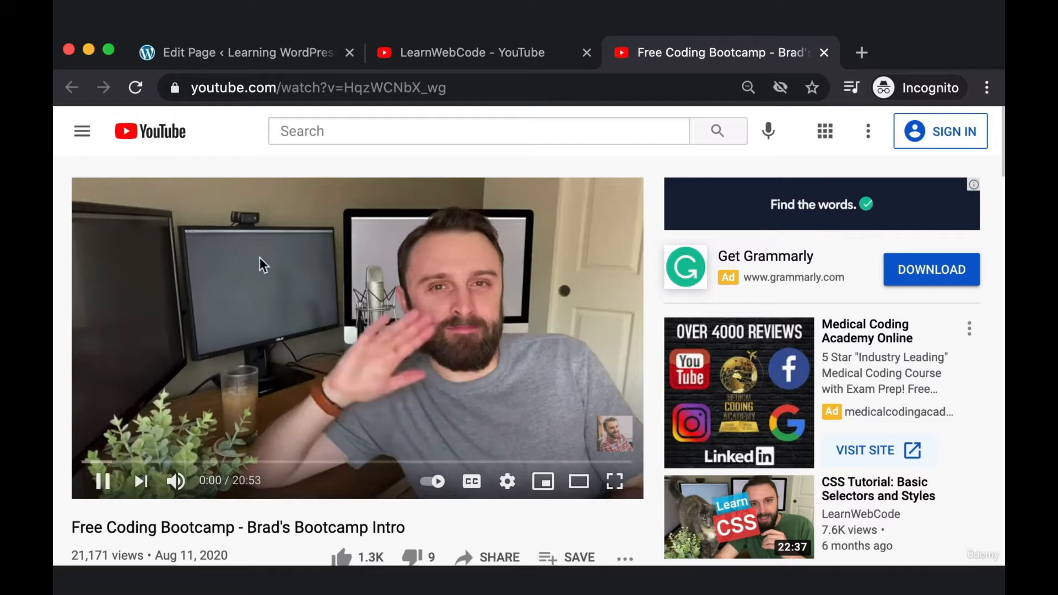
click(273, 297)
Copy the full web address of the Free Coding Bootcamp video and return to the WordPress page editor.
click(480, 87)
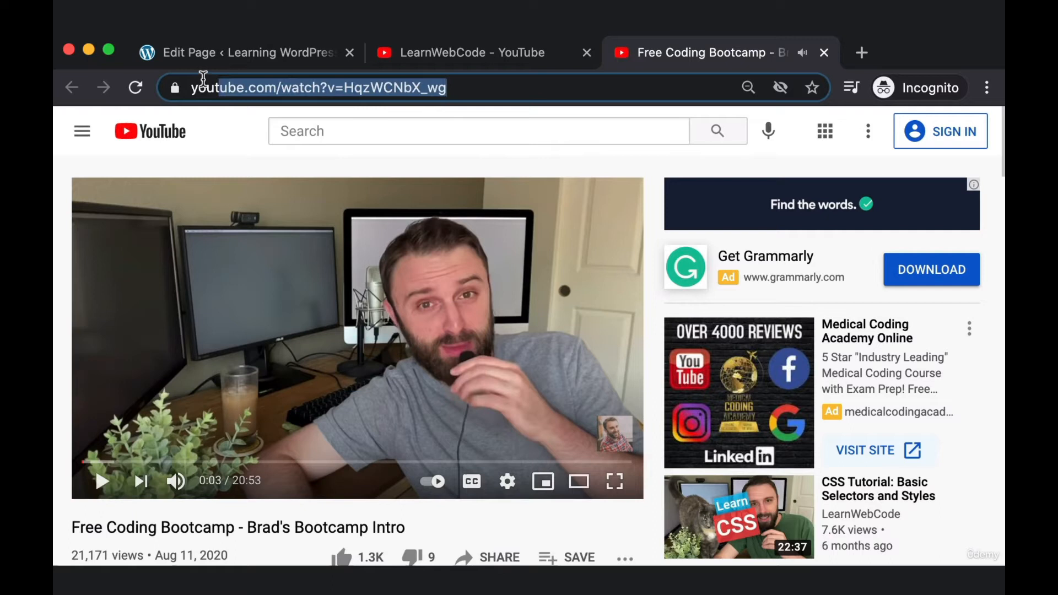
click(440, 87)
drag(582, 88, 168, 89)
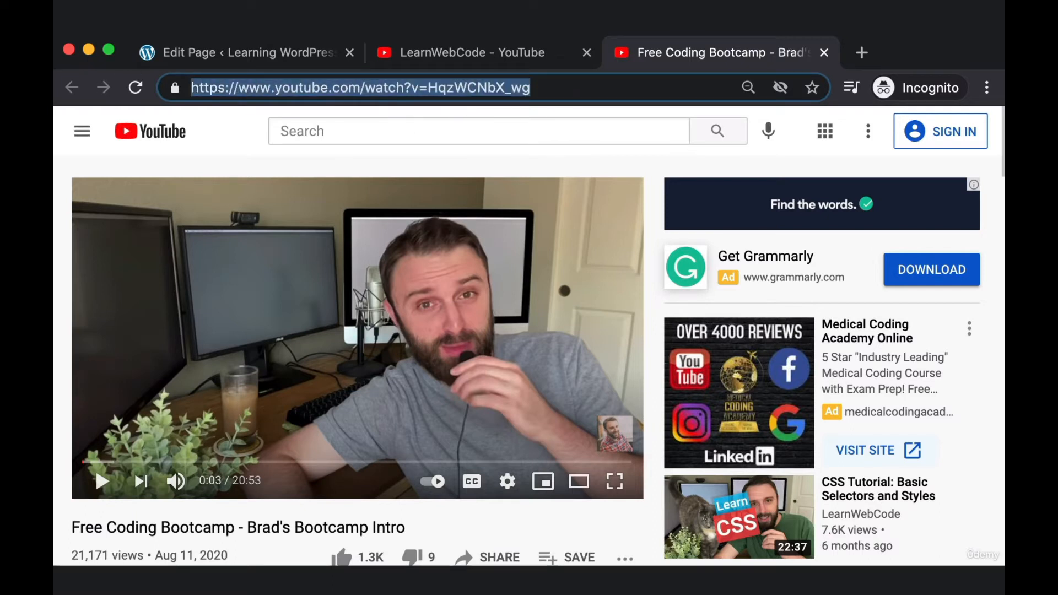
right_click(319, 86)
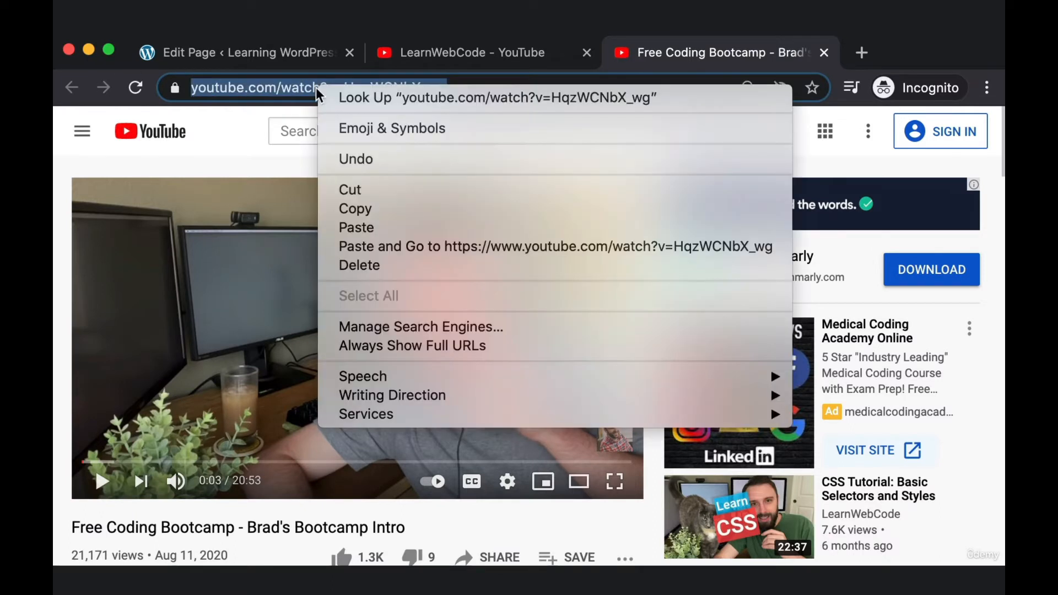
click(355, 209)
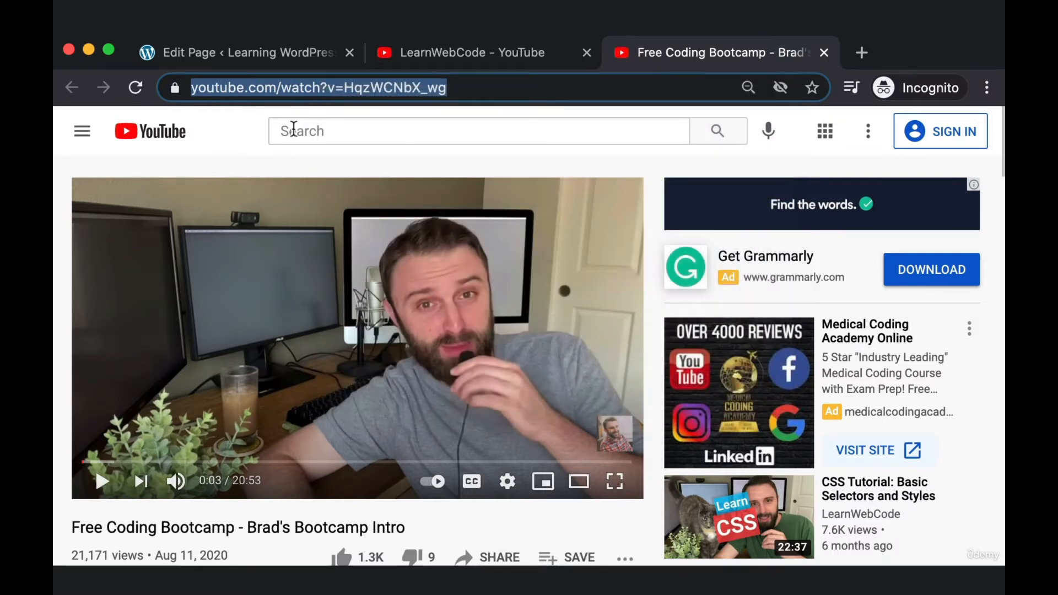
click(285, 56)
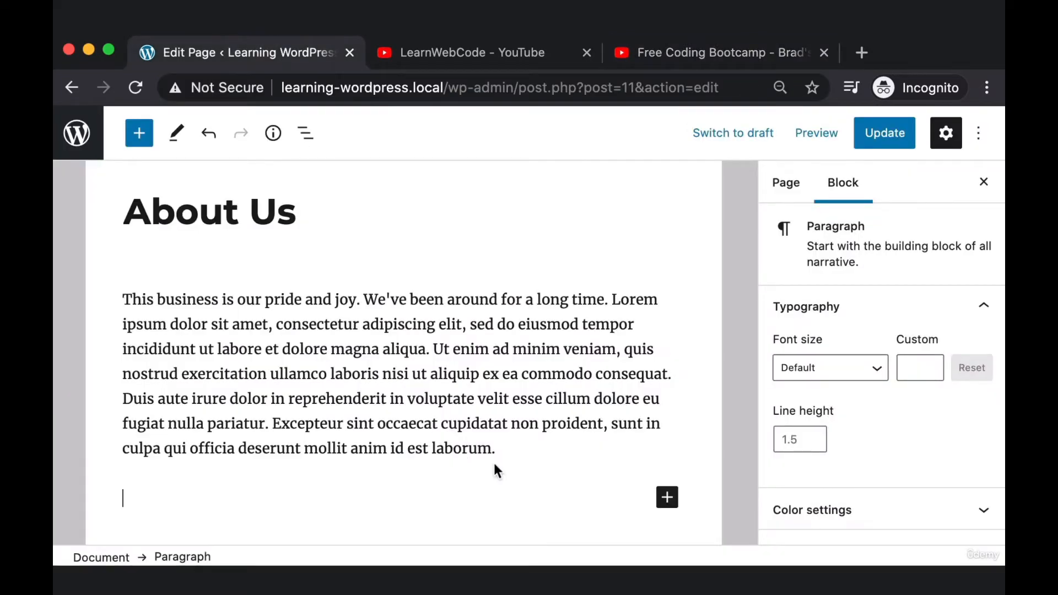
Try pasting the copied video address below the opening paragraph and remove the leftover empty block.
drag(508, 438, 297, 342)
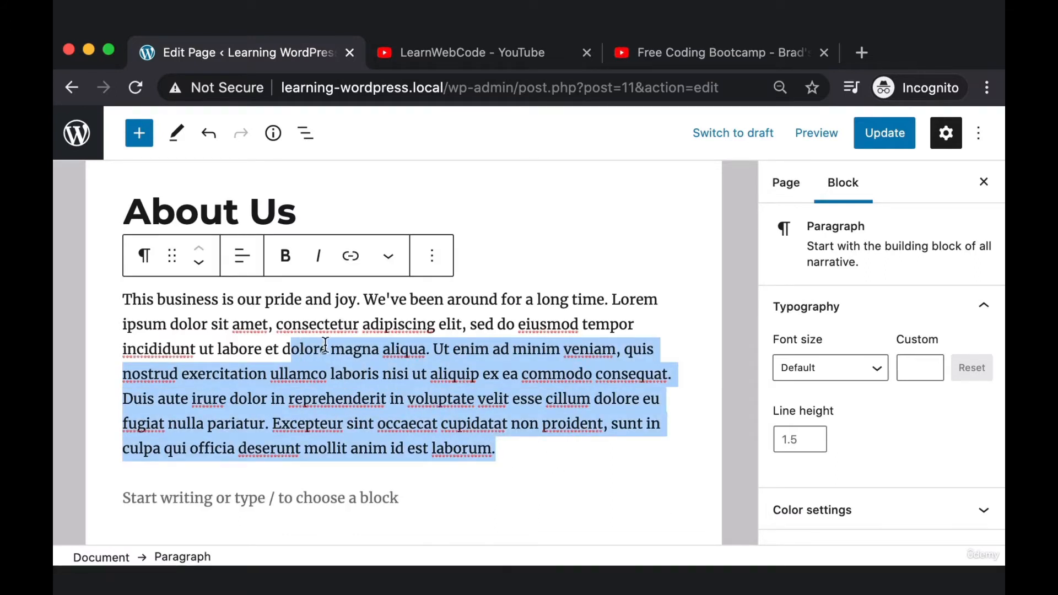
click(510, 447)
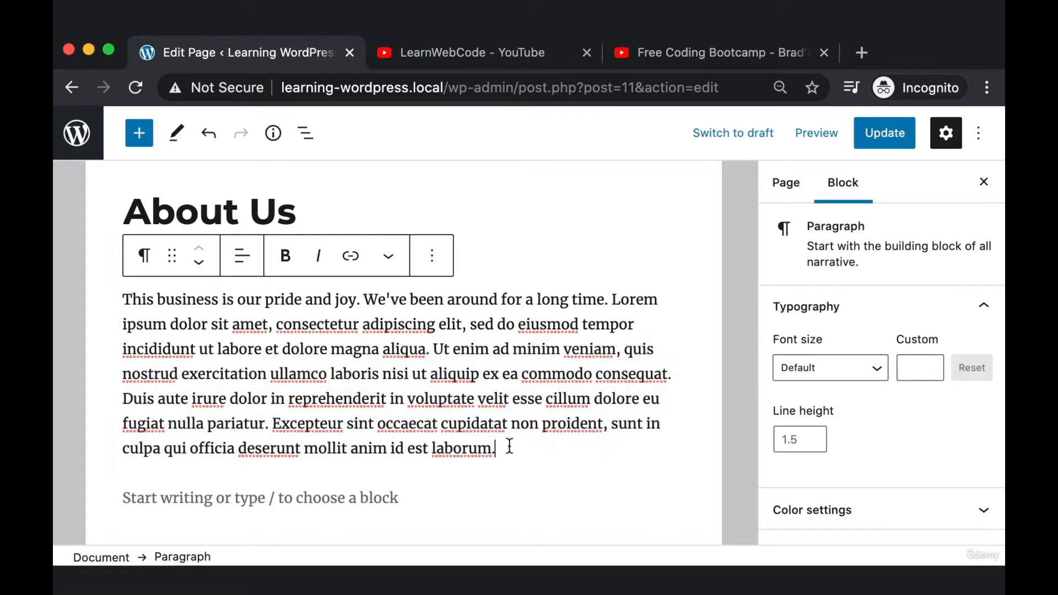
key(shift+Return)
key(super+v)
scroll(386, 352, down, 1)
drag(498, 448, 170, 445)
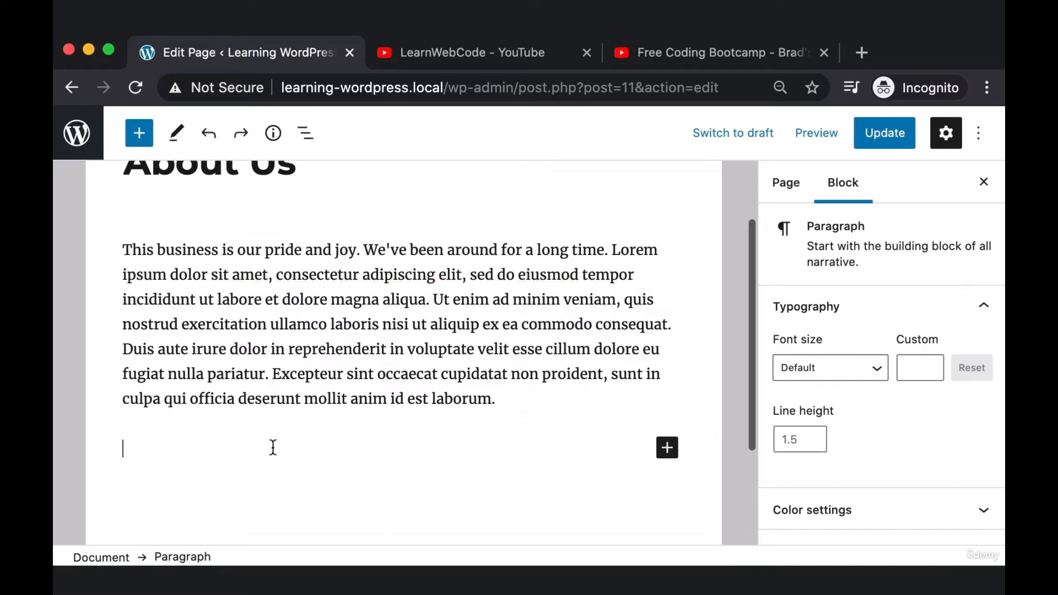
key(BackSpace)
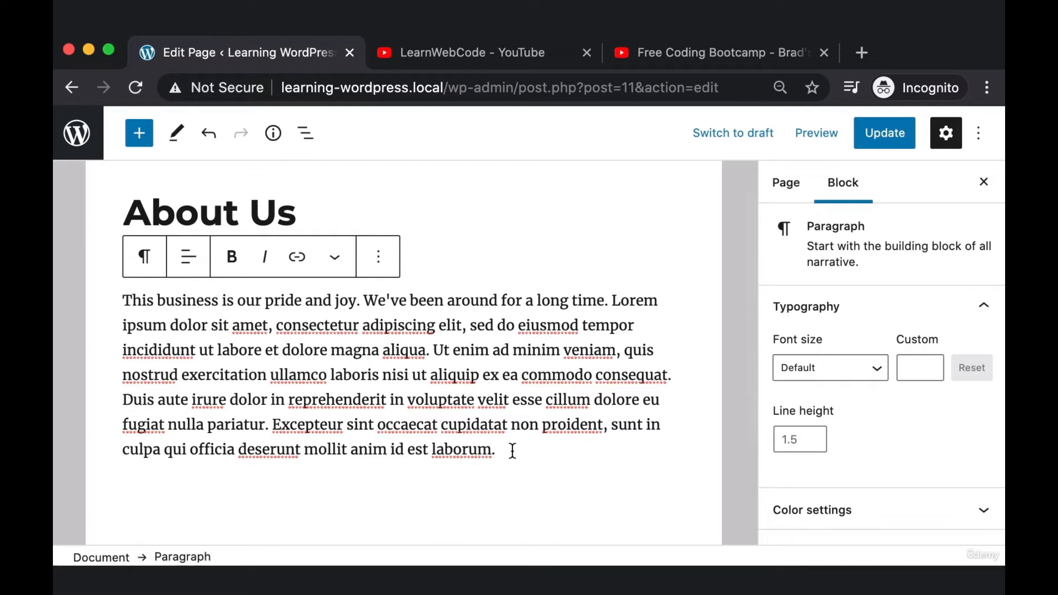
Start a new block after the opening paragraph and paste the copied YouTube address there to embed the video.
key(Return)
drag(122, 444, 697, 476)
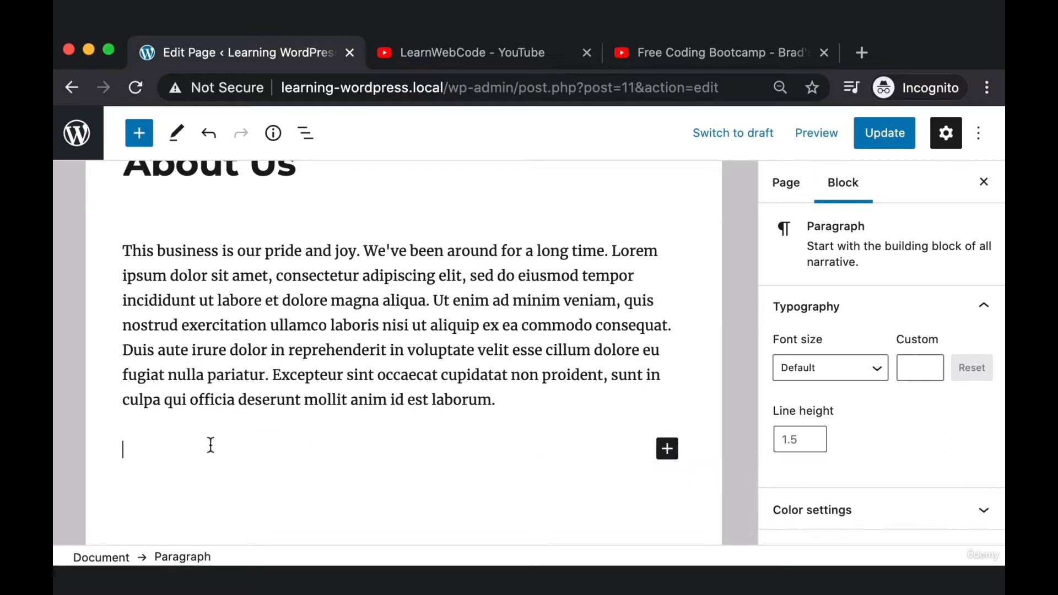
right_click(187, 446)
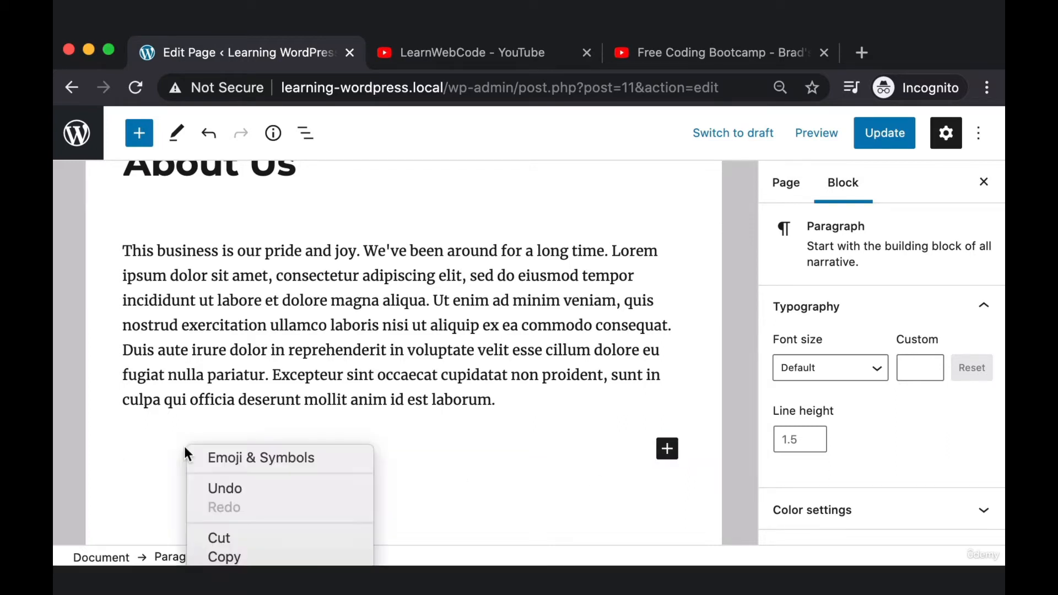
click(226, 575)
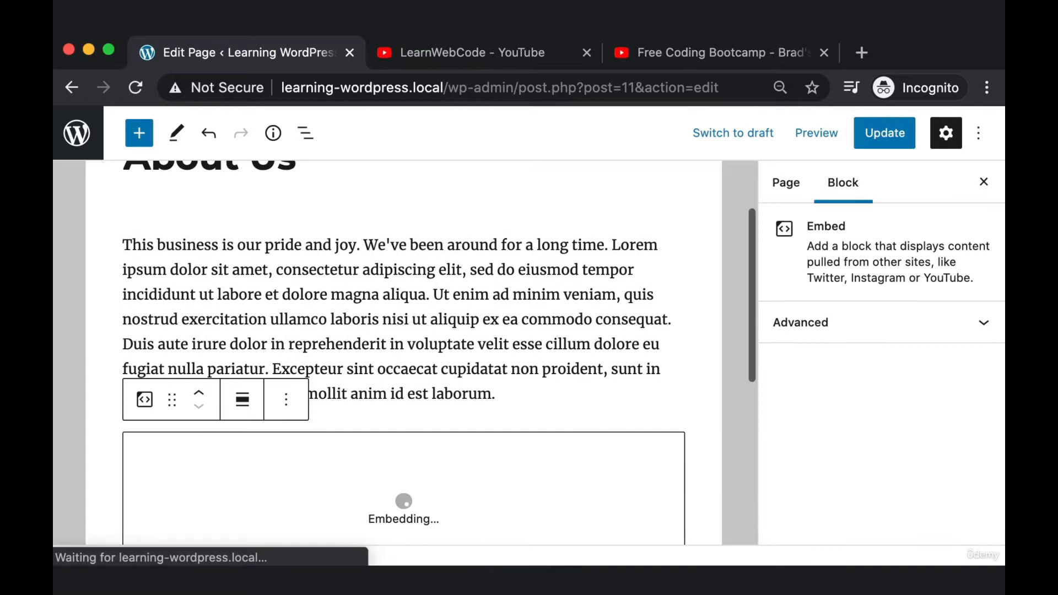
scroll(108, 406, up, 4)
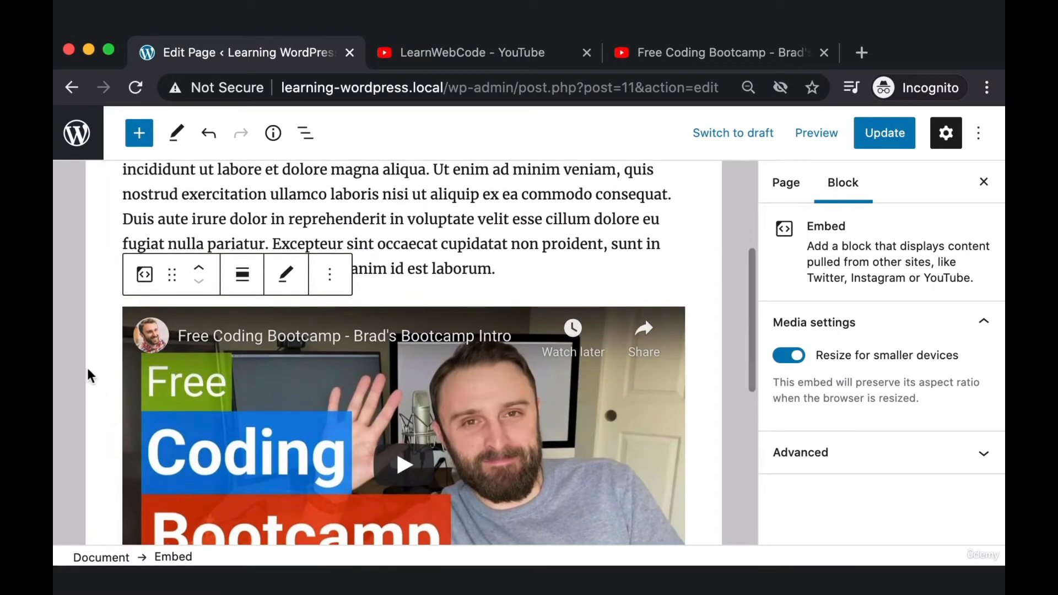
Update the About Us page with the embedded video and open the published page.
click(616, 234)
scroll(568, 265, down, 1)
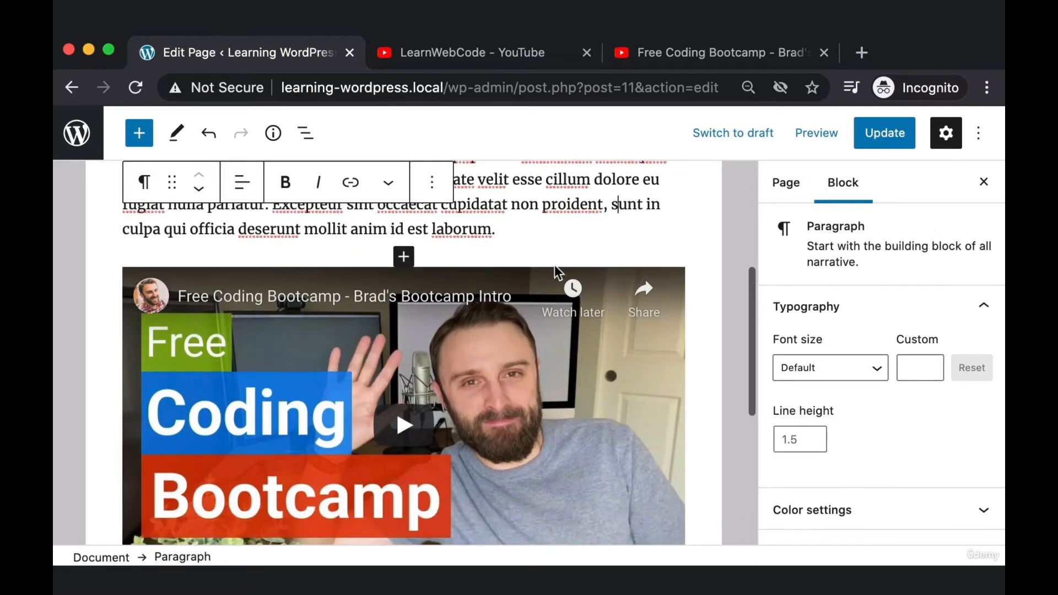
scroll(562, 281, down, 1)
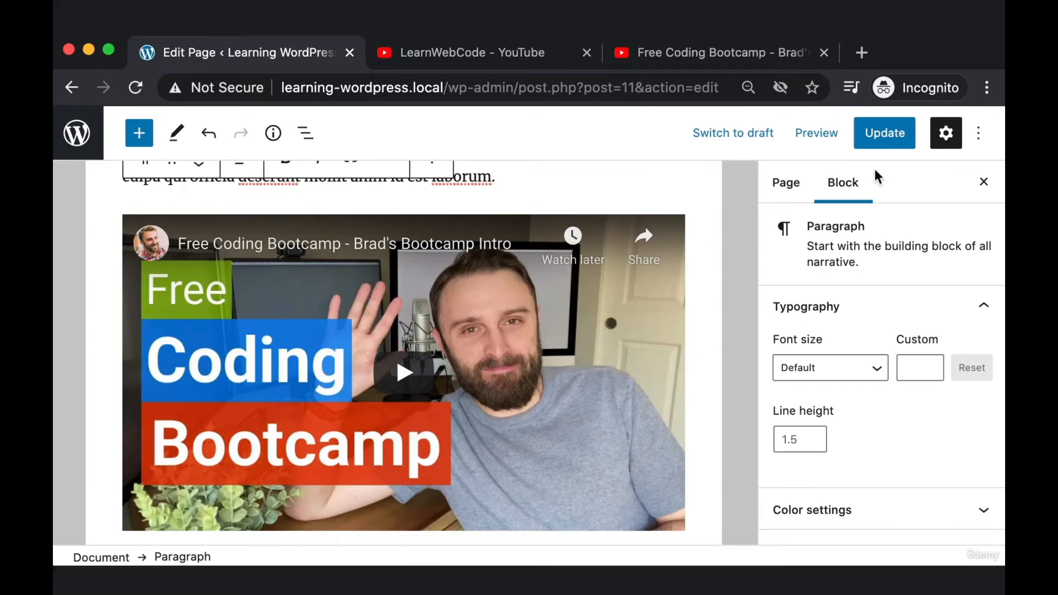
click(888, 133)
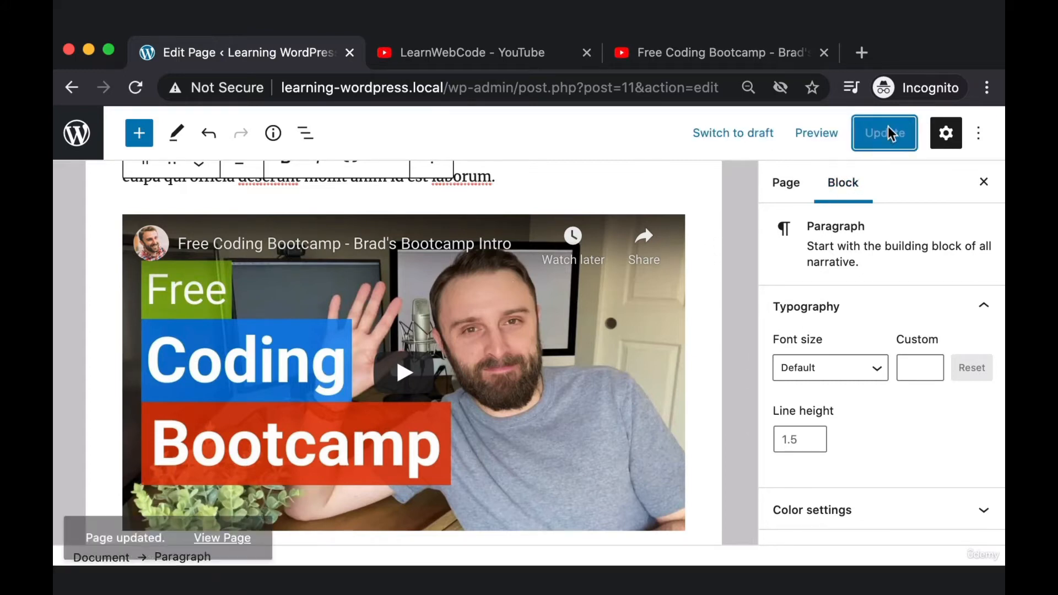
key(super+shift+4)
drag(64, 478, 283, 535)
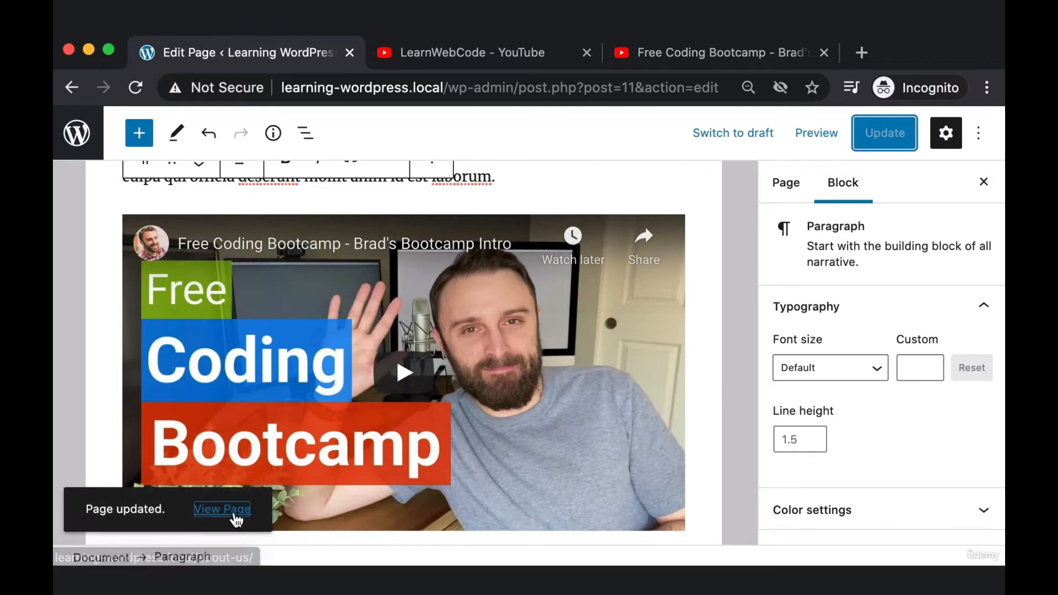
click(236, 518)
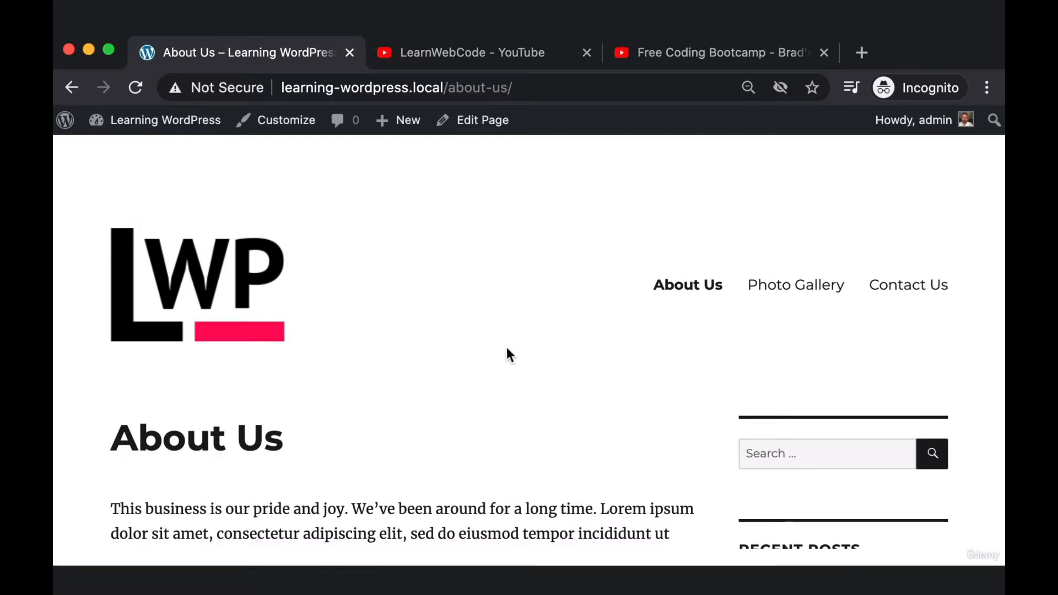
Review the published About Us page and play the embedded Free Coding Bootcamp video below the text.
scroll(472, 336, down, 5)
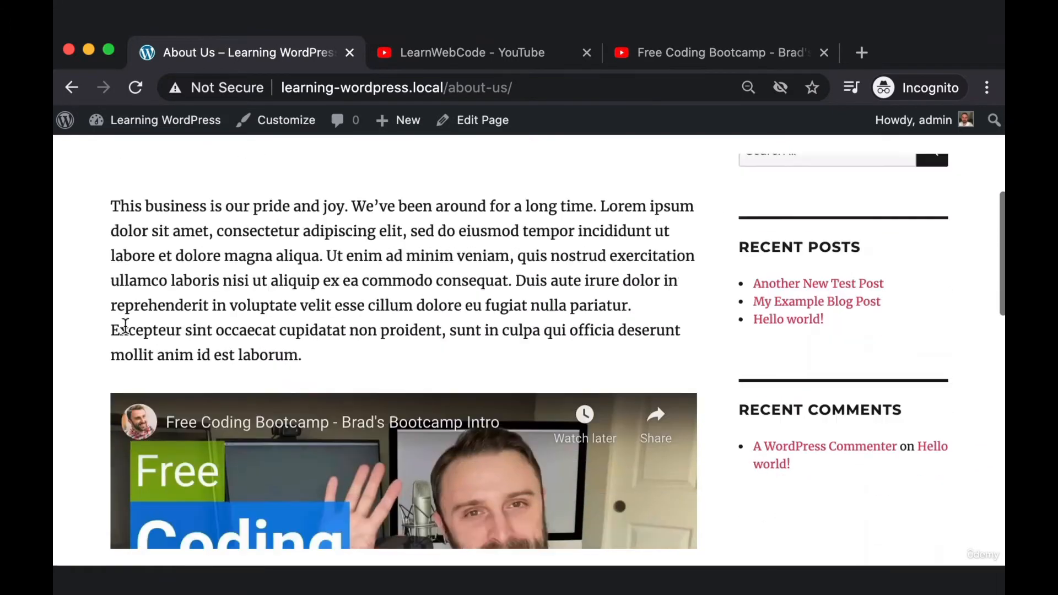
scroll(96, 329, down, 5)
scroll(103, 331, up, 2)
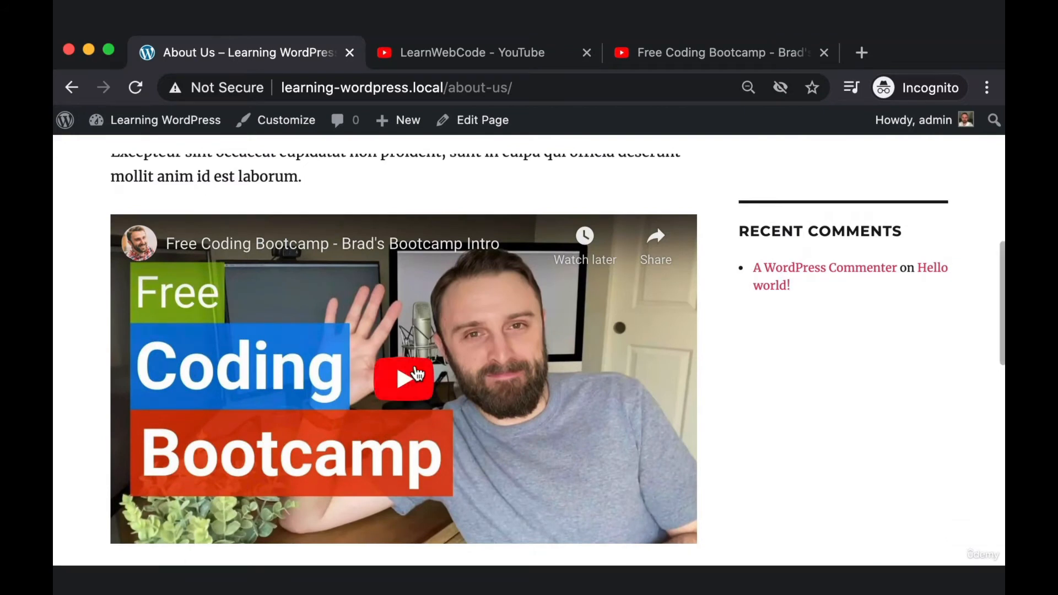
click(397, 368)
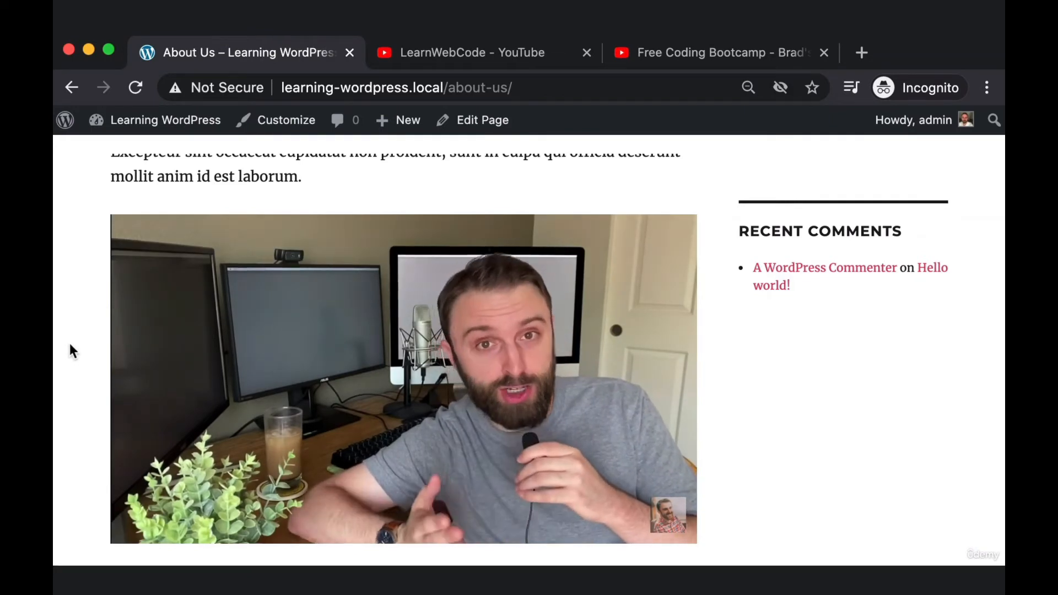
scroll(70, 345, up, 1)
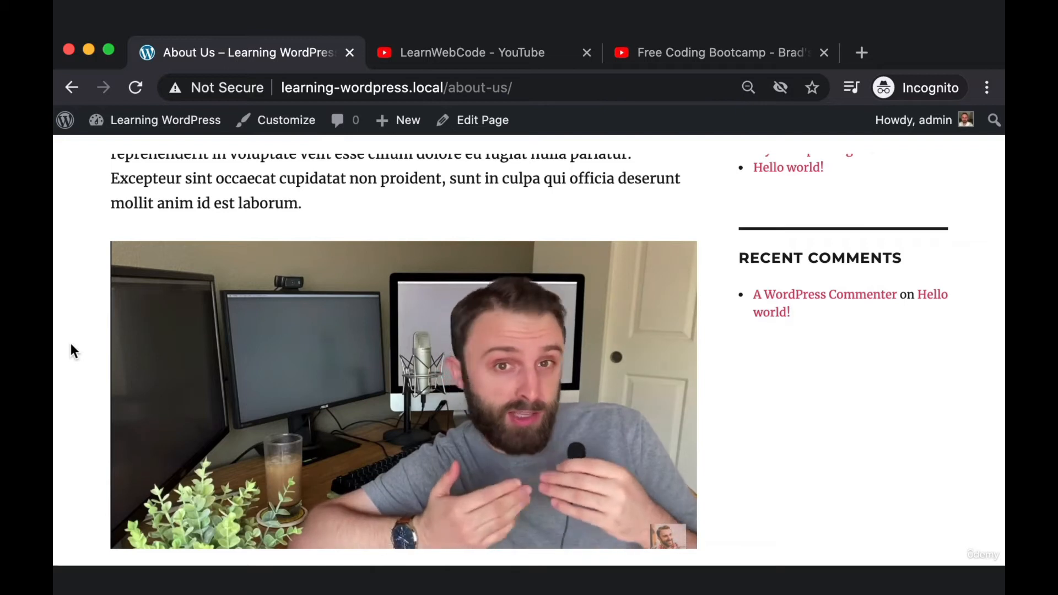
scroll(176, 336, down, 1)
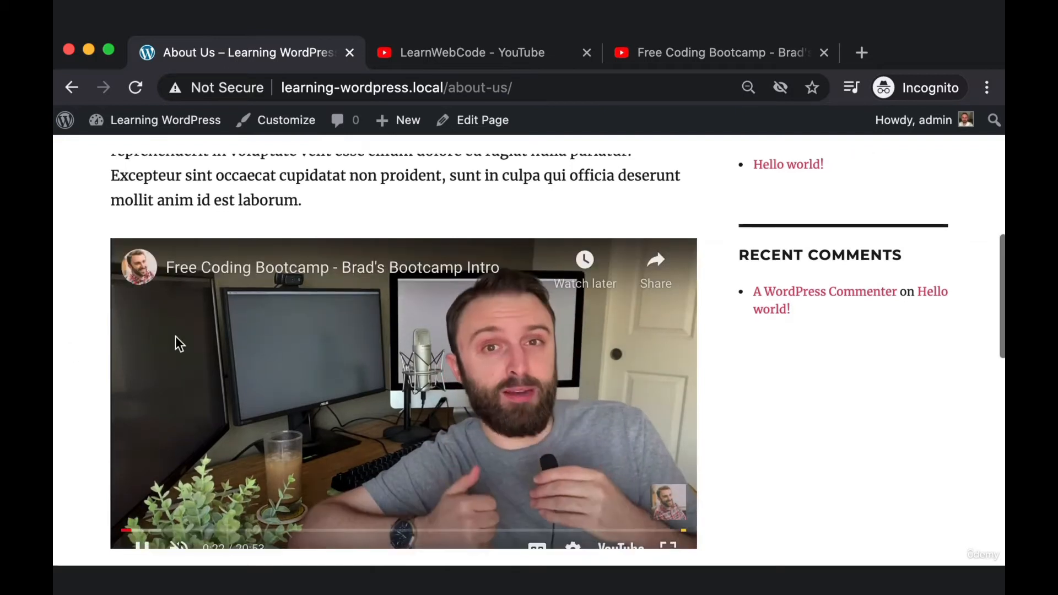
scroll(83, 334, down, 1)
scroll(84, 334, up, 4)
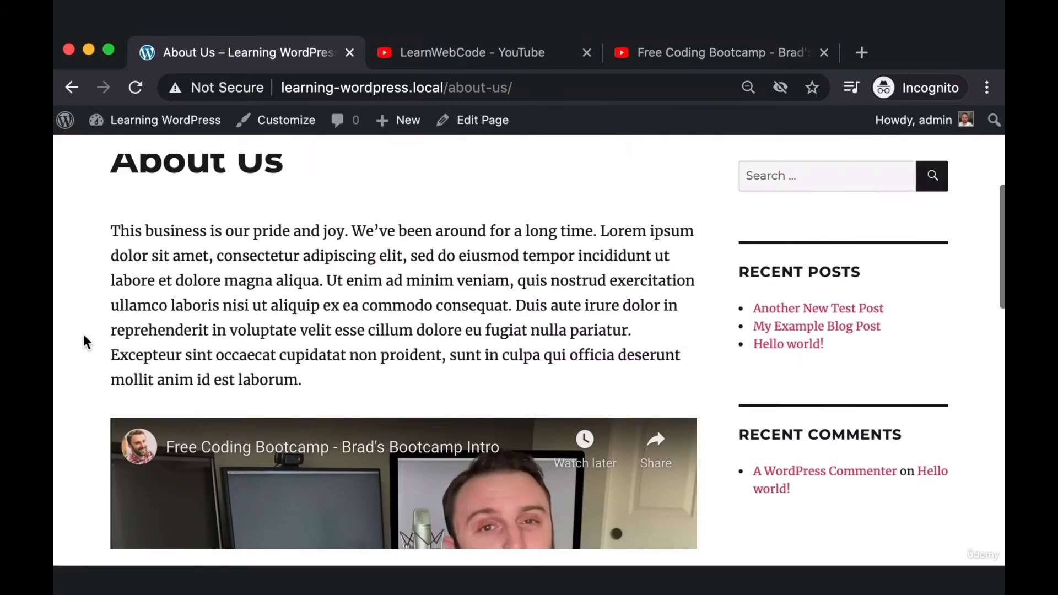
scroll(84, 334, up, 3)
scroll(83, 334, down, 7)
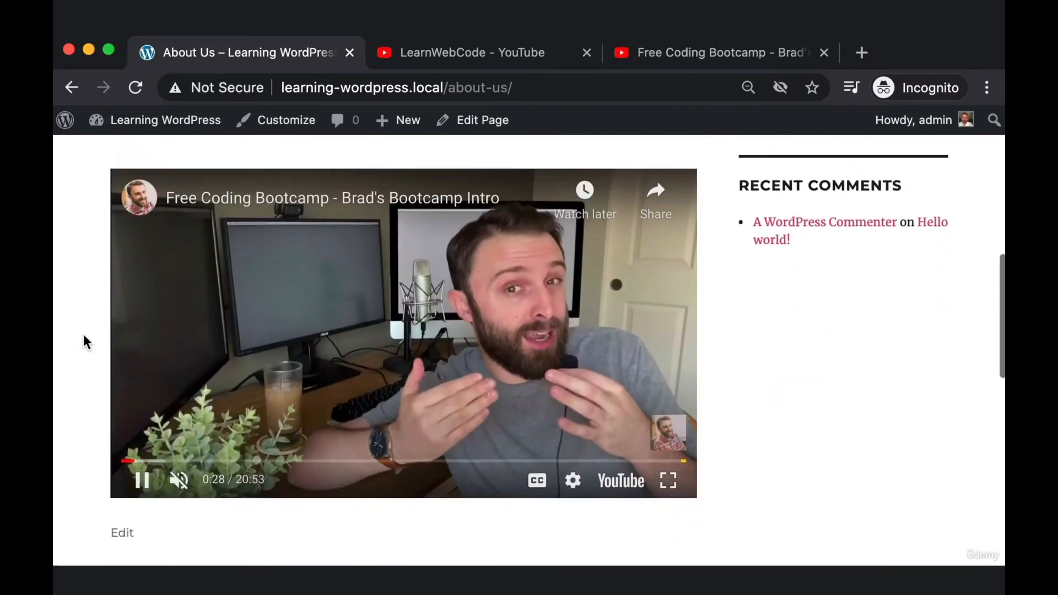
scroll(84, 334, down, 5)
key(super+shift+4)
drag(113, 358, 415, 464)
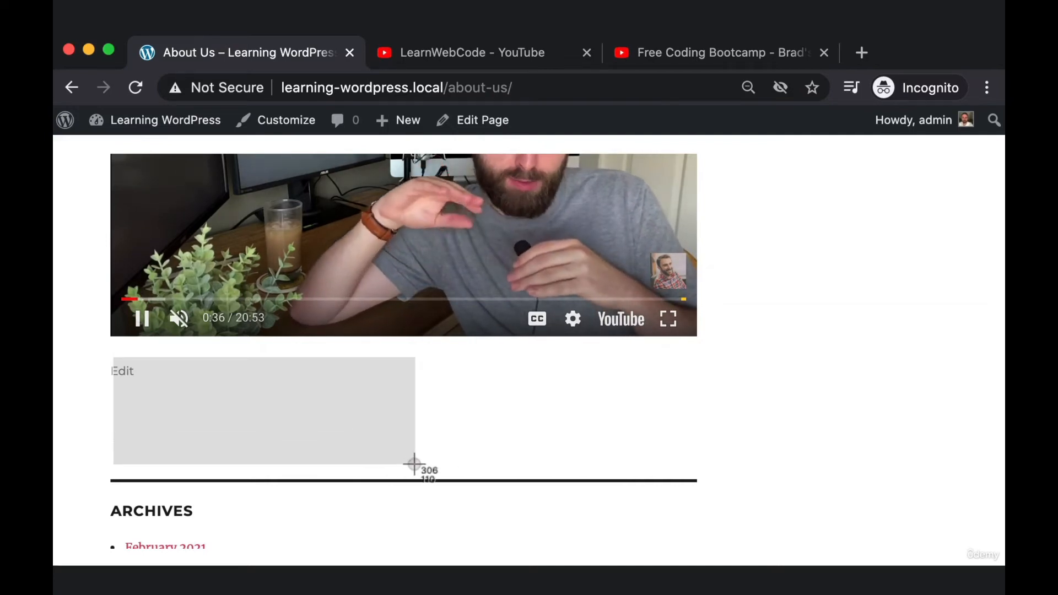
key(Escape)
key(super+shift+4)
drag(418, 355, 693, 467)
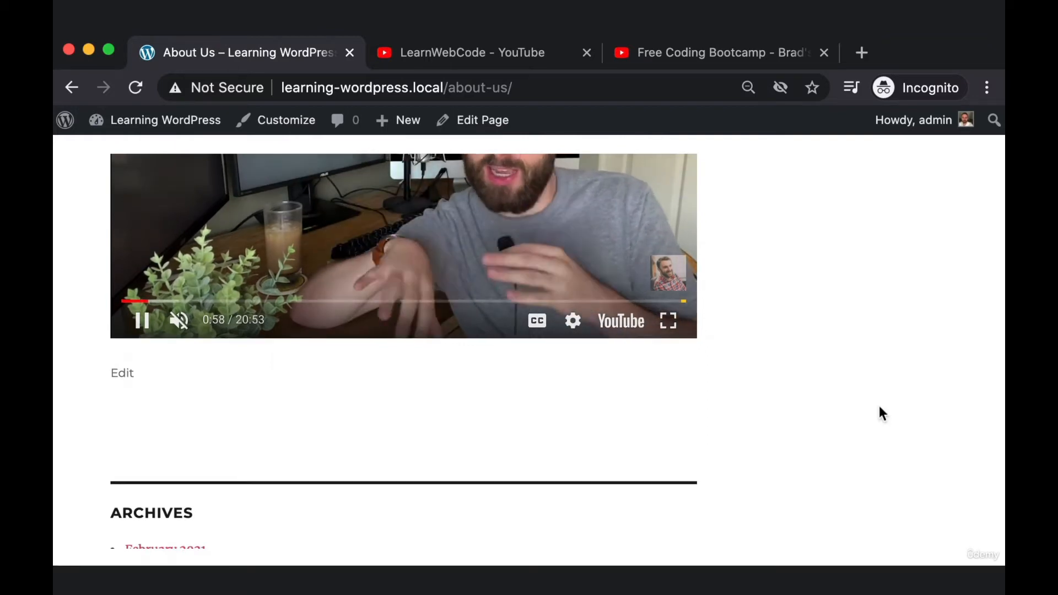
Reopen the About Us page for editing and start an empty paragraph block below the embedded video.
key(super+shift+4)
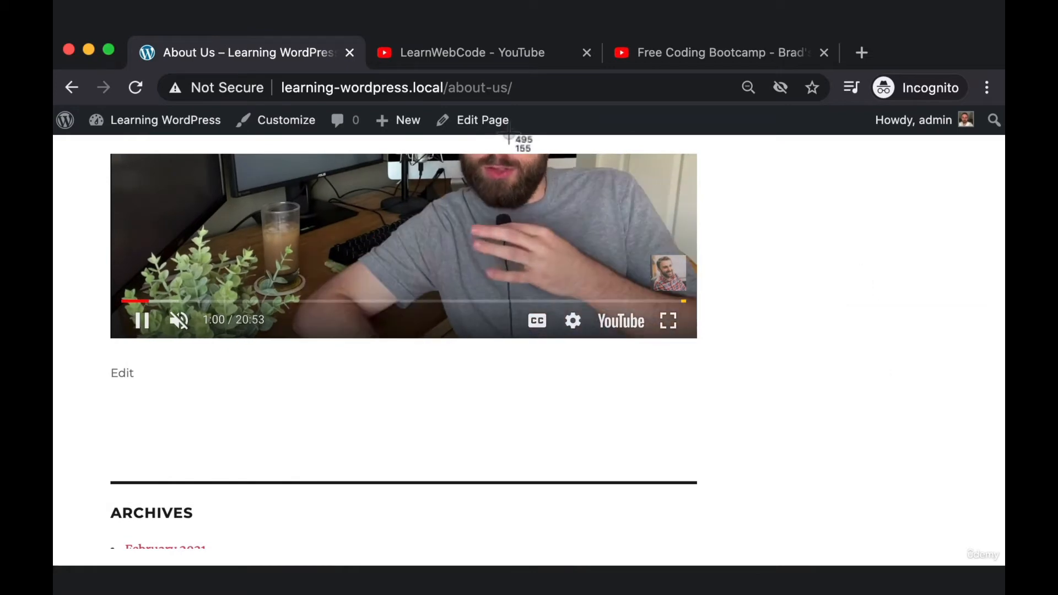
drag(422, 104, 545, 133)
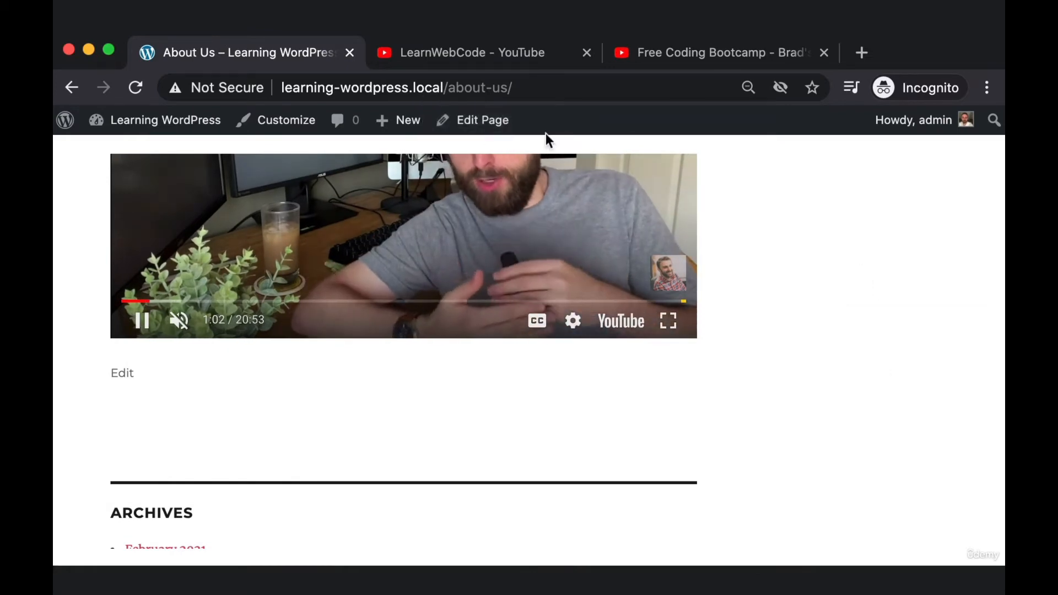
click(481, 127)
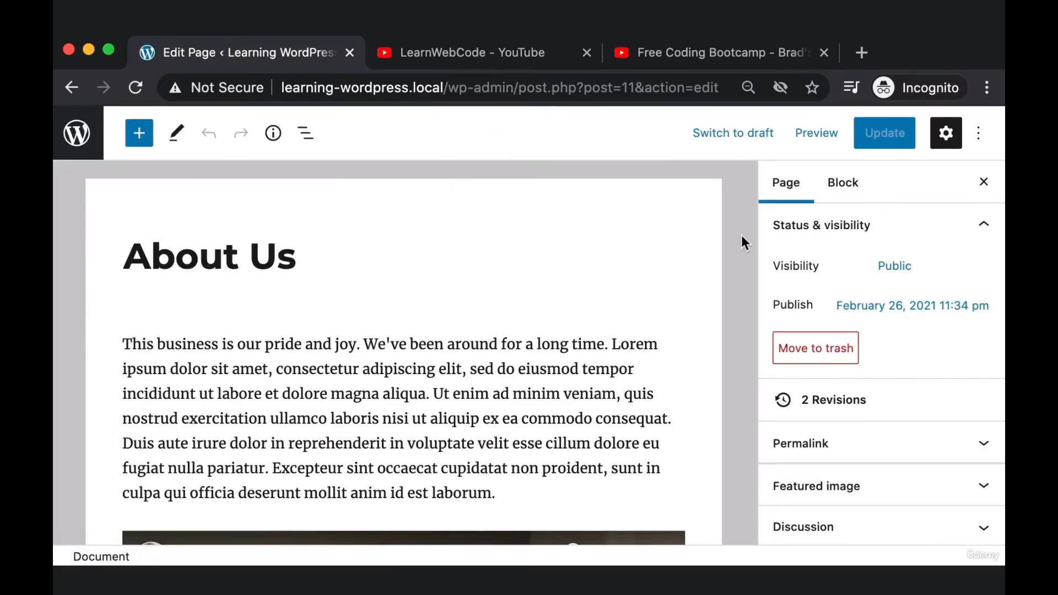
scroll(742, 236, down, 10)
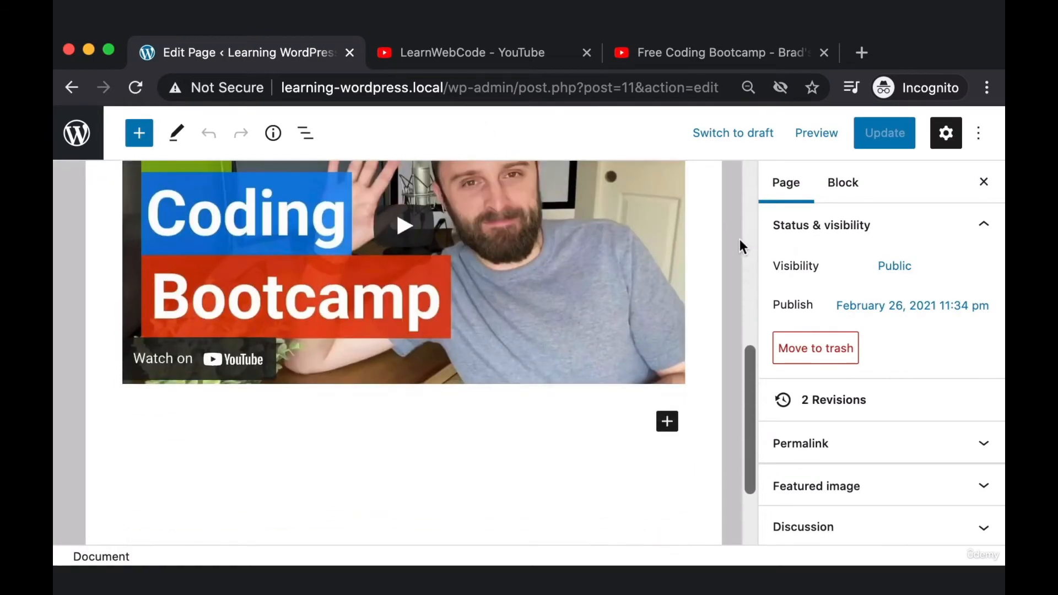
click(351, 421)
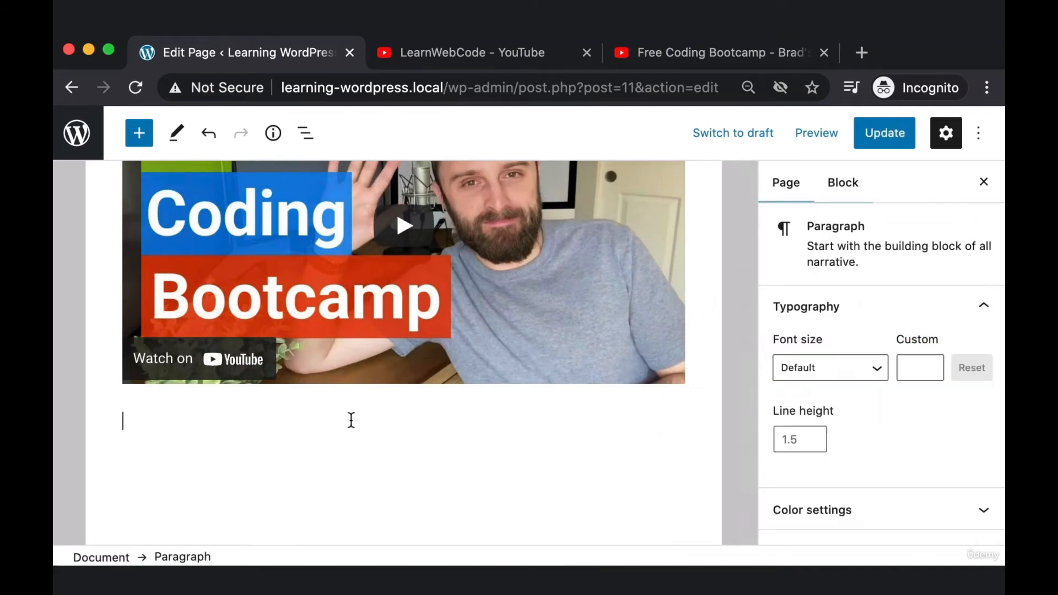
drag(133, 410, 310, 429)
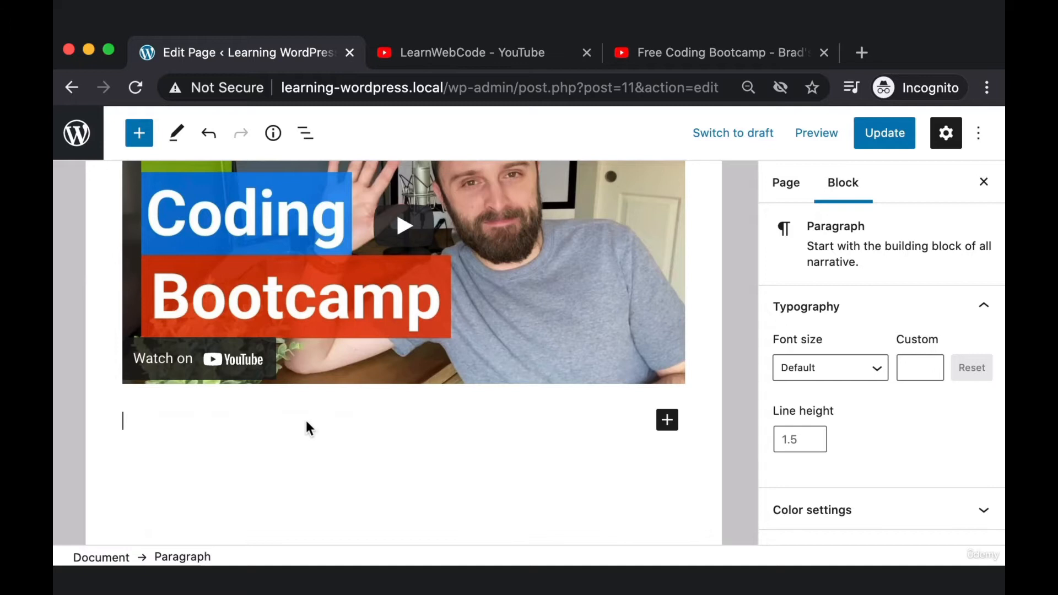
Insert another empty block directly after the YouTube embed using the embed block's options.
scroll(702, 440, up, 5)
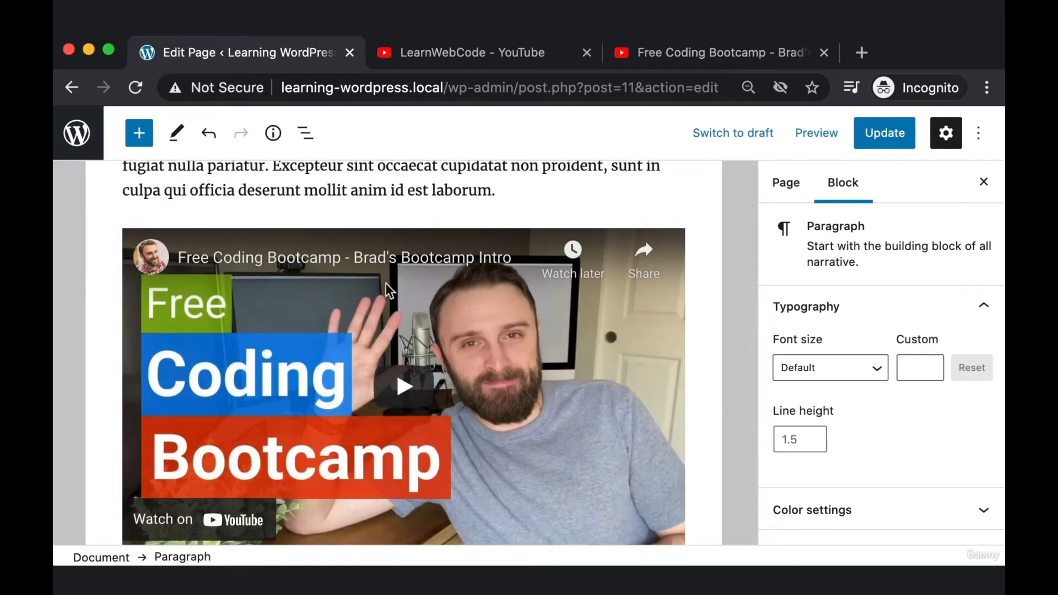
click(410, 297)
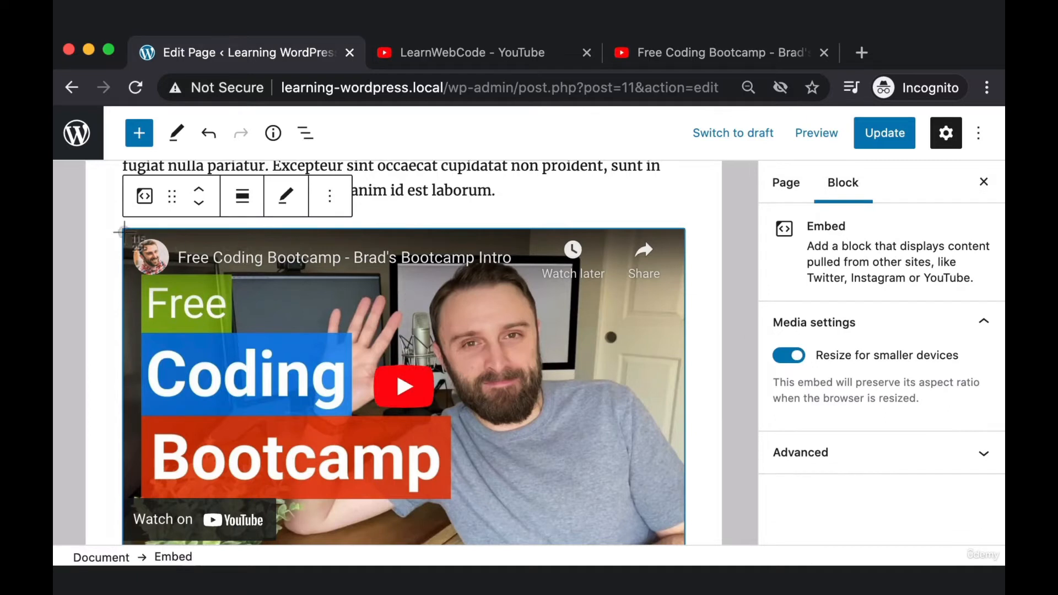
click(332, 203)
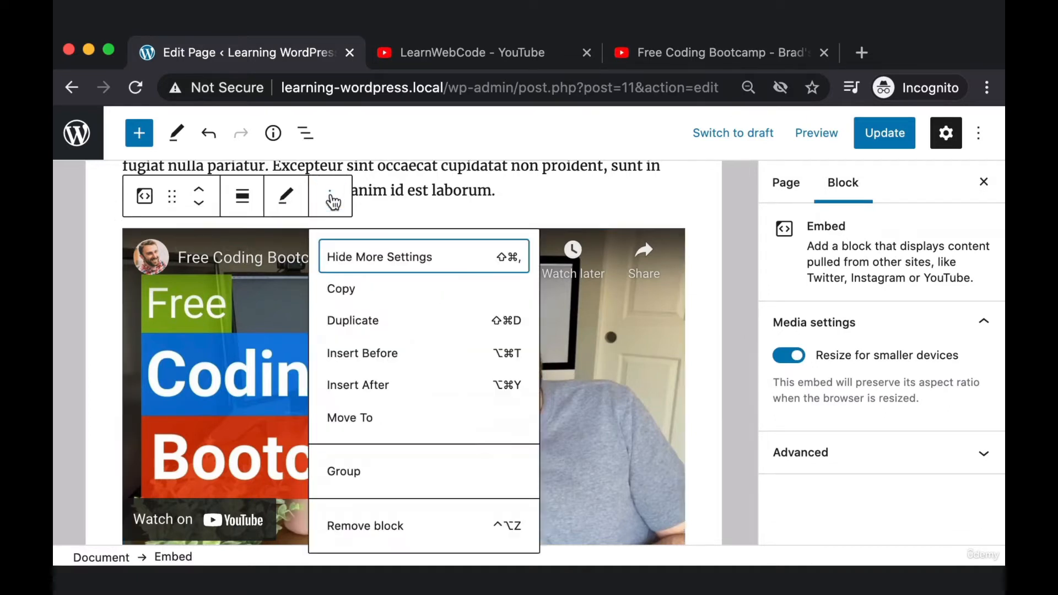
click(378, 386)
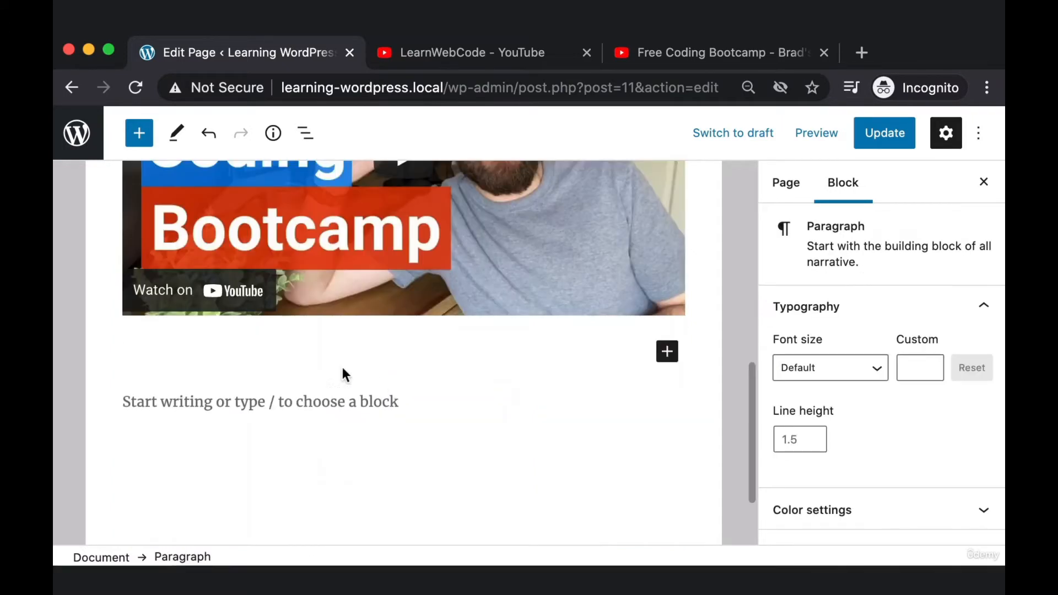
drag(527, 361, 685, 373)
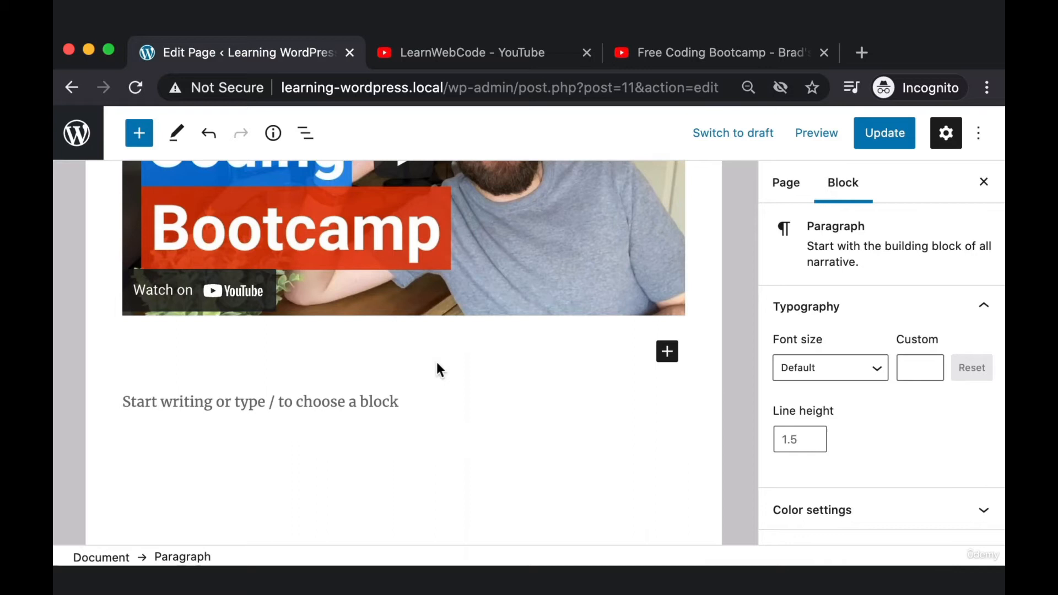
key(super+shift+4)
drag(122, 340, 299, 369)
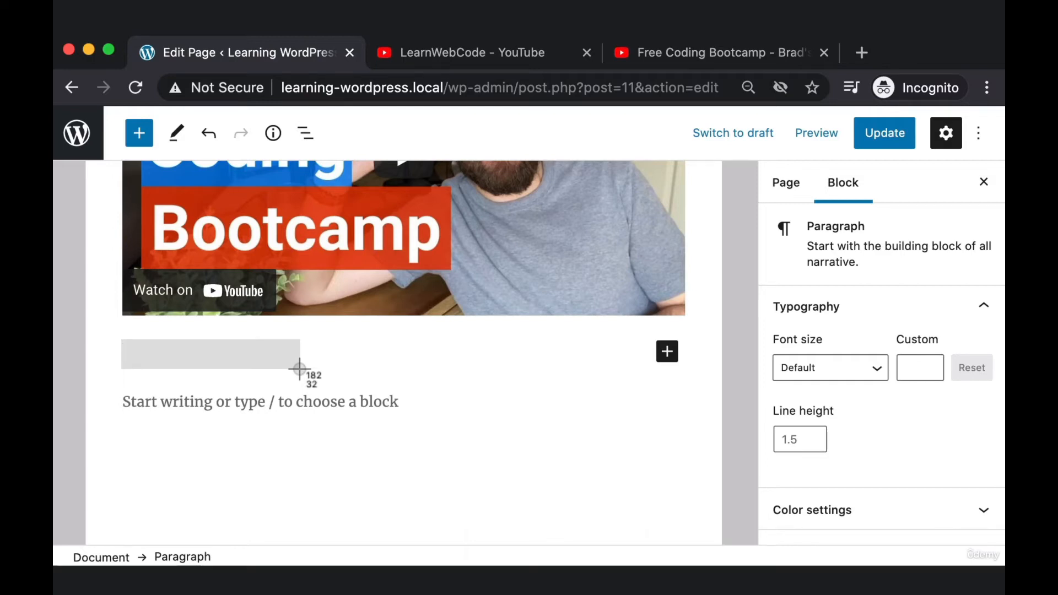
drag(300, 369, 298, 367)
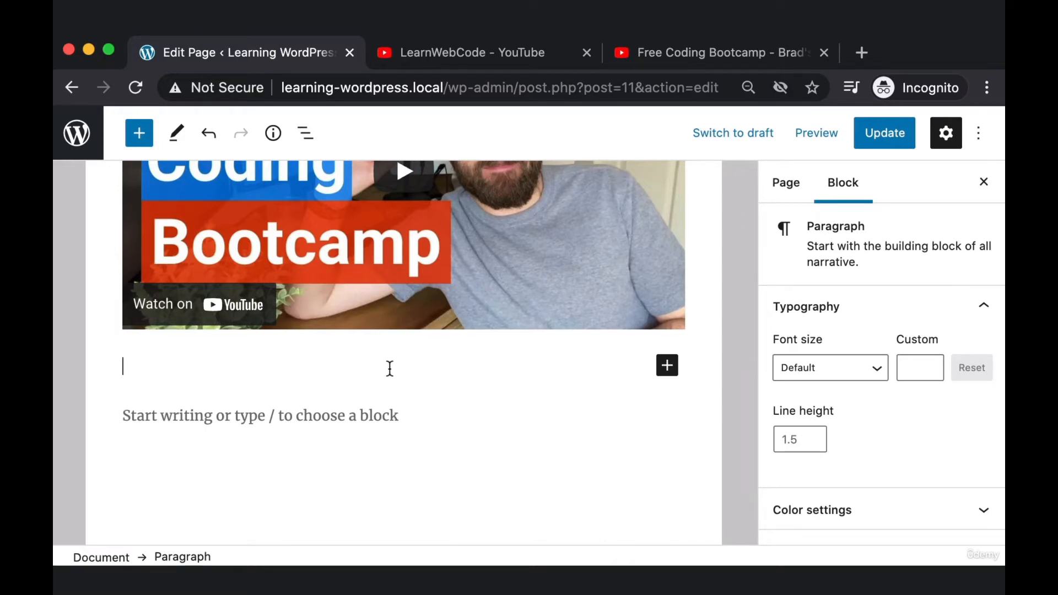
Search the available block types for "columns" from the empty block below the video, and close the search without inserting anything.
key(super+shift+4)
drag(639, 347, 696, 383)
click(669, 371)
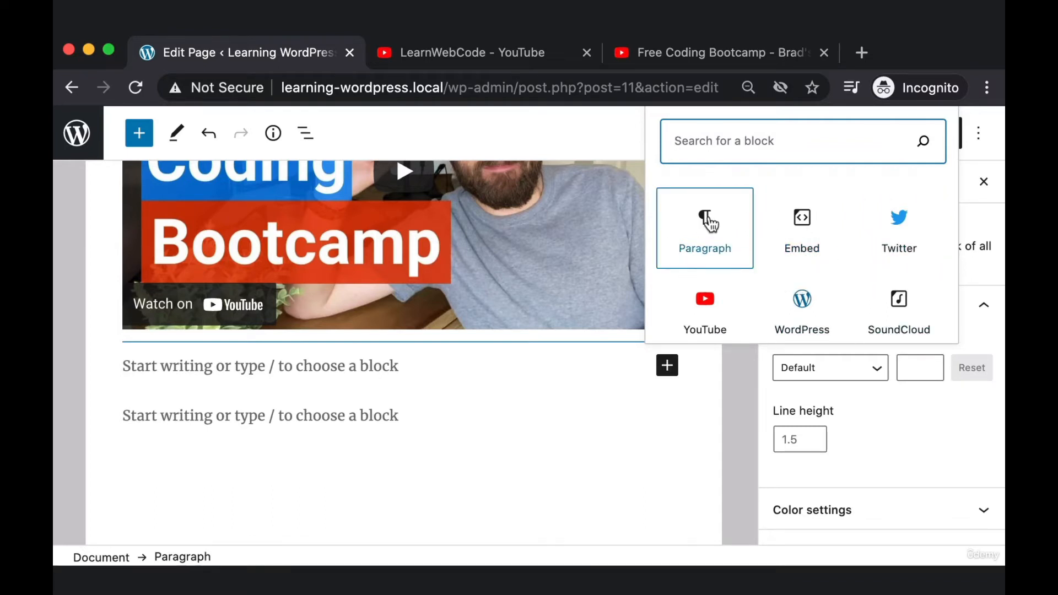
key(super+shift+4)
drag(679, 203, 728, 251)
key(super+shift+4)
drag(683, 132, 754, 142)
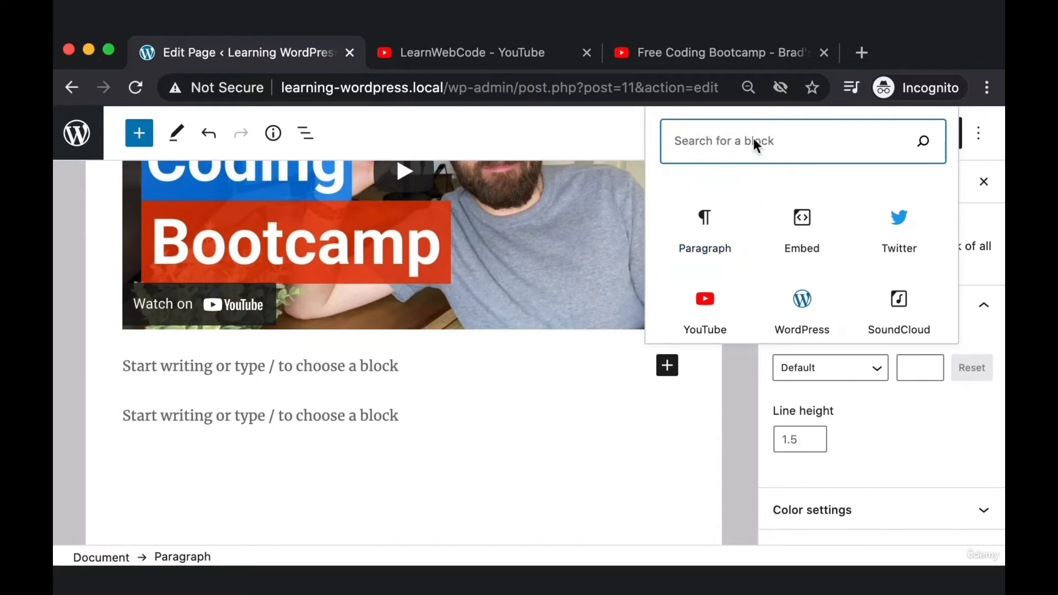
text(columns)
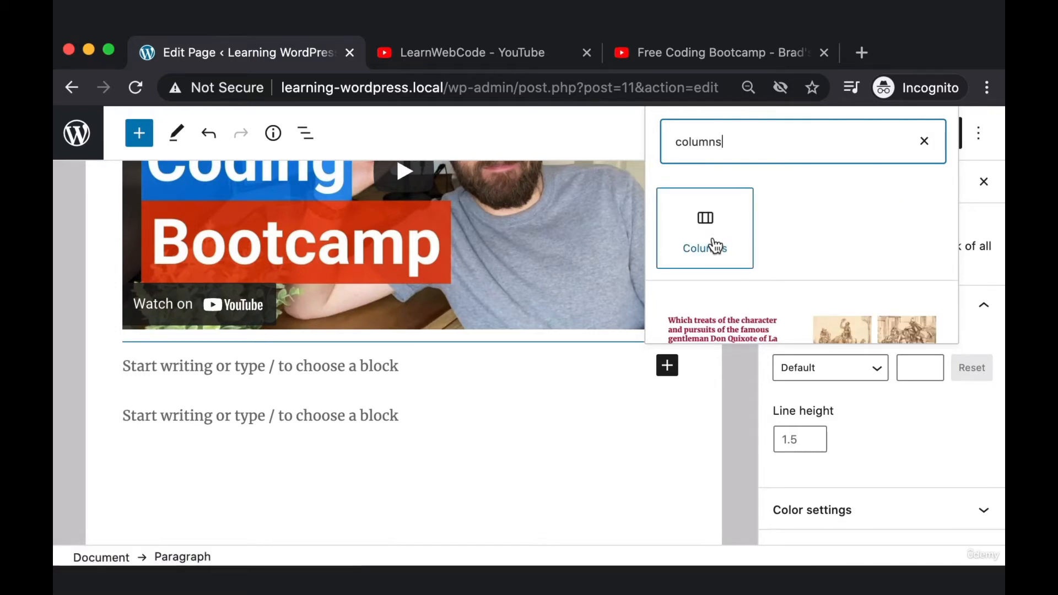
key(super+shift+4)
drag(122, 356, 607, 429)
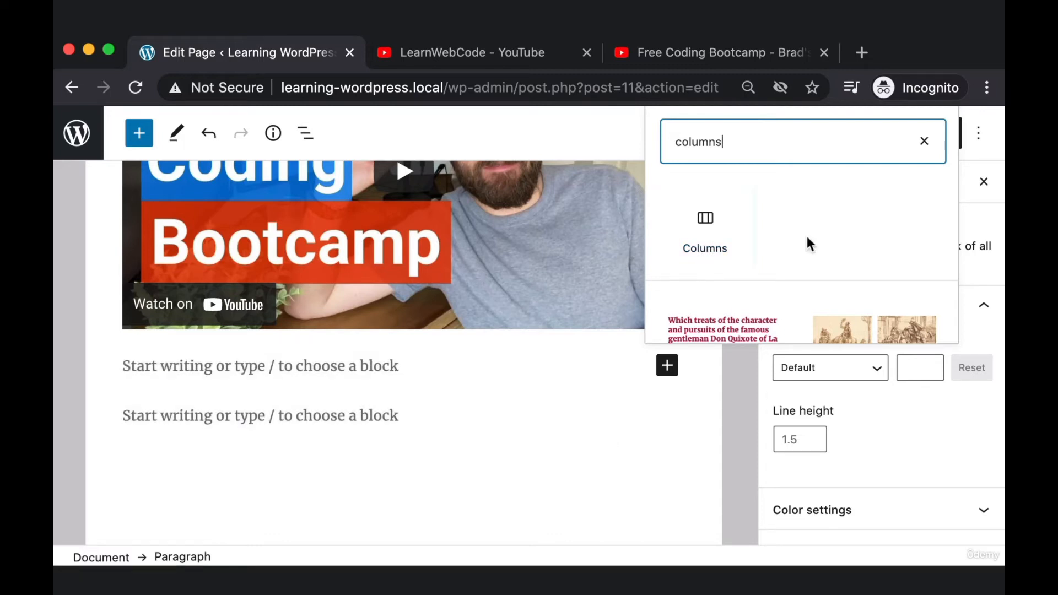
key(Escape)
key(super+shift+4)
drag(634, 347, 693, 387)
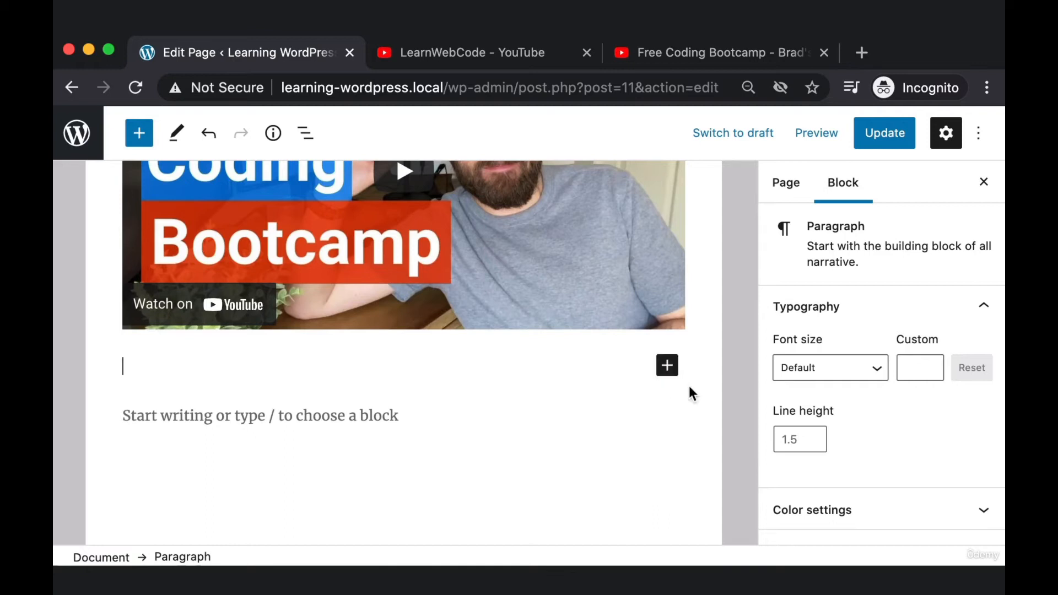
Open the editor's full block library and browse the available text block types.
key(super+shift+4)
drag(112, 109, 158, 164)
key(super+shift+4)
drag(110, 110, 155, 151)
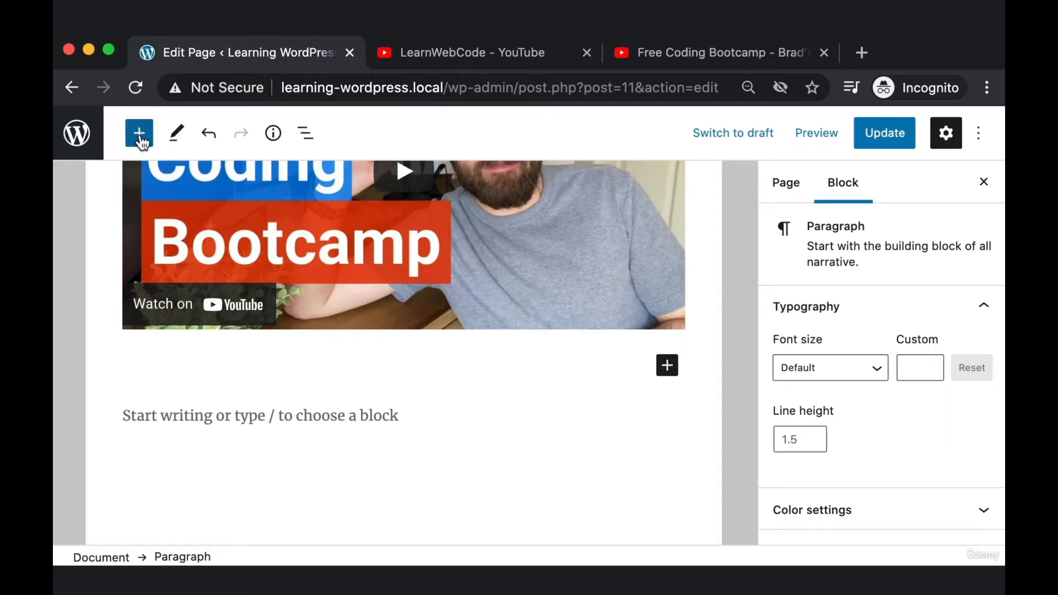
click(140, 139)
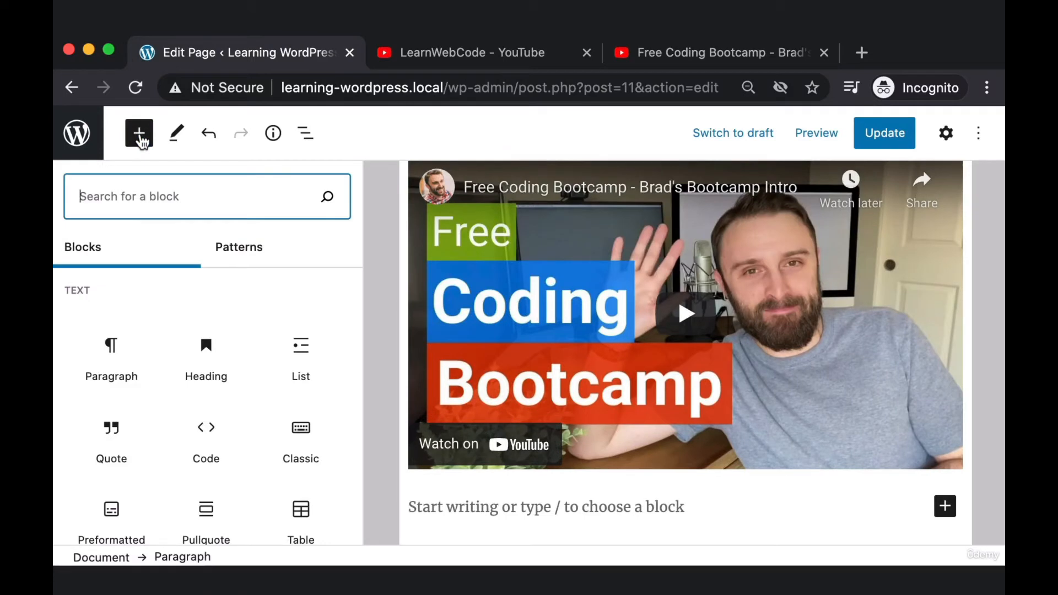
key(super+shift+4)
drag(71, 183, 348, 536)
scroll(146, 341, down, 3)
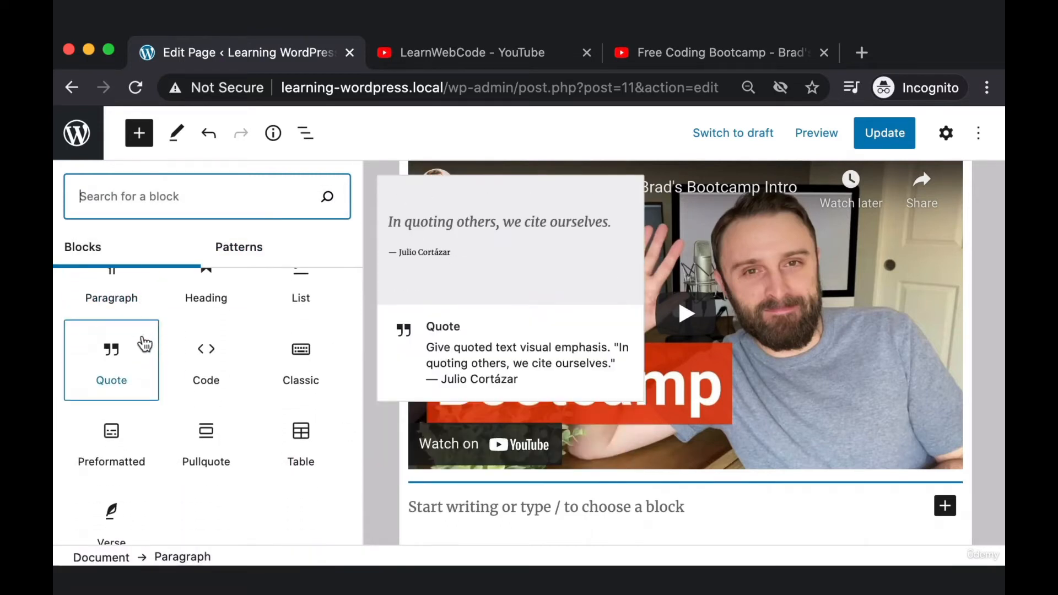
scroll(135, 344, up, 2)
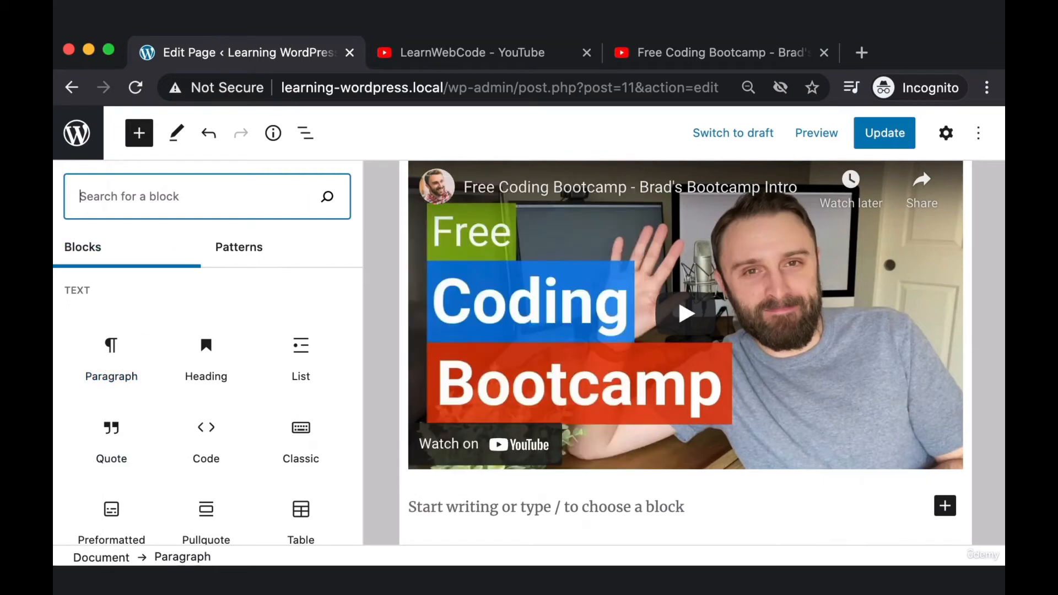
Search the block library for "columns" and insert a Columns block below the embedded YouTube video.
text(columns)
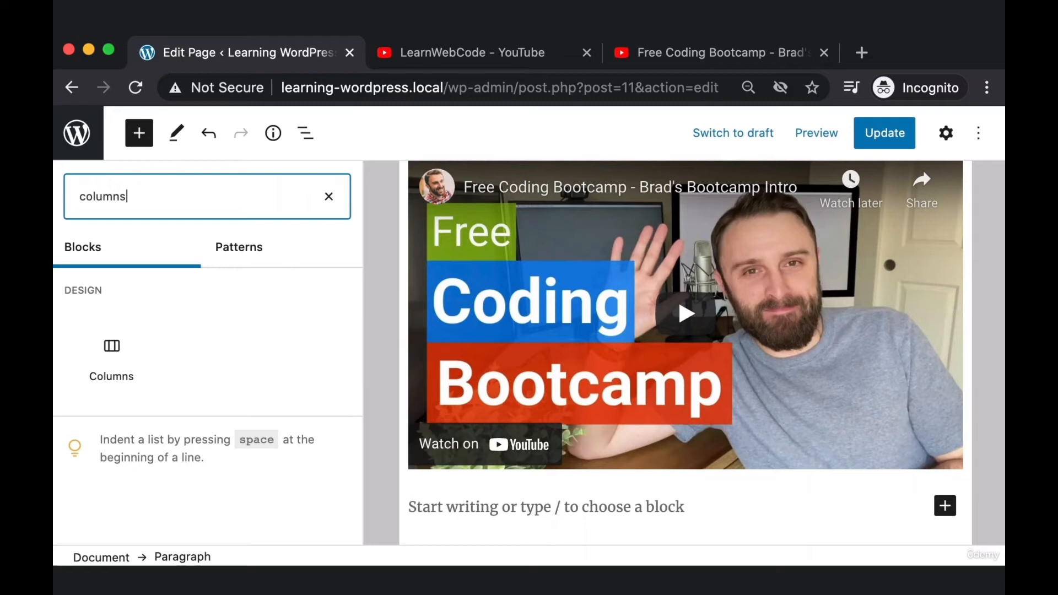
drag(248, 198, 67, 198)
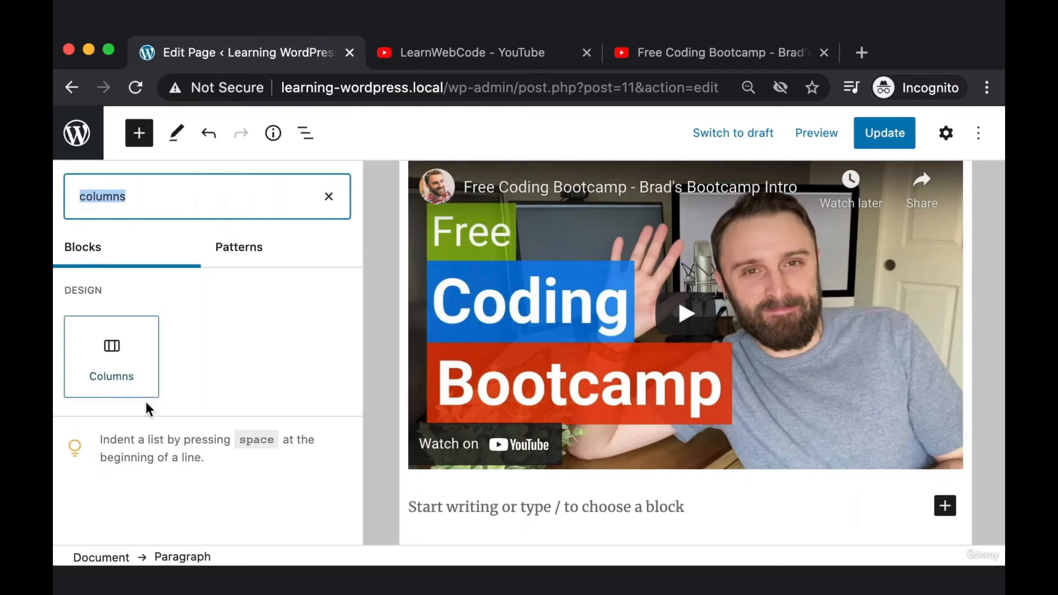
key(super+shift+4)
drag(78, 318, 163, 397)
key(Escape)
key(super+shift+4)
drag(77, 316, 168, 402)
key(Escape)
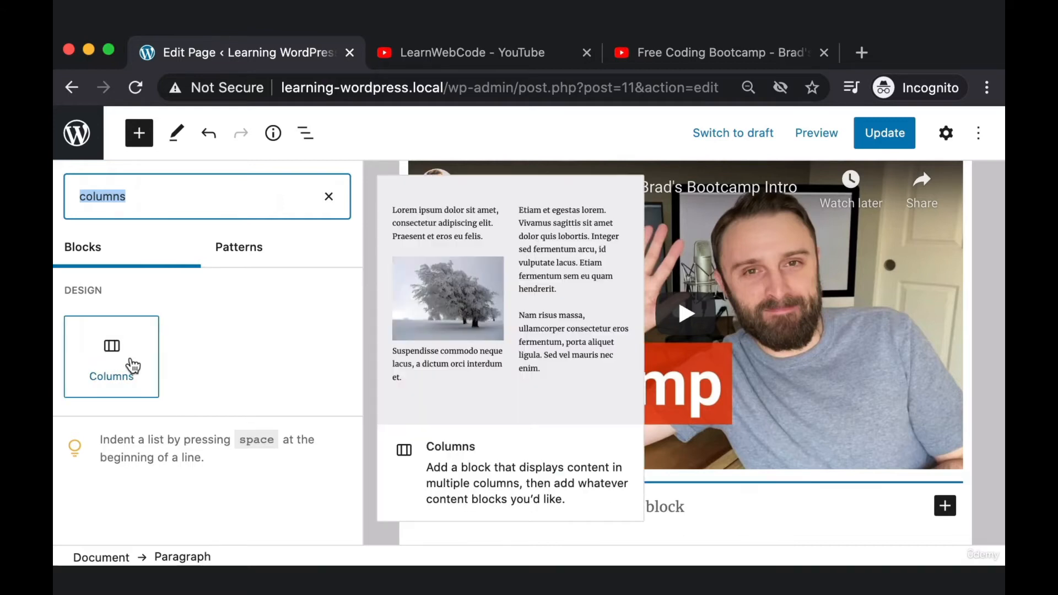
click(128, 362)
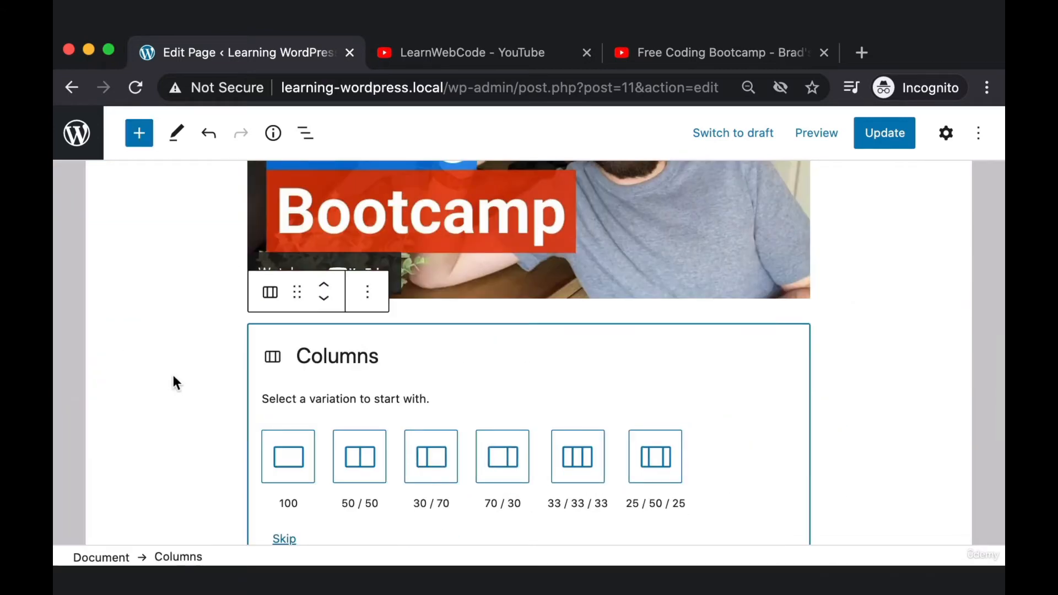
Choose the 50 / 50 variation for the new Columns block.
key(super+shift+4)
drag(236, 324, 895, 516)
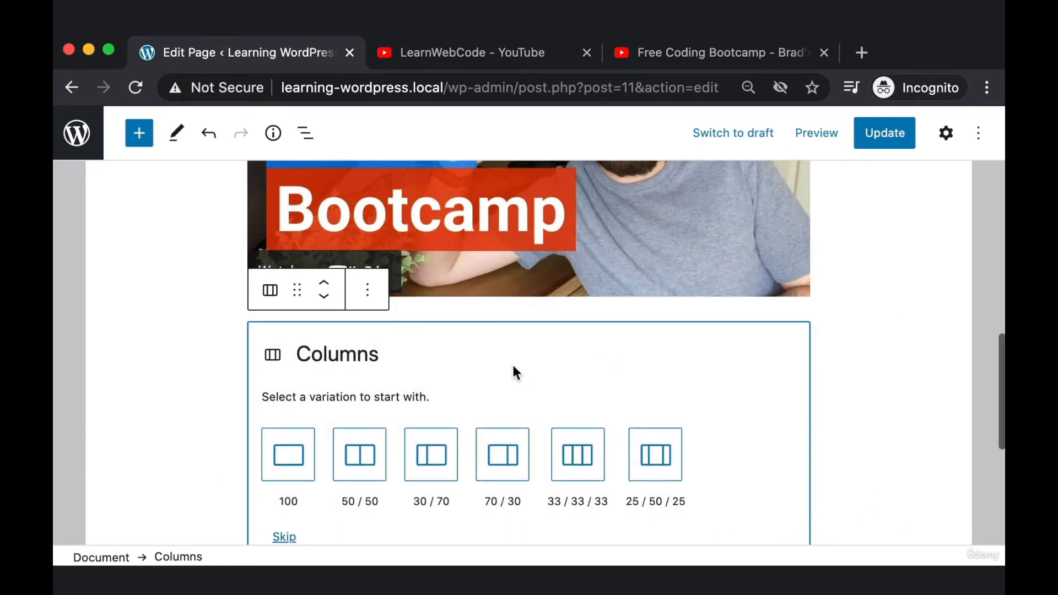
scroll(514, 366, down, 1)
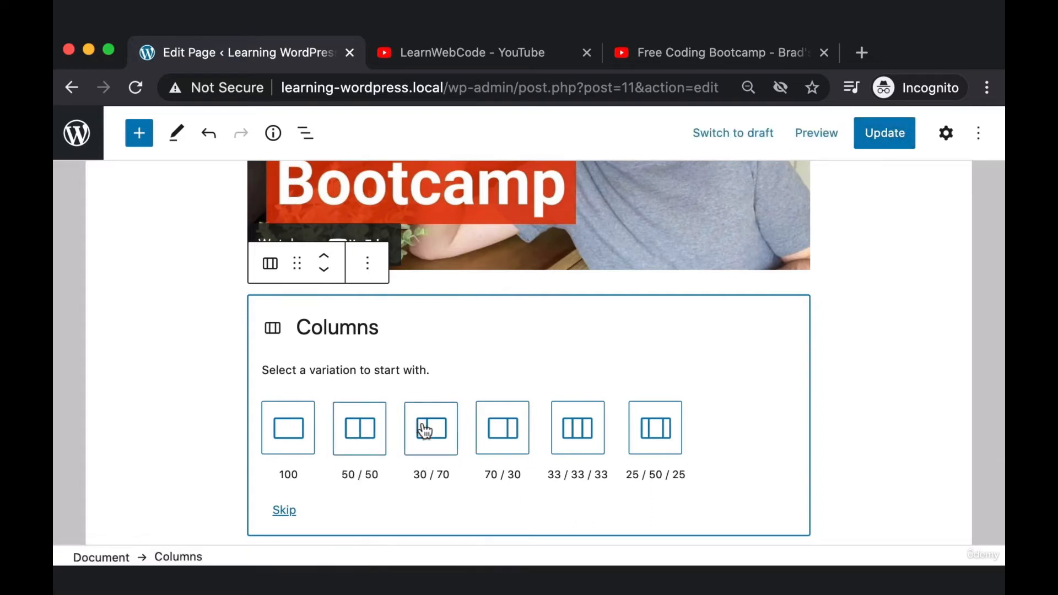
key(super+shift+4)
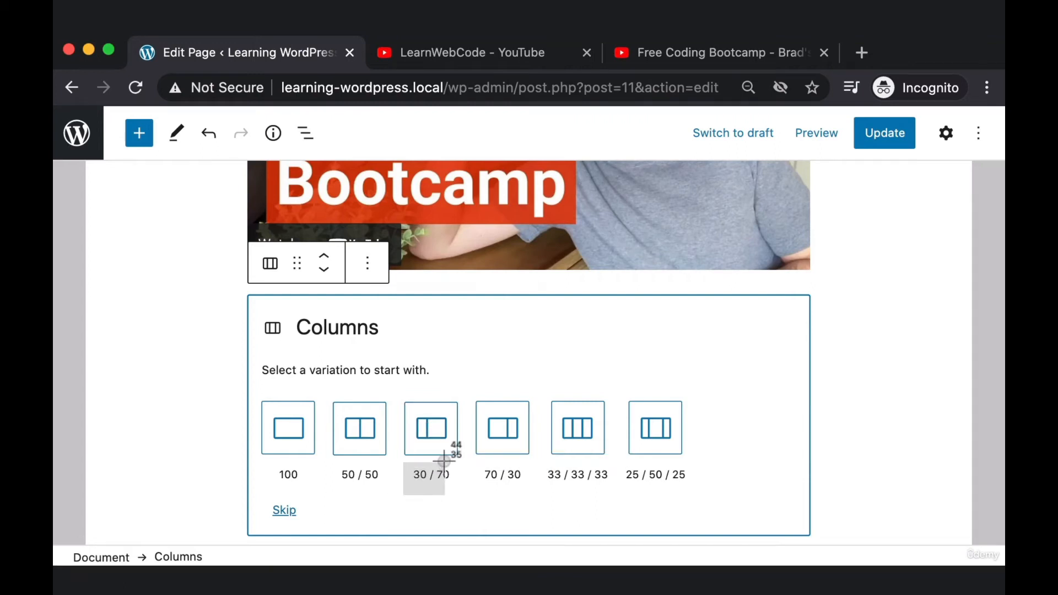
drag(549, 398, 609, 498)
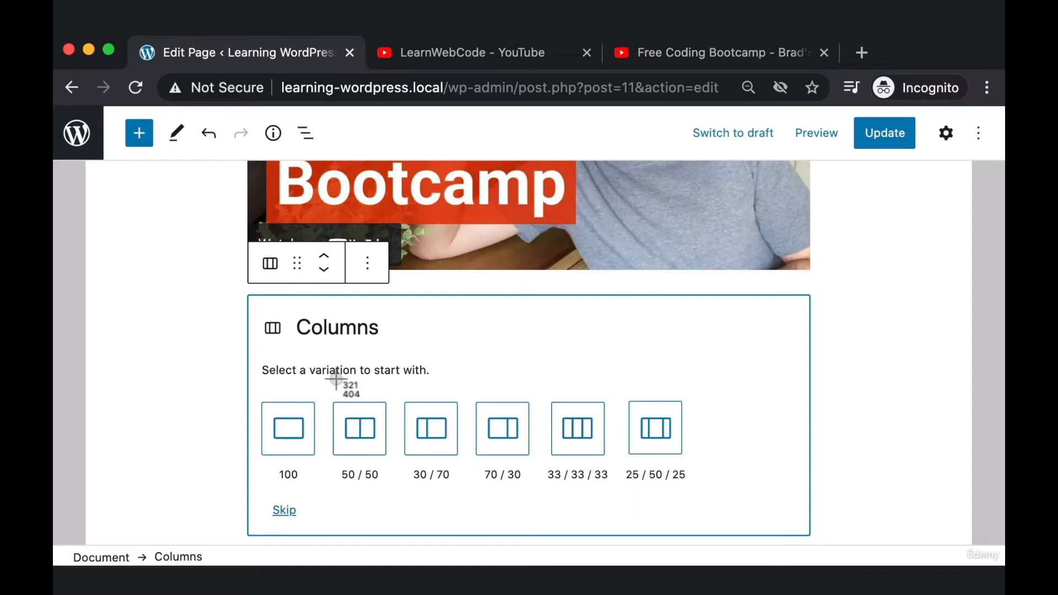
click(364, 429)
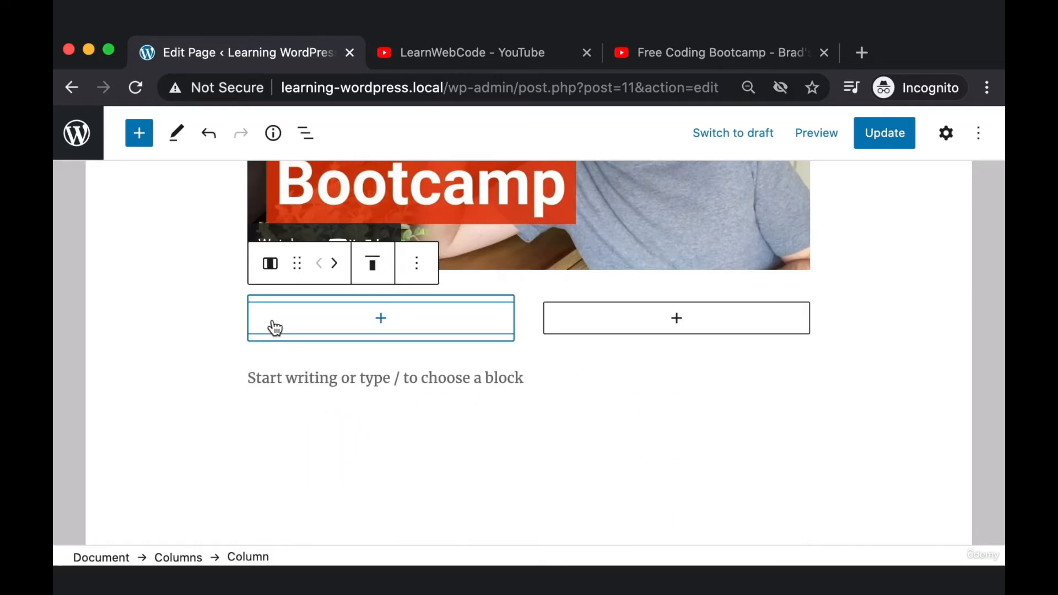
Add a Paragraph block to the first column and enter the text "Lorem ipsum.".
key(super+shift+4)
drag(533, 285, 838, 403)
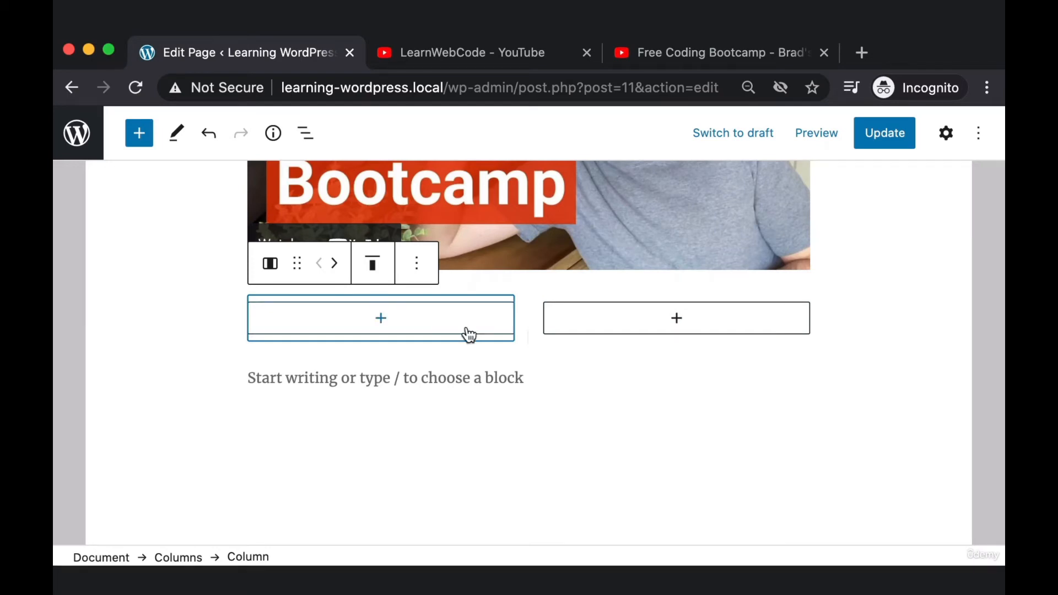
click(394, 322)
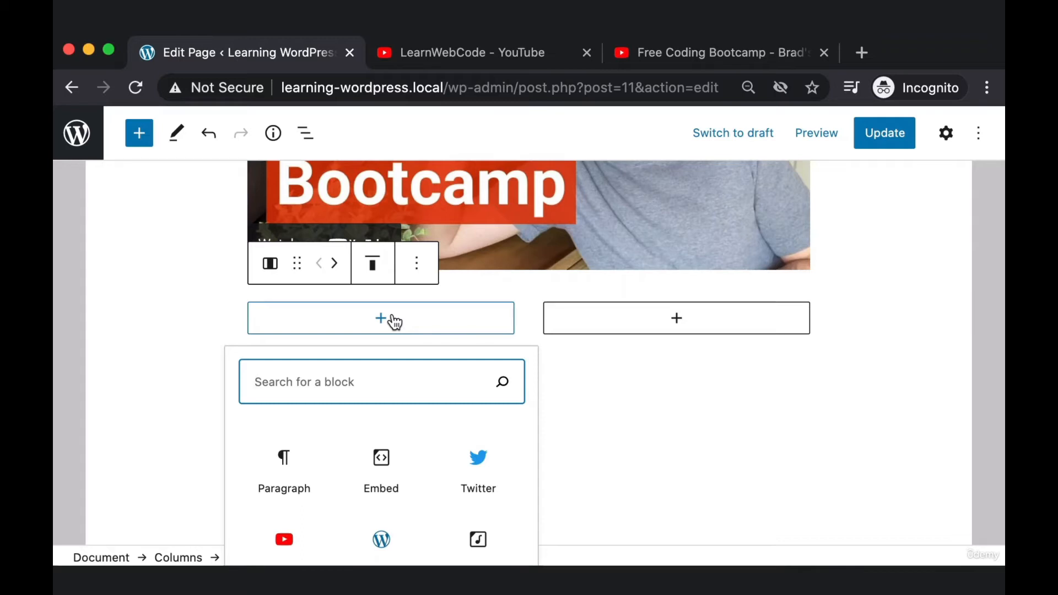
click(300, 486)
scroll(345, 327, up, 2)
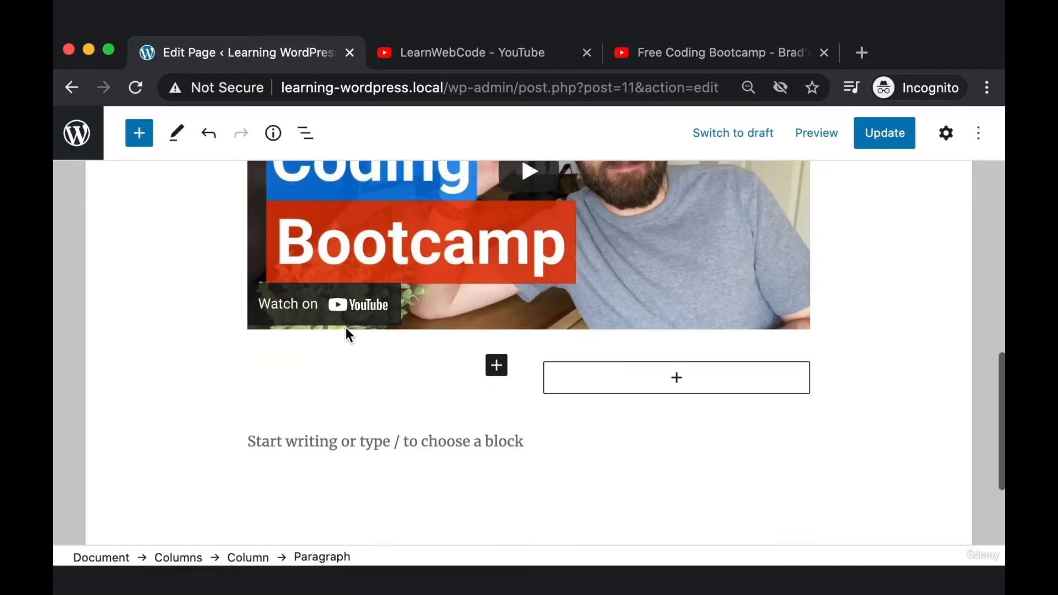
text(Lorem ipsum.)
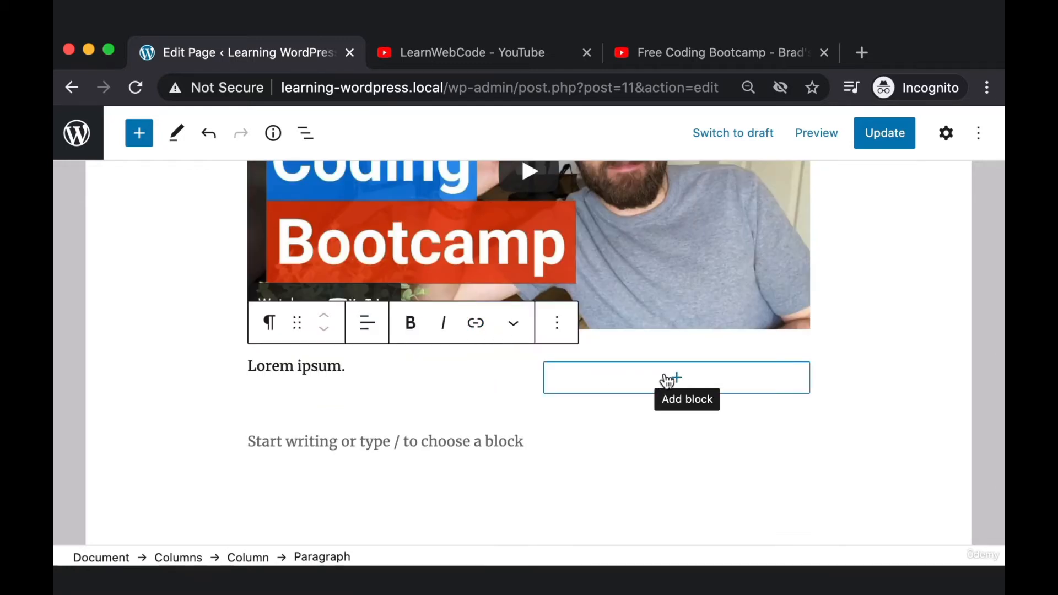
Search the block types for "image" and add an Image block to the second column.
click(668, 380)
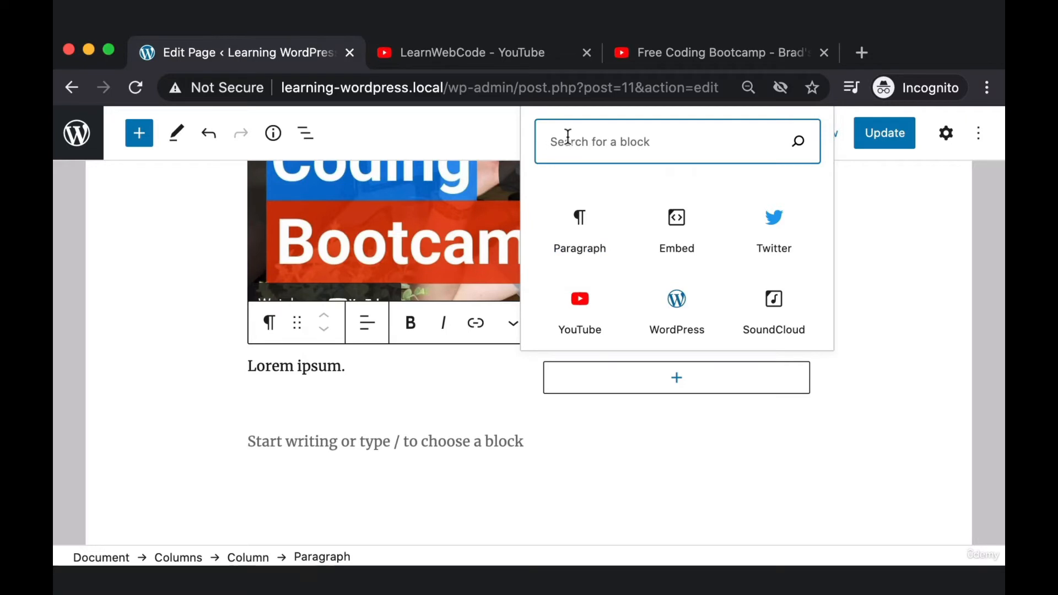
text(image)
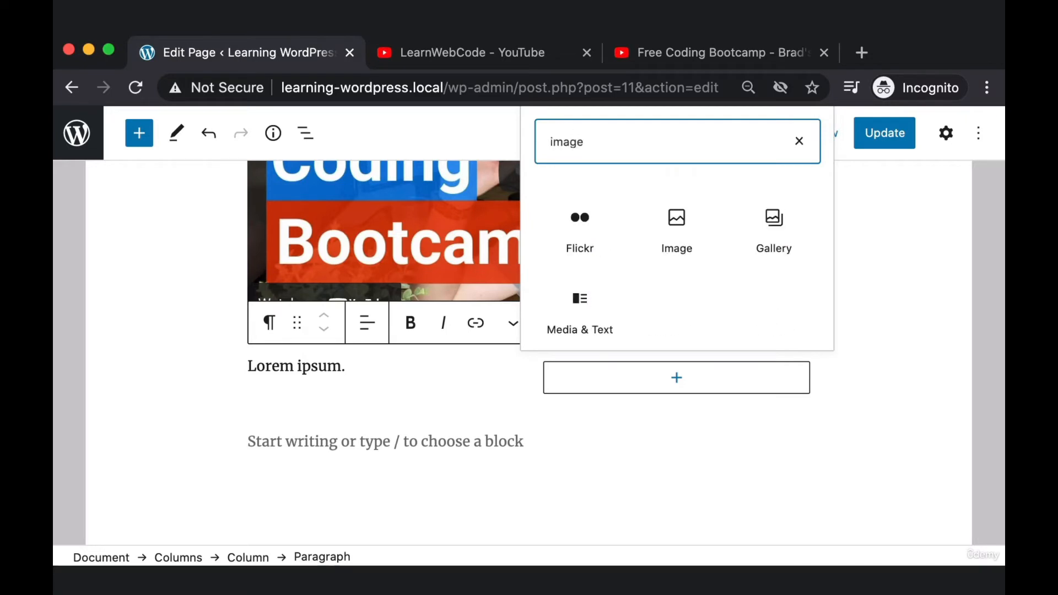
key(super+shift+4)
drag(631, 178, 697, 281)
key(Escape)
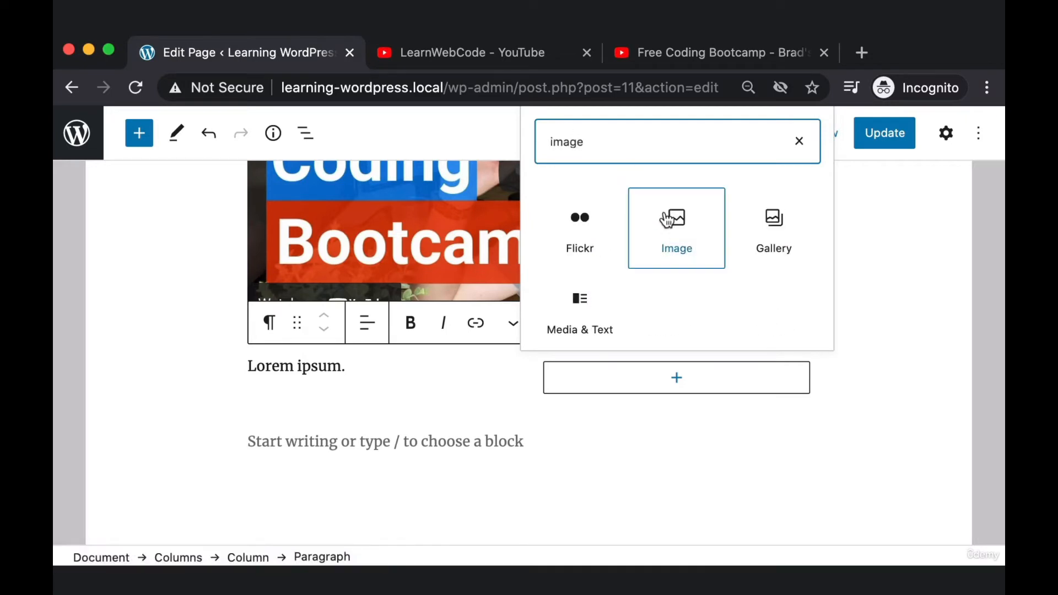
click(669, 219)
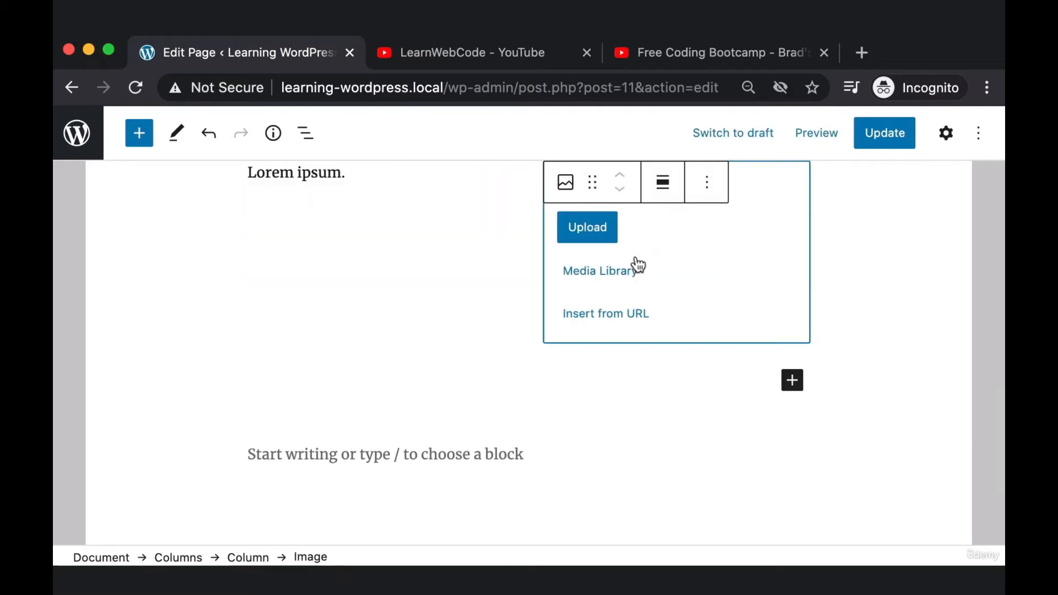
Upload me-photo.jpg from the Downloads folder into the second column's Image block.
click(606, 230)
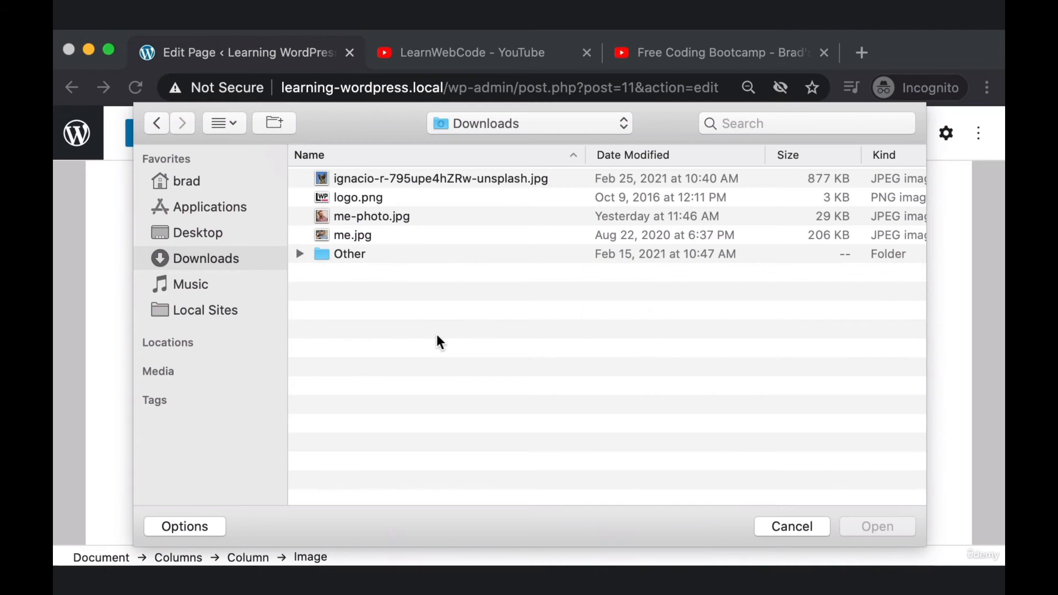
click(399, 221)
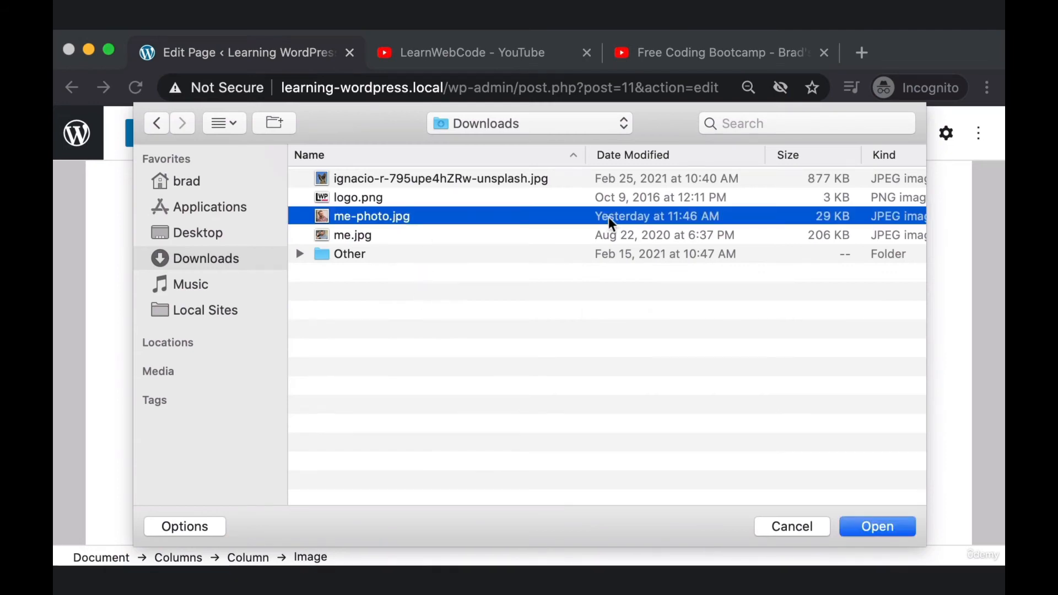
click(879, 527)
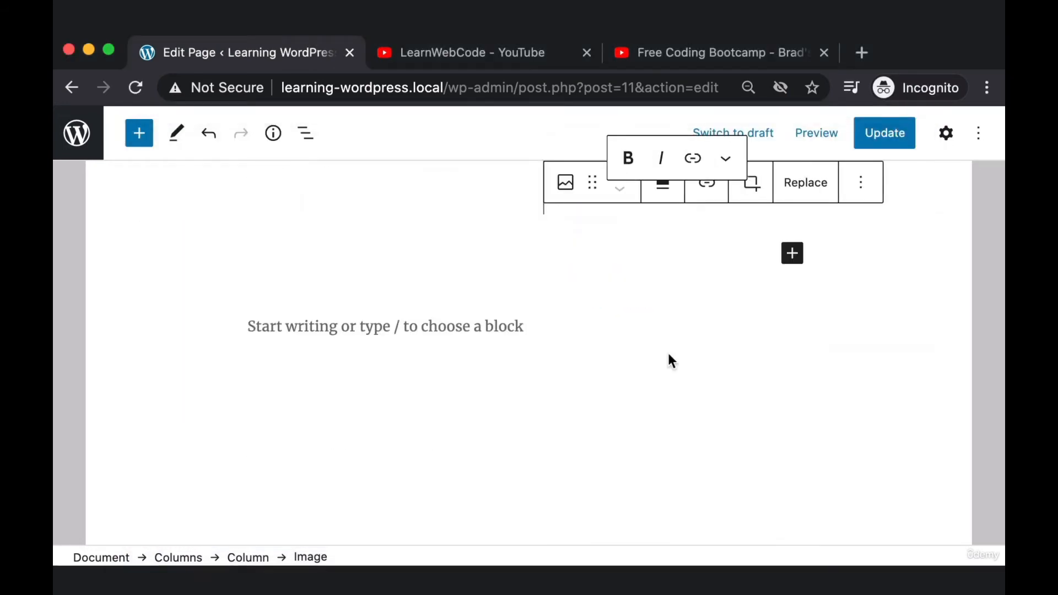
scroll(491, 378, up, 2)
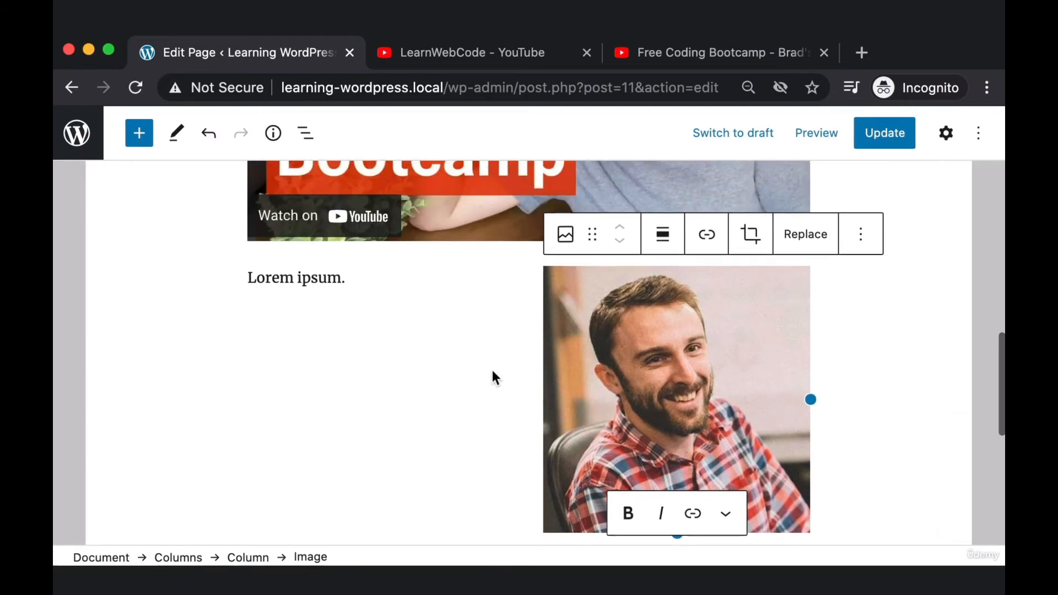
Lengthen the first column's paragraph to about eight lines by repeatedly duplicating its "Lorem ipsum." text, and deselect the block.
scroll(456, 348, down, 2)
click(363, 229)
drag(364, 229, 235, 230)
click(375, 232)
key(super+a)
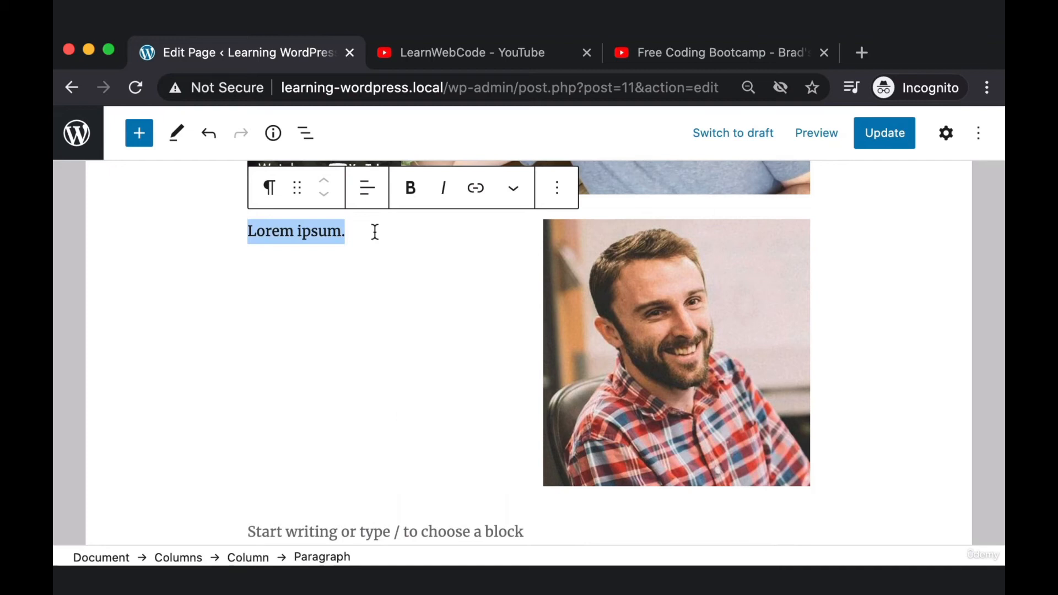
key(super+c)
key(super+v)
key(super+v)
key(super+v)
key(super+v)
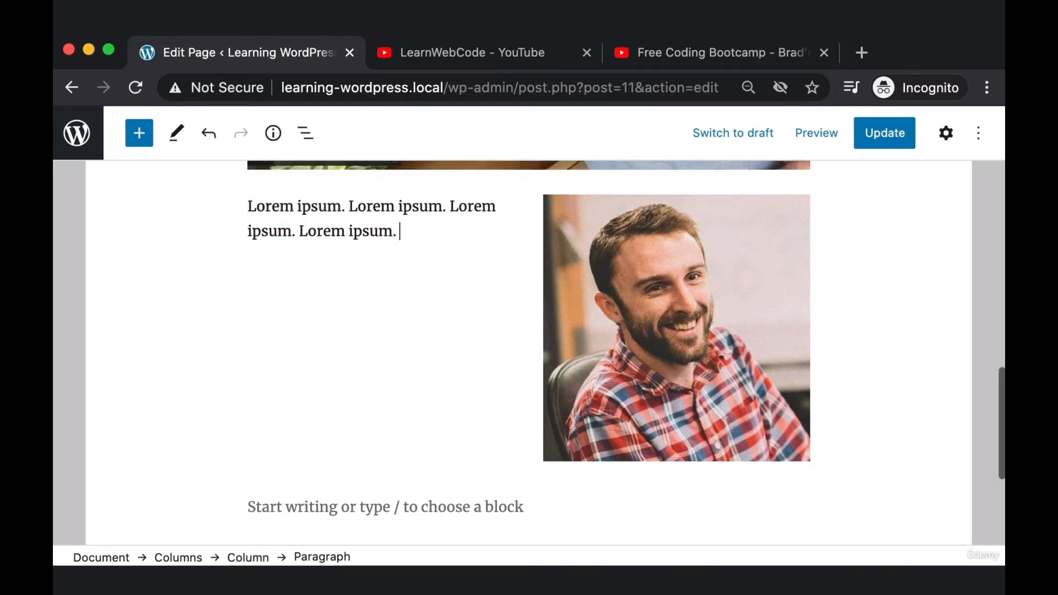
key(super+v)
key(super+v)
key(super+a)
key(super+c)
key(super+v)
key(super+v)
key(super+v)
key(super+v)
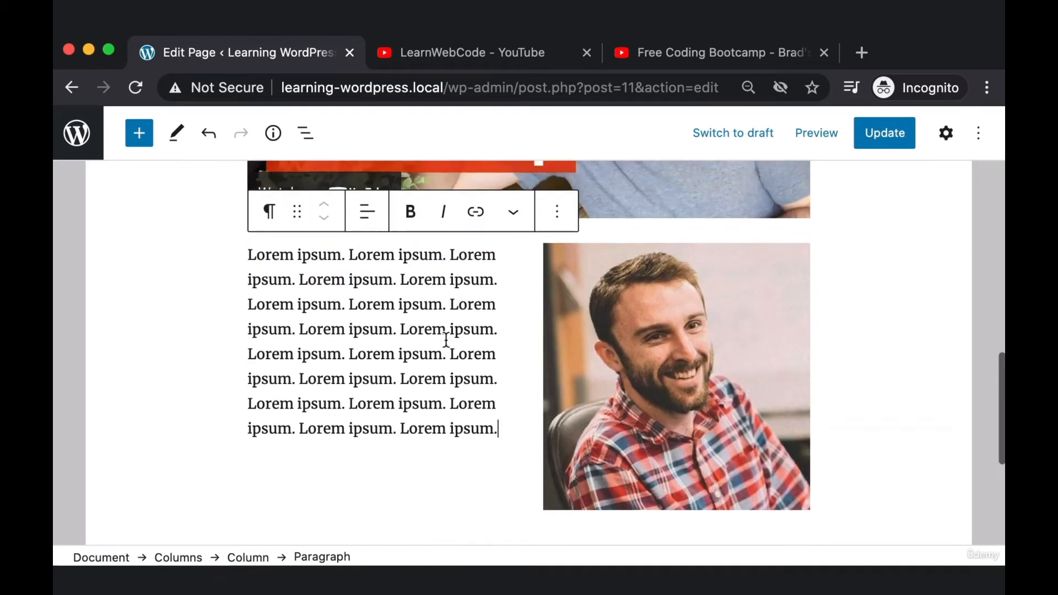
click(165, 339)
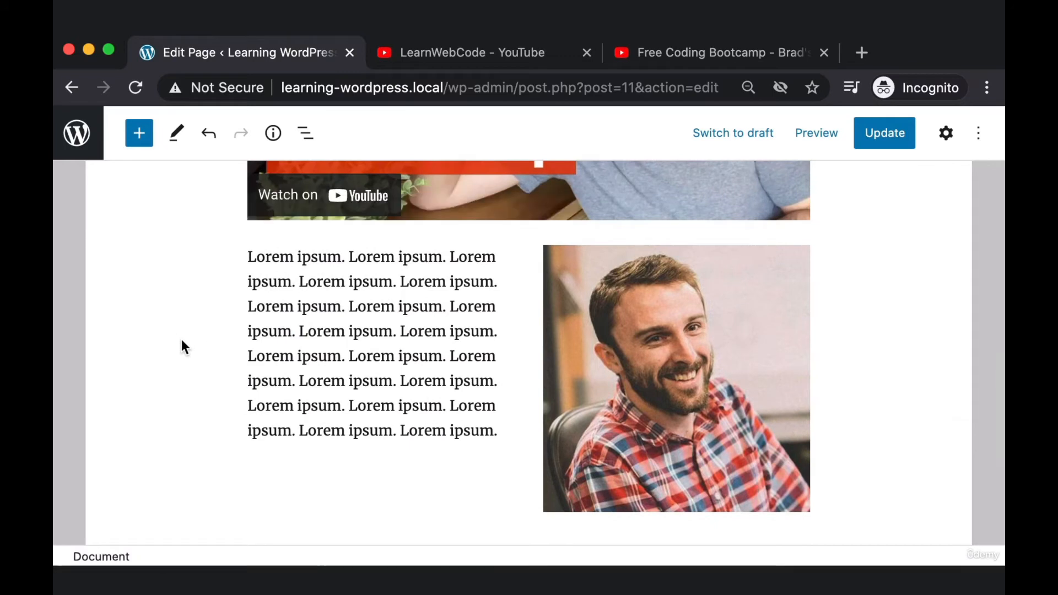
Update the page, open its published version and review the two-column section below the video.
click(886, 132)
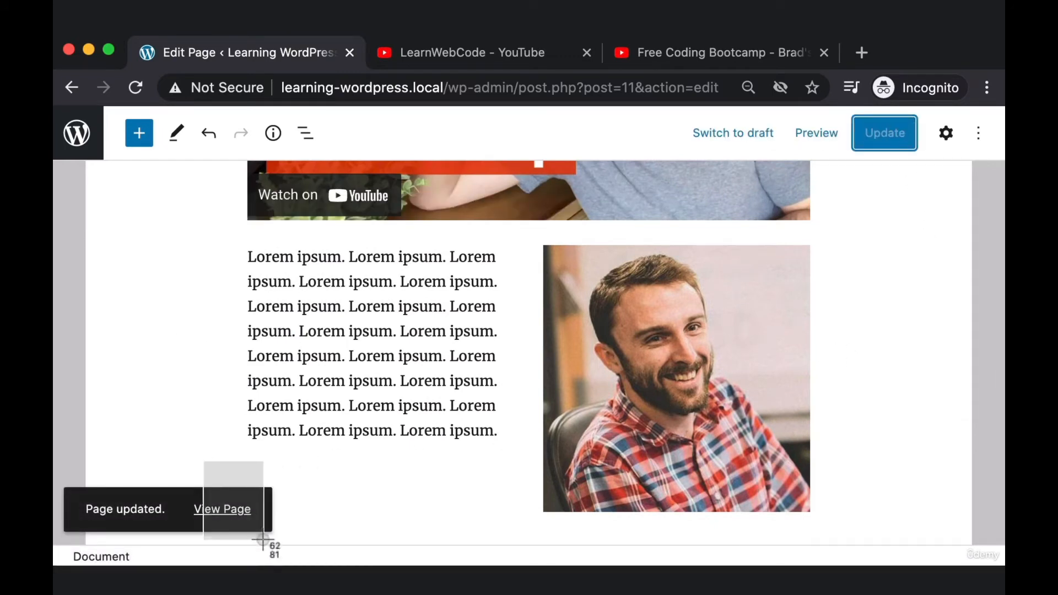
click(231, 515)
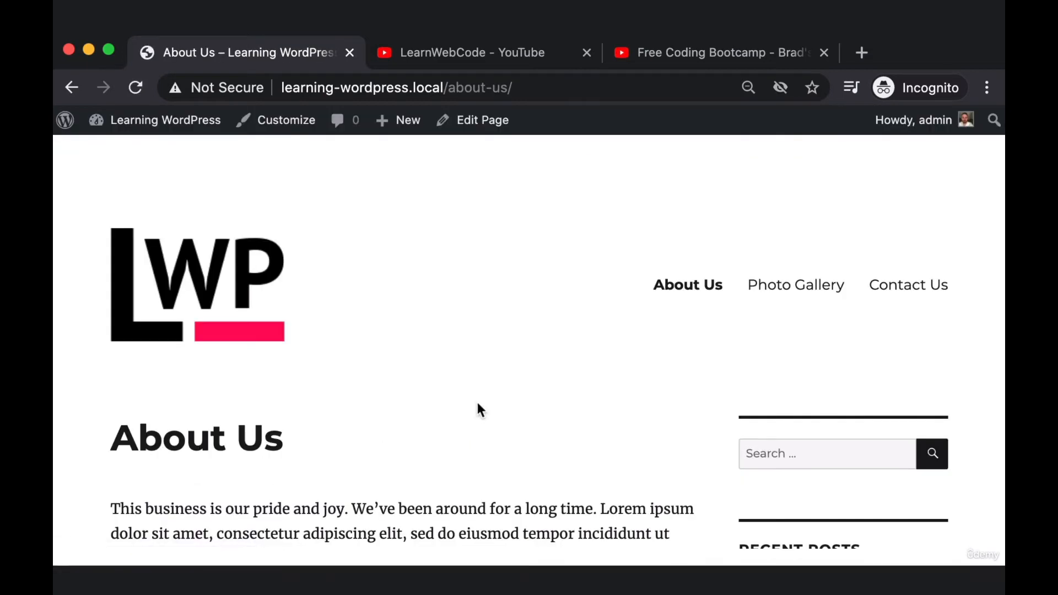
scroll(572, 381, down, 2)
scroll(573, 359, down, 8)
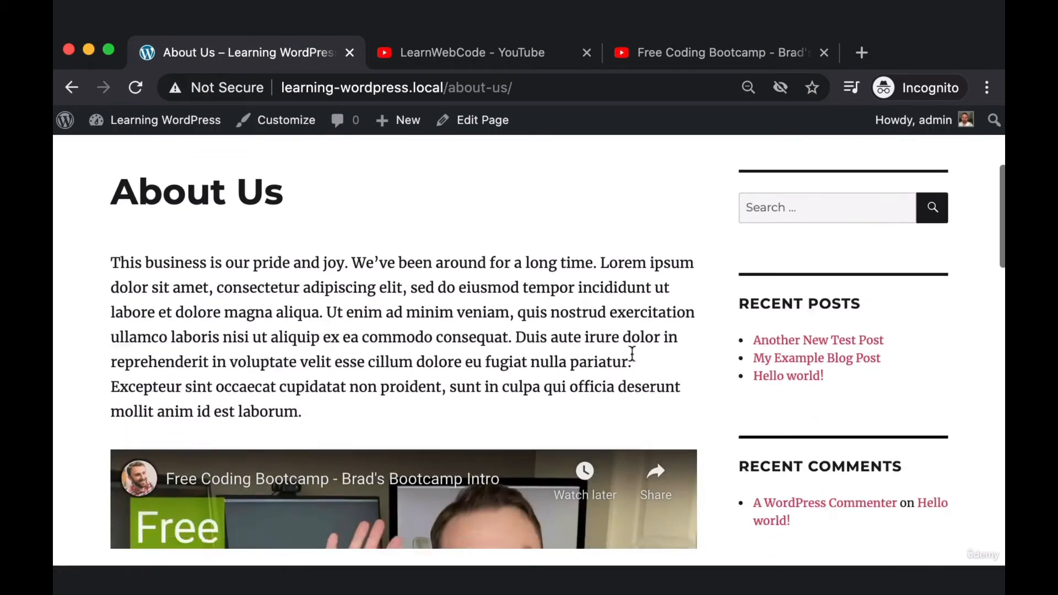
scroll(764, 416, down, 3)
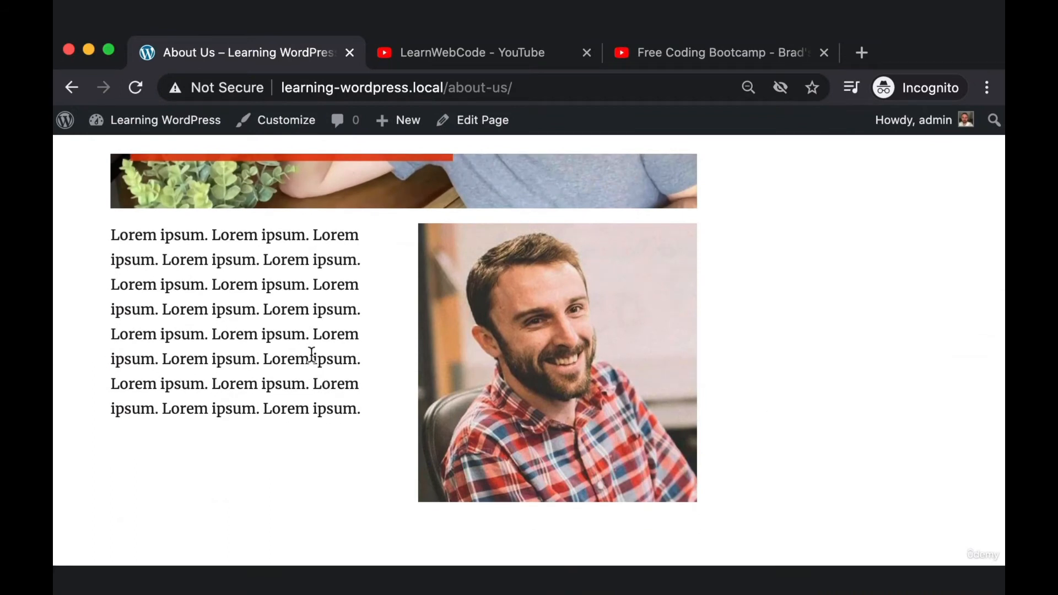
key(super+shift+4)
drag(130, 228, 368, 481)
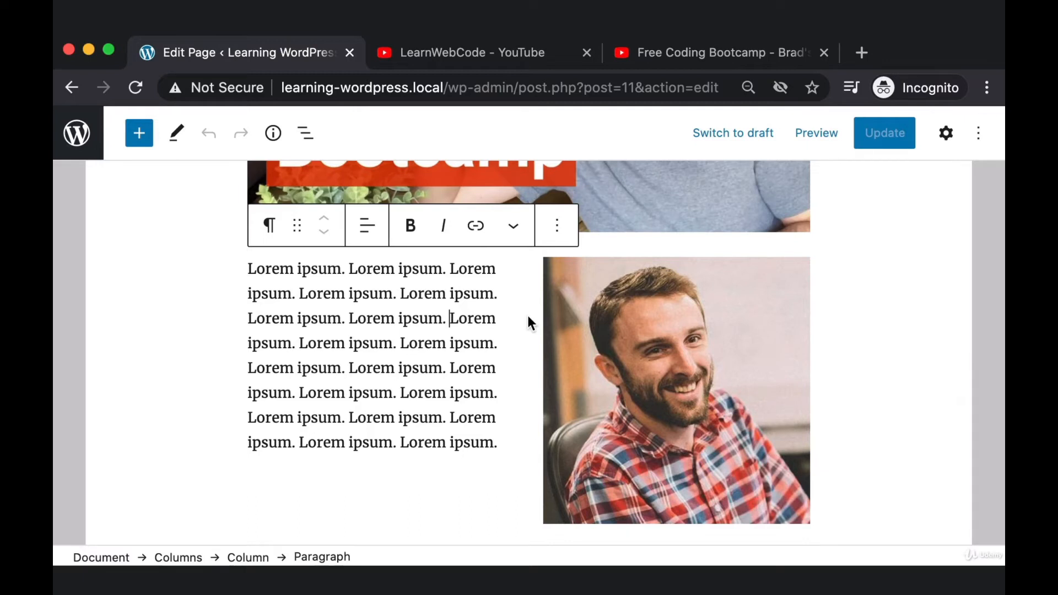
Delete the entire two-column block beneath the video and place the cursor in the empty paragraph there.
key(super+shift+4)
drag(523, 310, 537, 353)
click(532, 340)
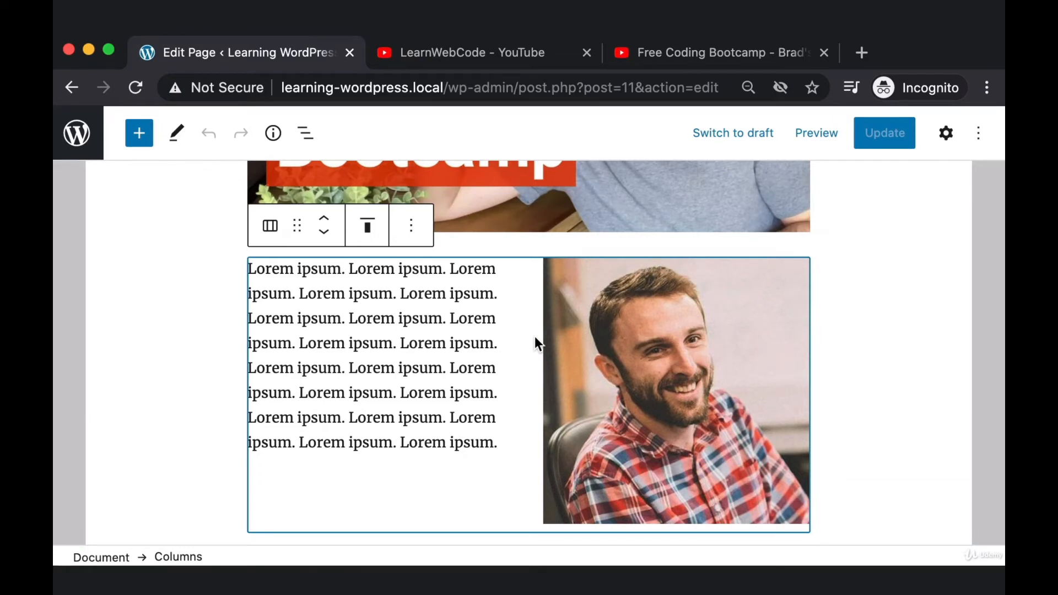
key(BackSpace)
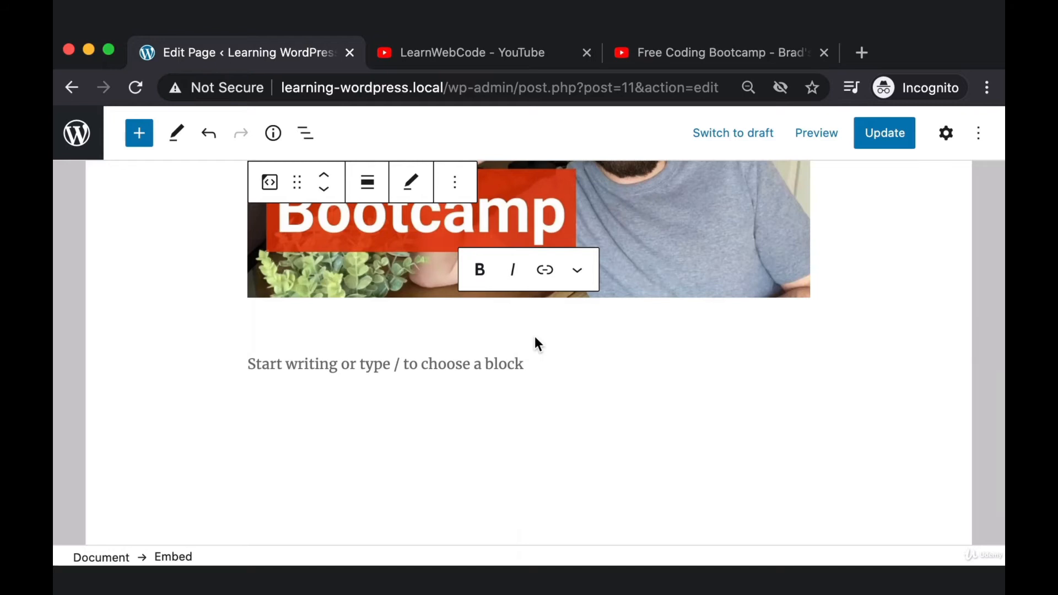
click(472, 350)
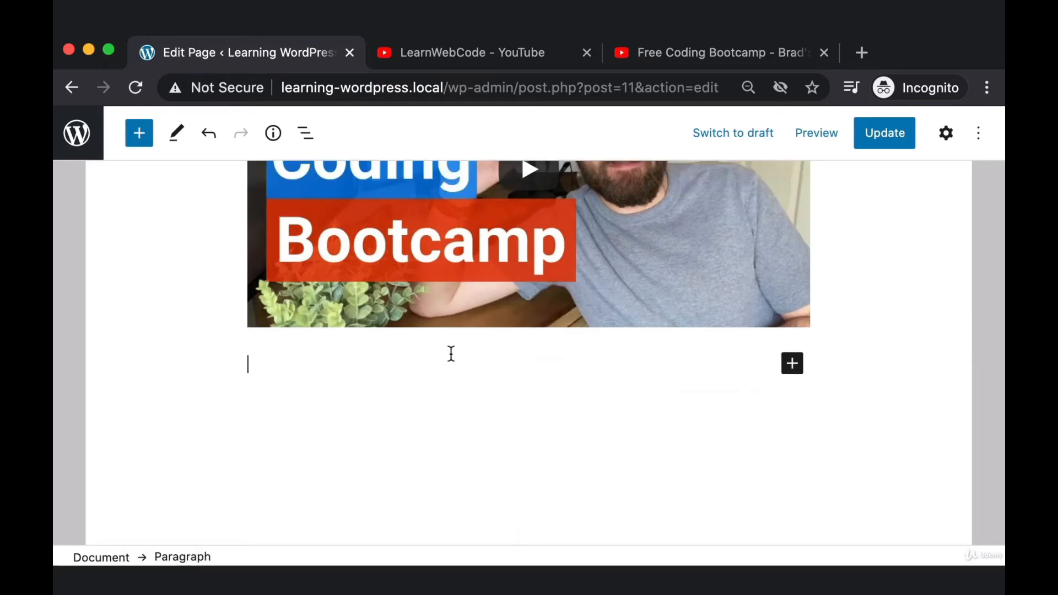
Search the block patterns for "columns".
key(super+shift+4)
drag(121, 164, 153, 120)
click(139, 134)
key(super+shift+4)
drag(54, 232, 142, 264)
key(super+shift+4)
drag(204, 225, 316, 266)
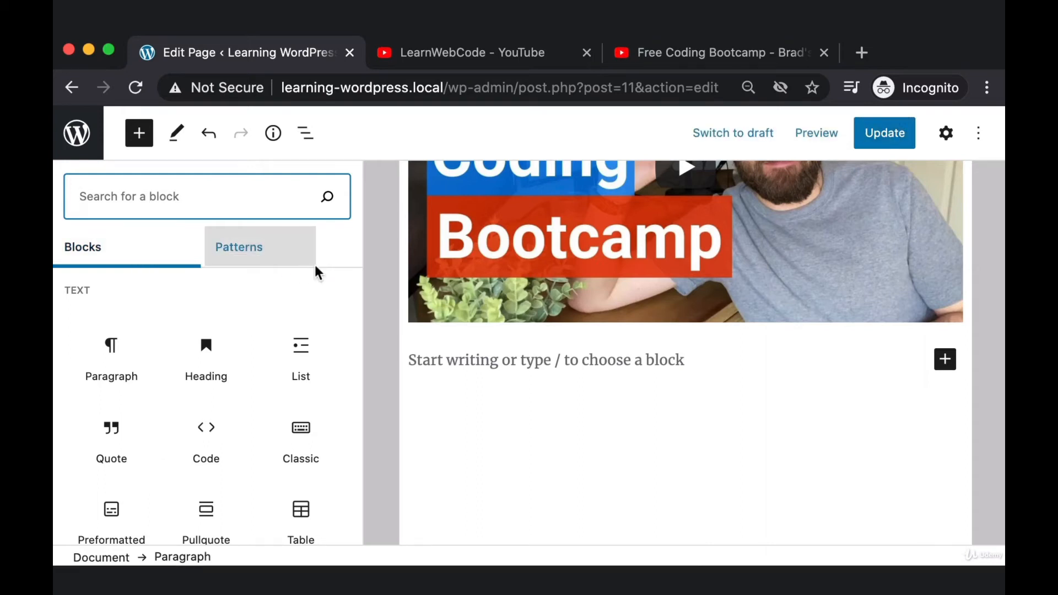
click(270, 236)
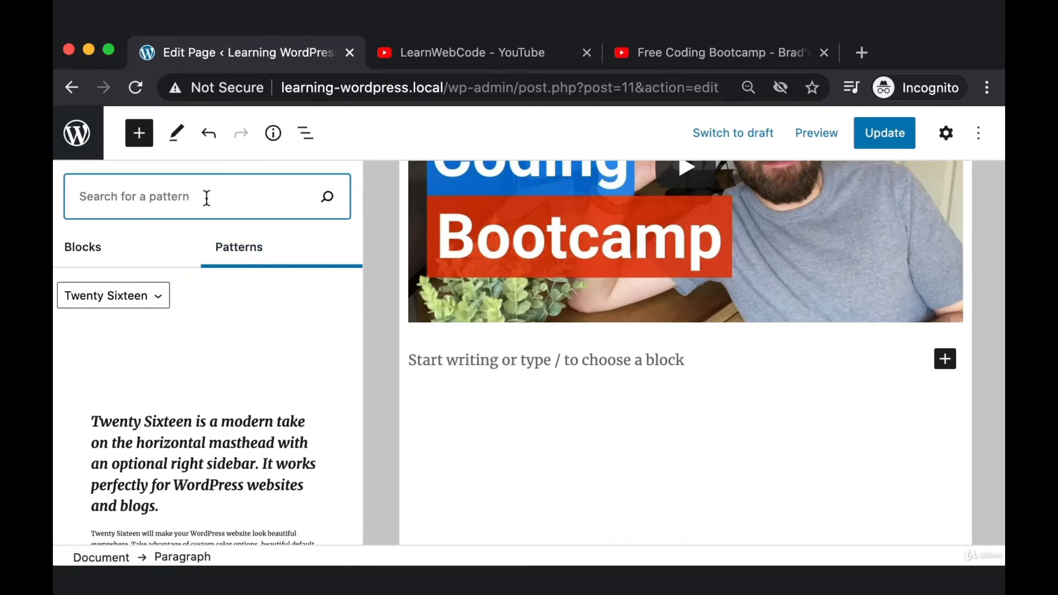
text(columns)
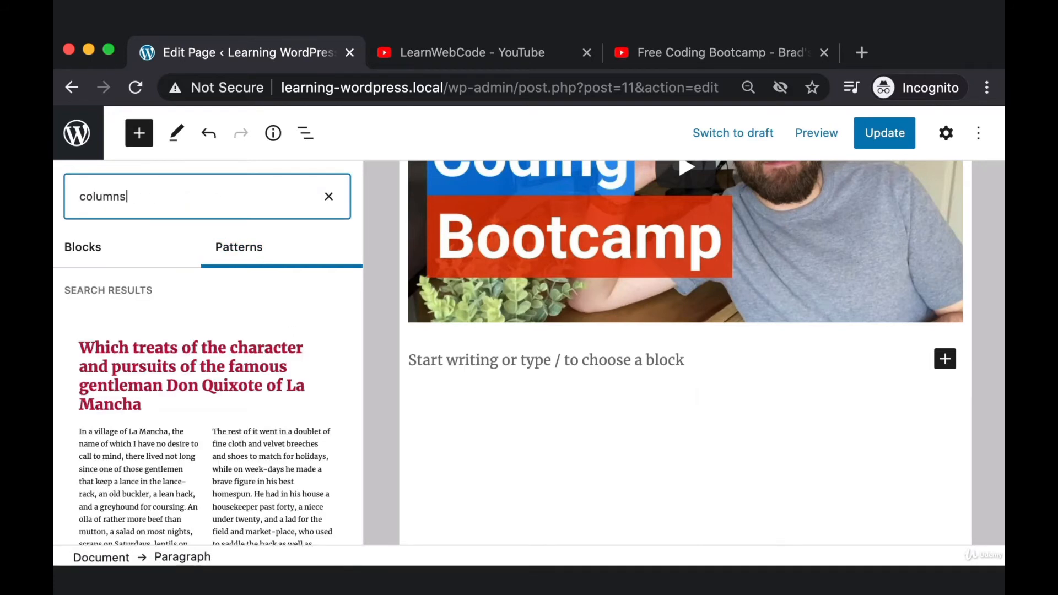
Insert the "Two columns of text with images" pattern below the video.
scroll(264, 380, down, 5)
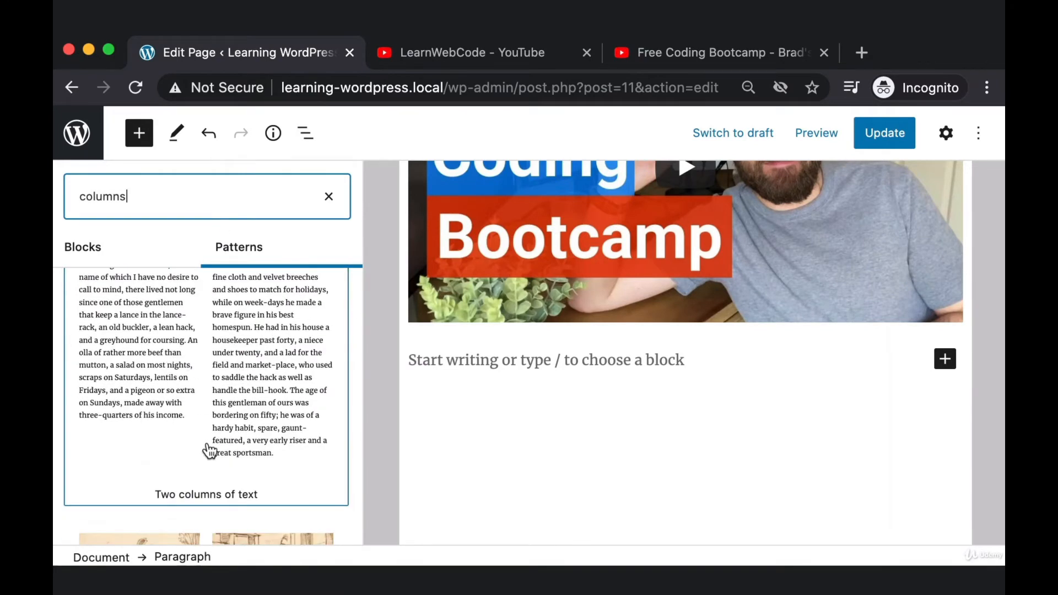
scroll(207, 444, down, 5)
scroll(204, 428, down, 5)
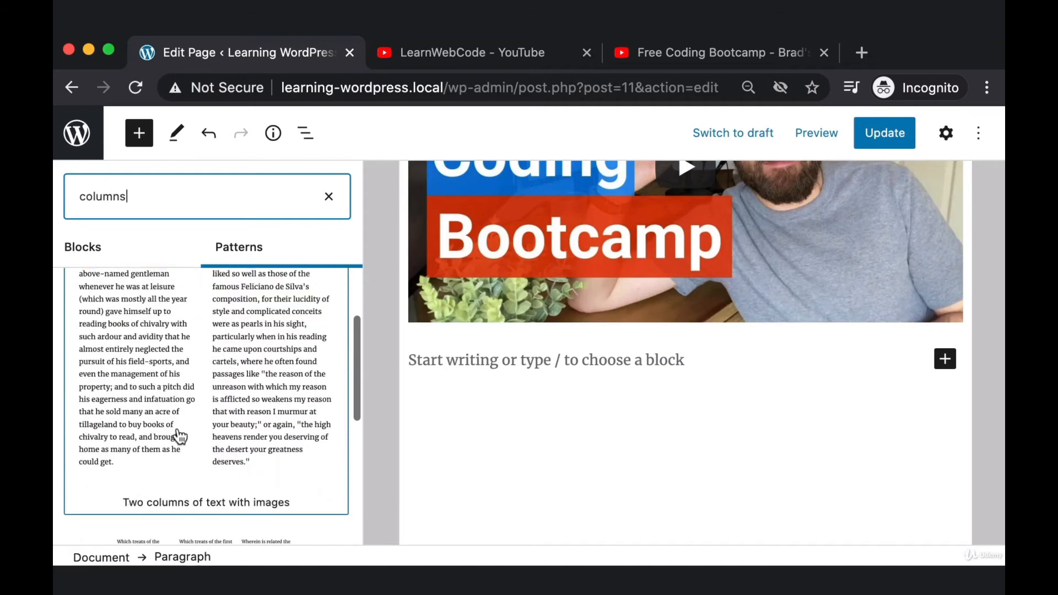
key(super+shift+4)
drag(248, 520, 295, 519)
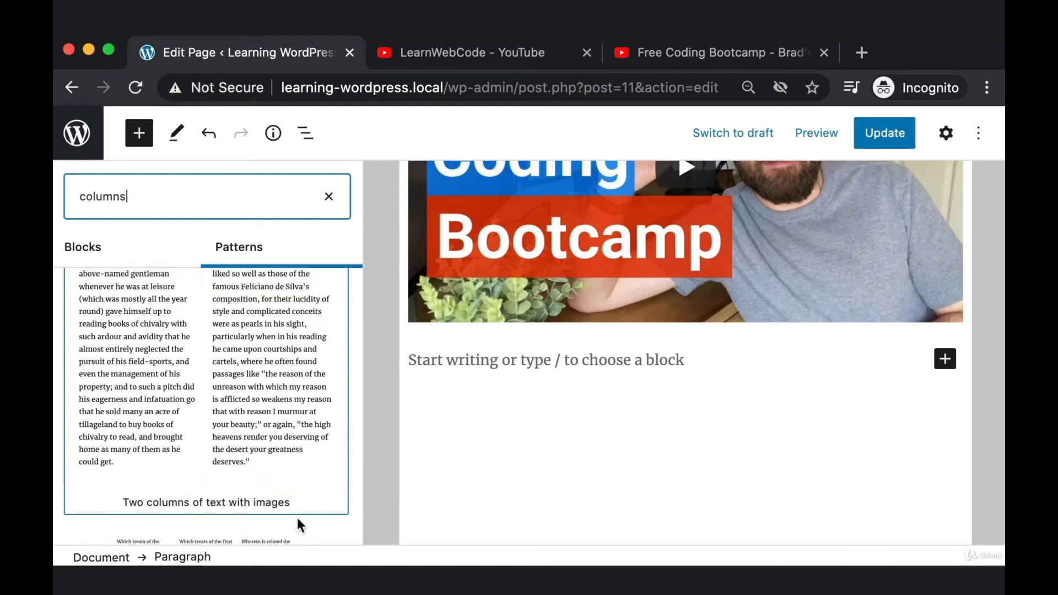
scroll(300, 468, down, 5)
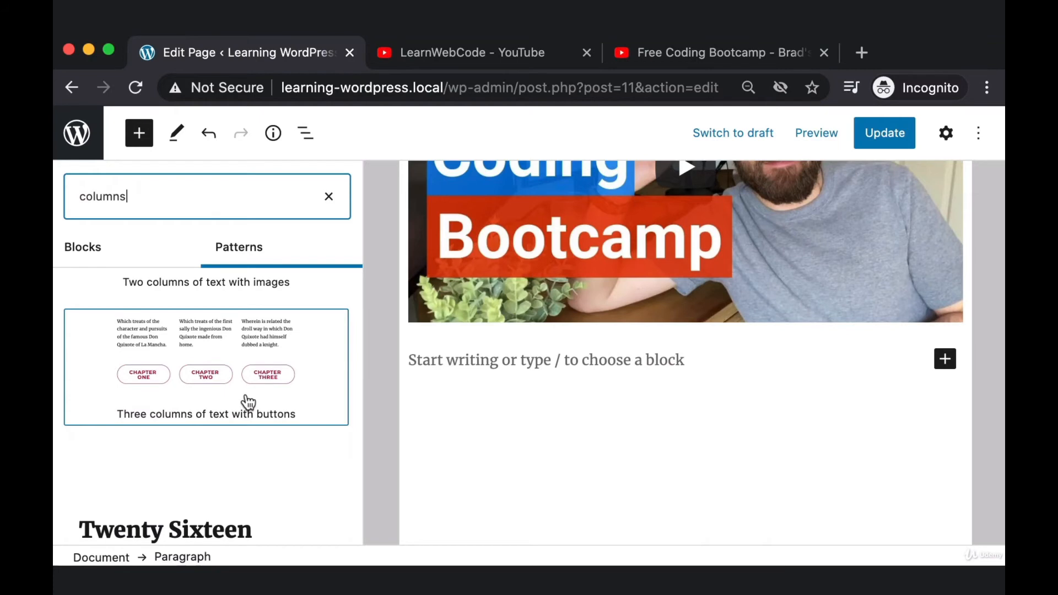
scroll(247, 402, up, 3)
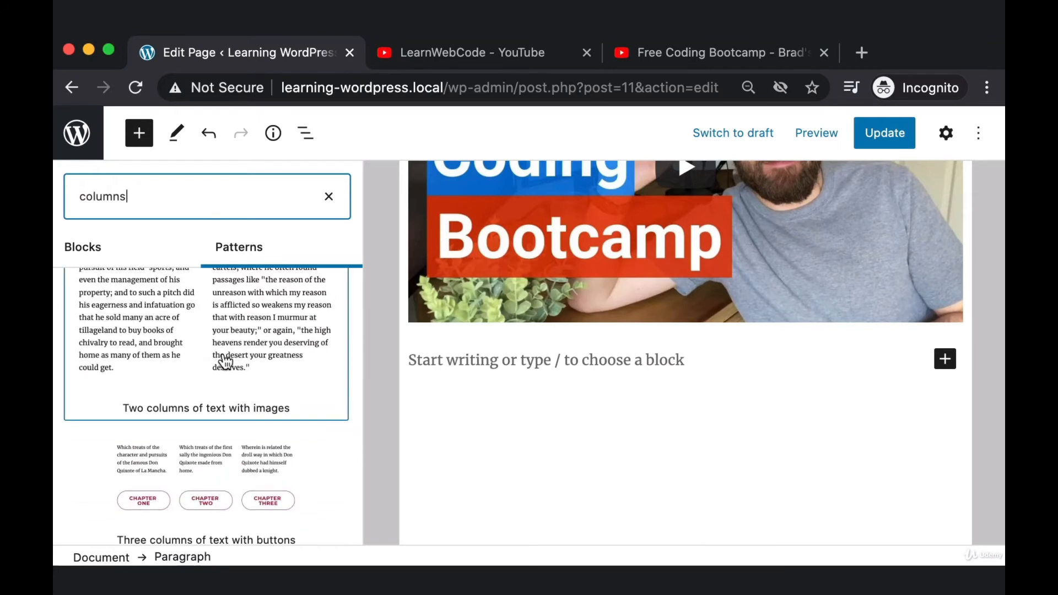
key(super+shift+4)
drag(115, 390, 316, 427)
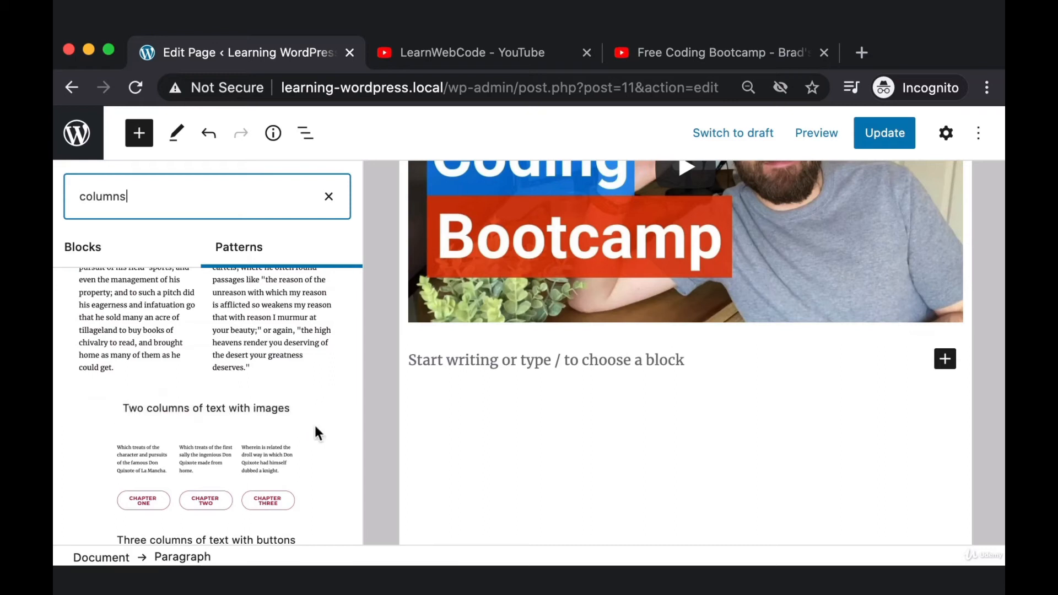
click(253, 341)
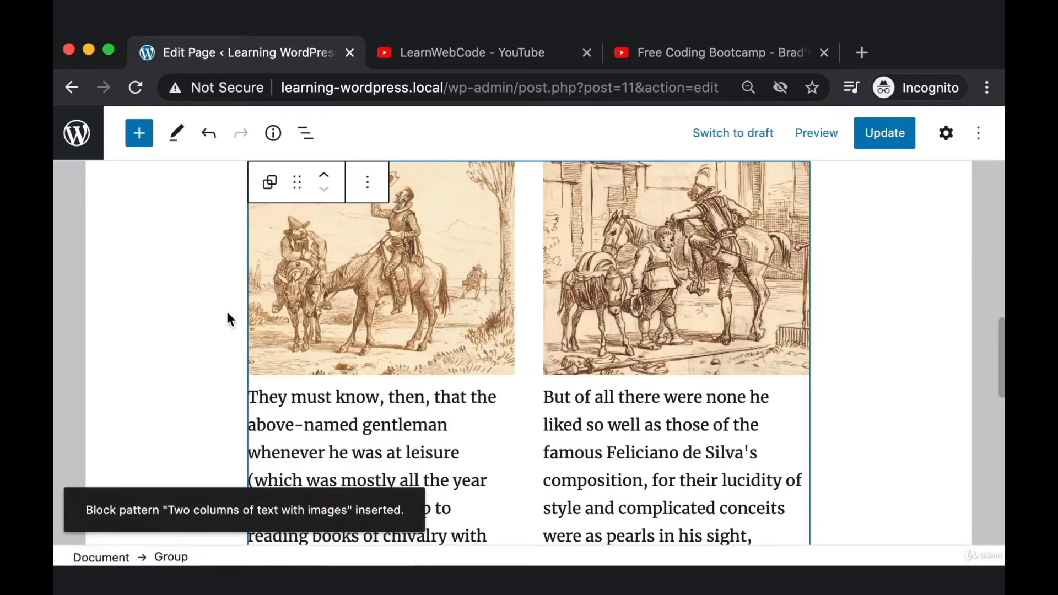
Delete the image above the text in the inserted pattern's first column.
scroll(196, 306, up, 4)
scroll(194, 319, down, 4)
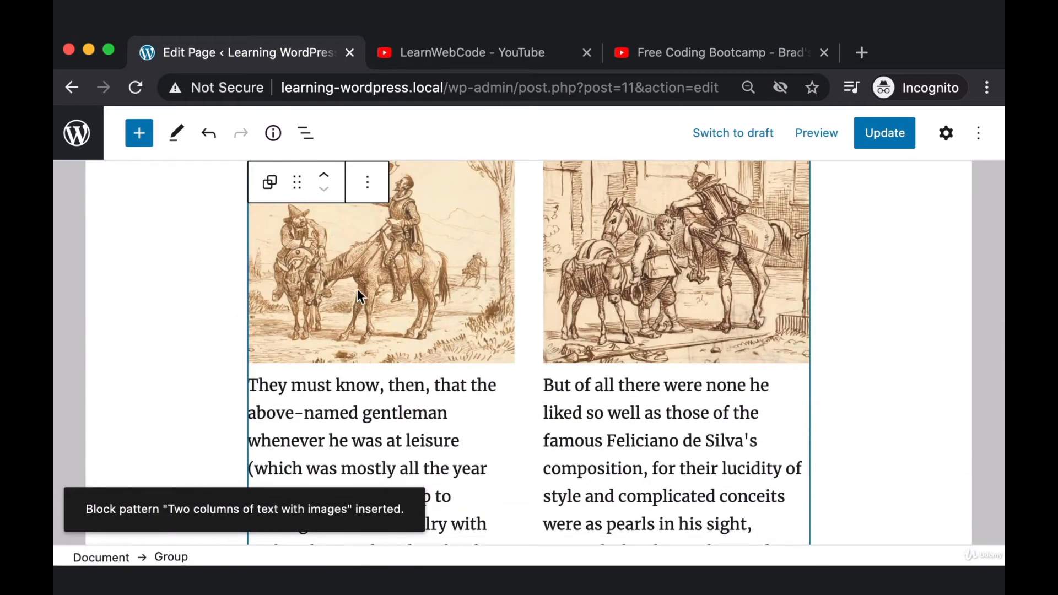
click(382, 262)
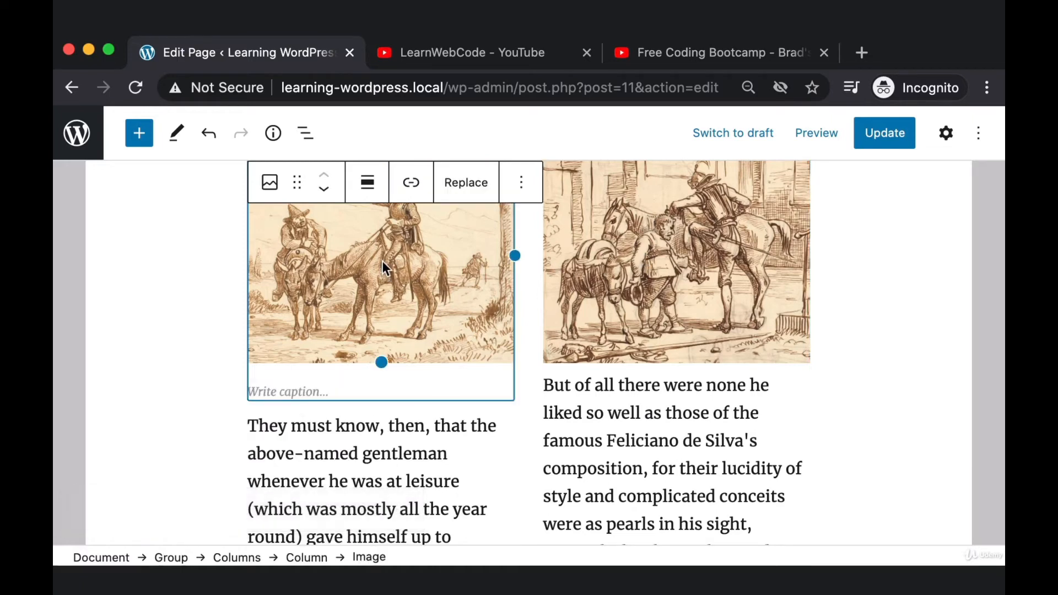
key(BackSpace)
scroll(382, 260, up, 2)
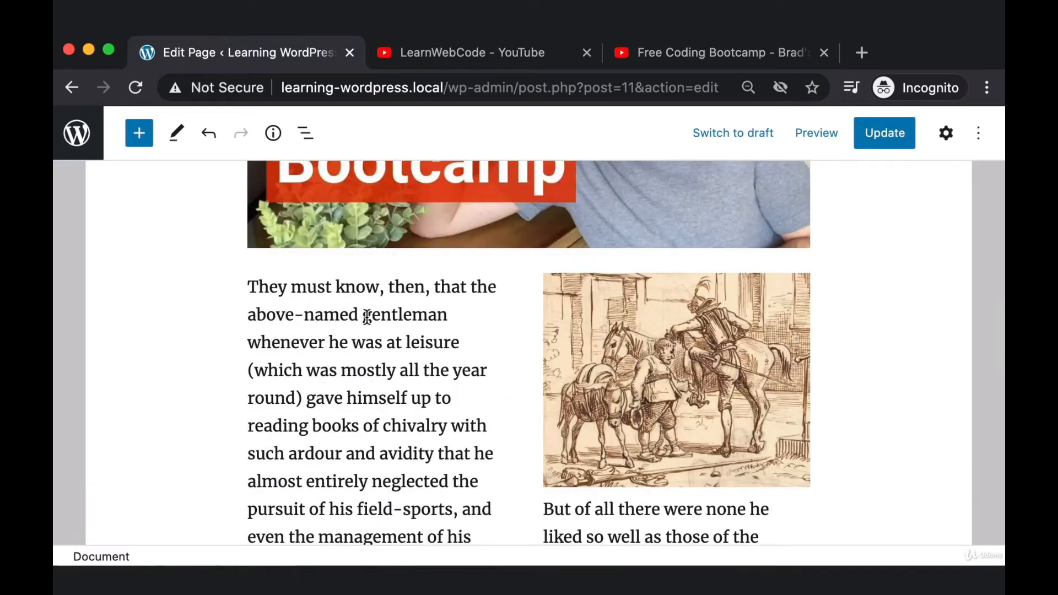
Show the block settings for the first column's paragraph and set its font size to Default.
click(397, 311)
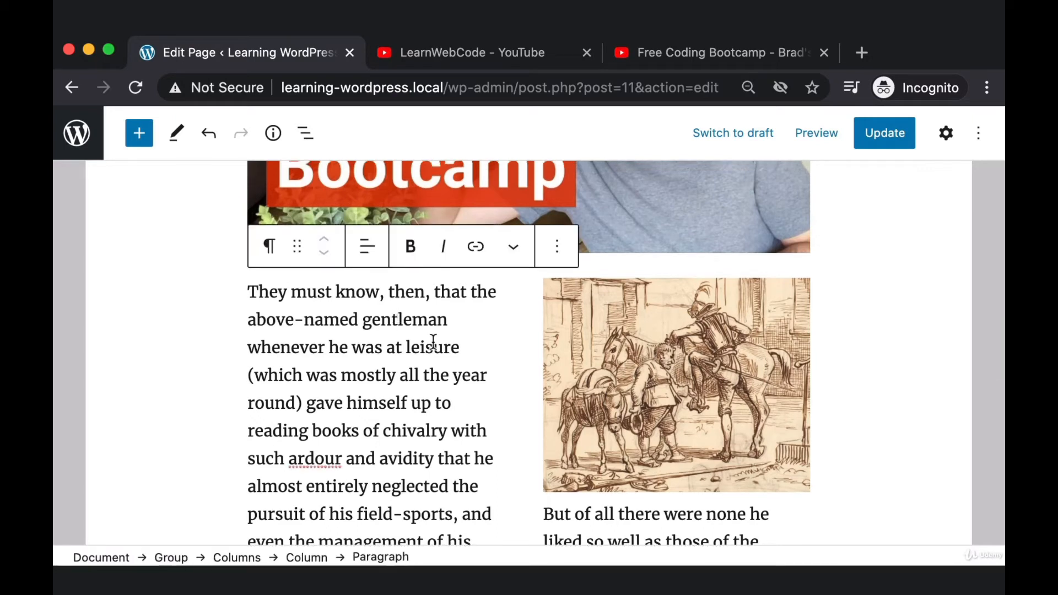
key(super+shift+4)
drag(831, 169, 996, 541)
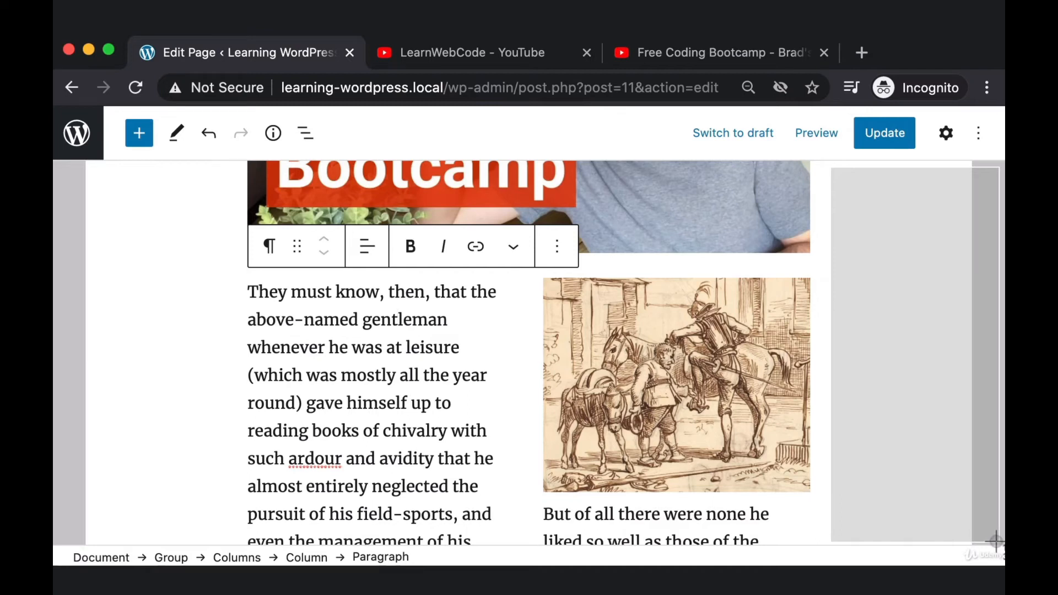
key(Escape)
key(super+shift+4)
drag(936, 159, 965, 107)
click(947, 134)
key(super+shift+4)
drag(166, 301, 325, 481)
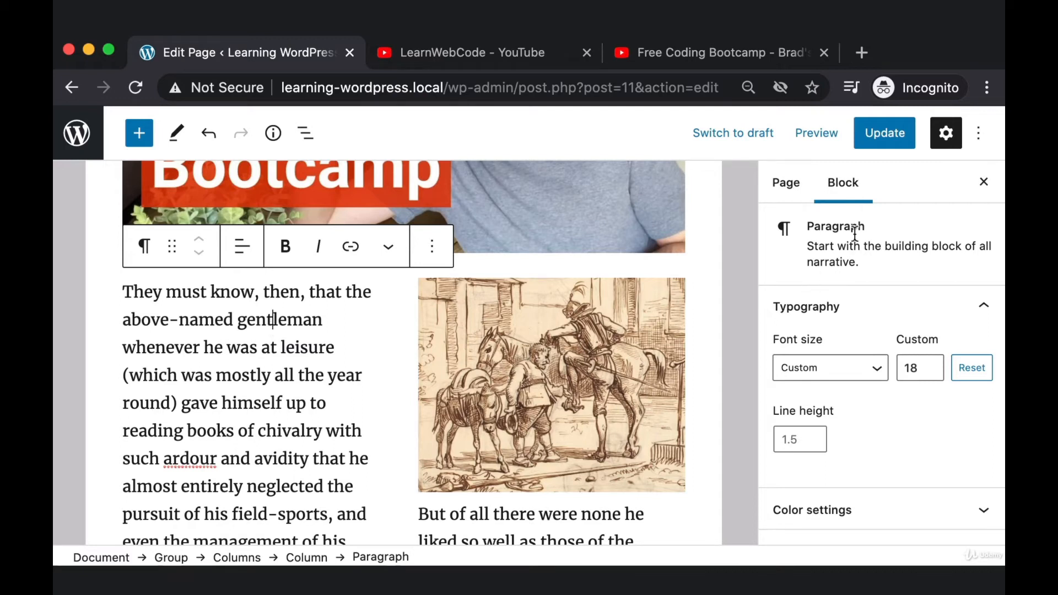
key(super+shift+4)
drag(828, 163, 868, 234)
scroll(868, 234, down, 2)
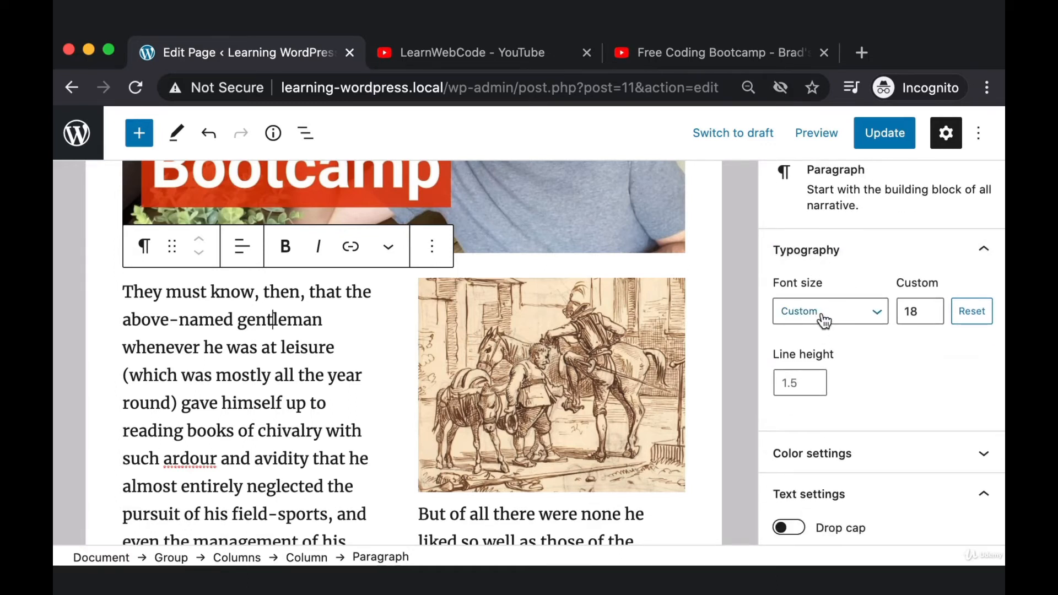
click(853, 316)
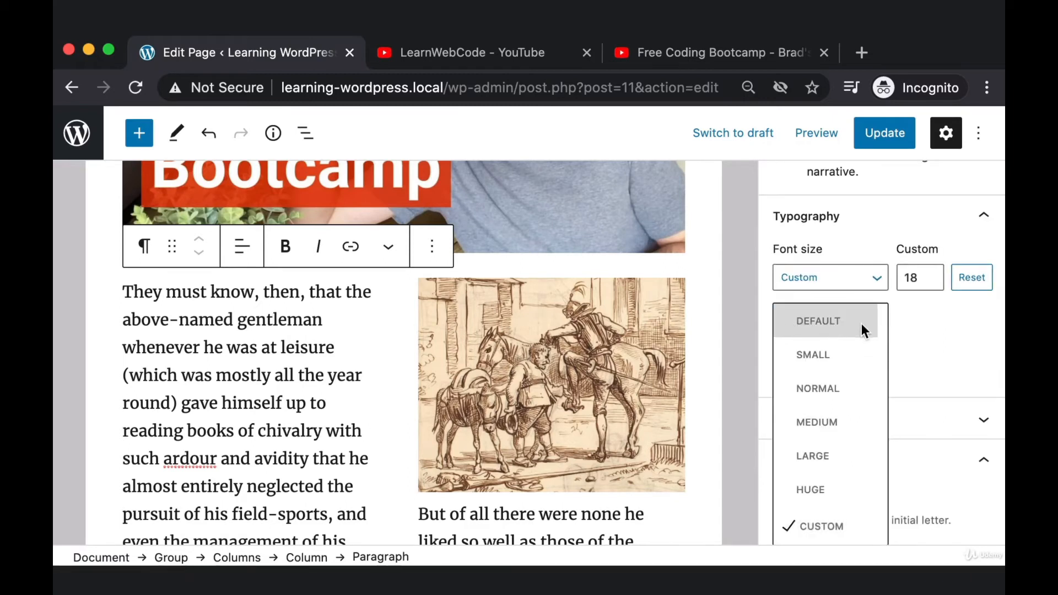
click(841, 320)
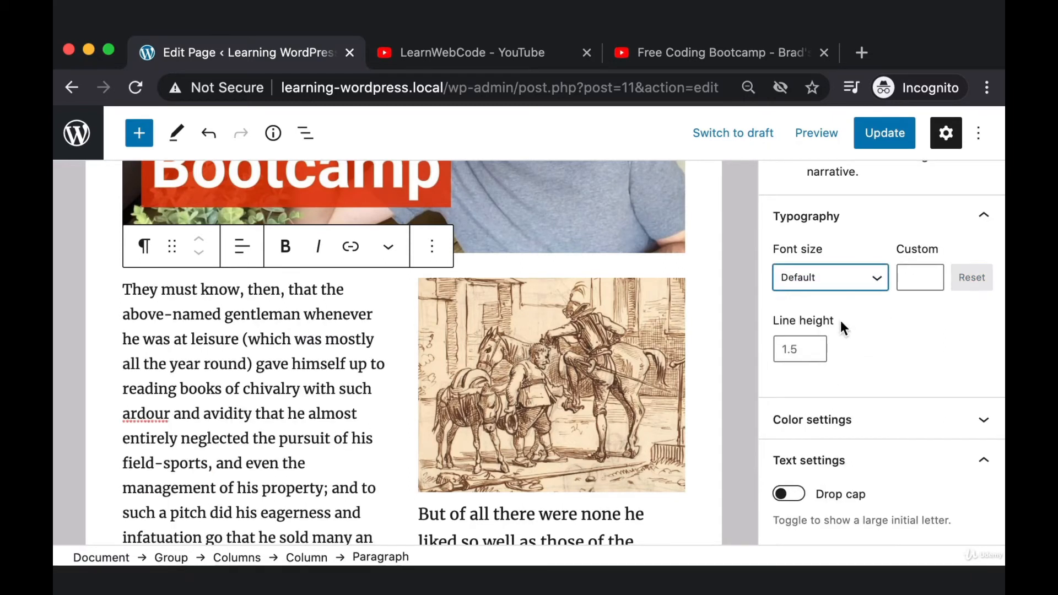
drag(173, 314, 260, 397)
click(260, 393)
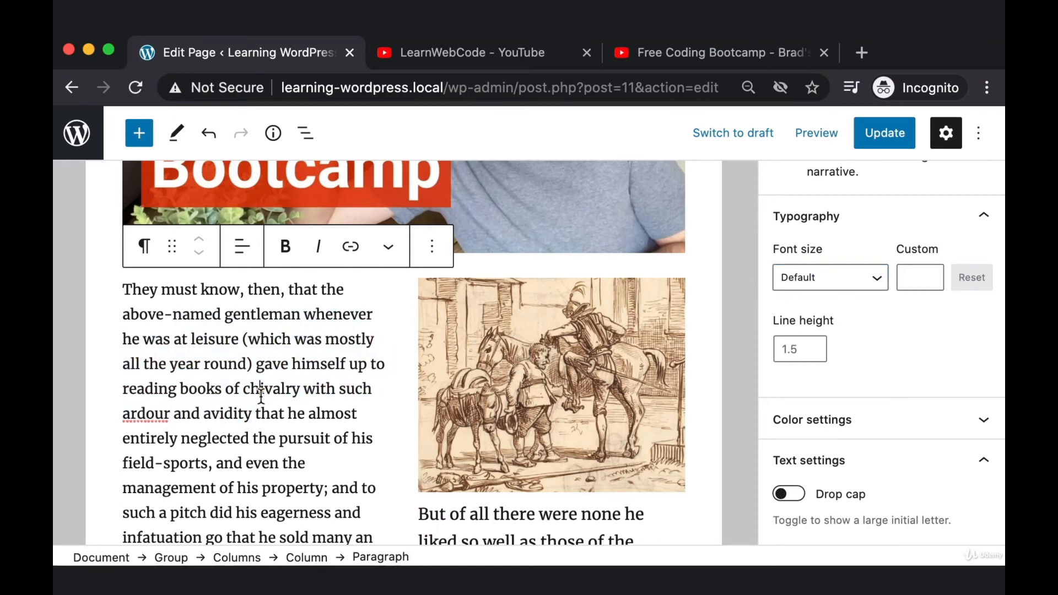
Delete the whole paragraph beneath the second column's image, leaving only the image in that column.
scroll(262, 389, down, 1)
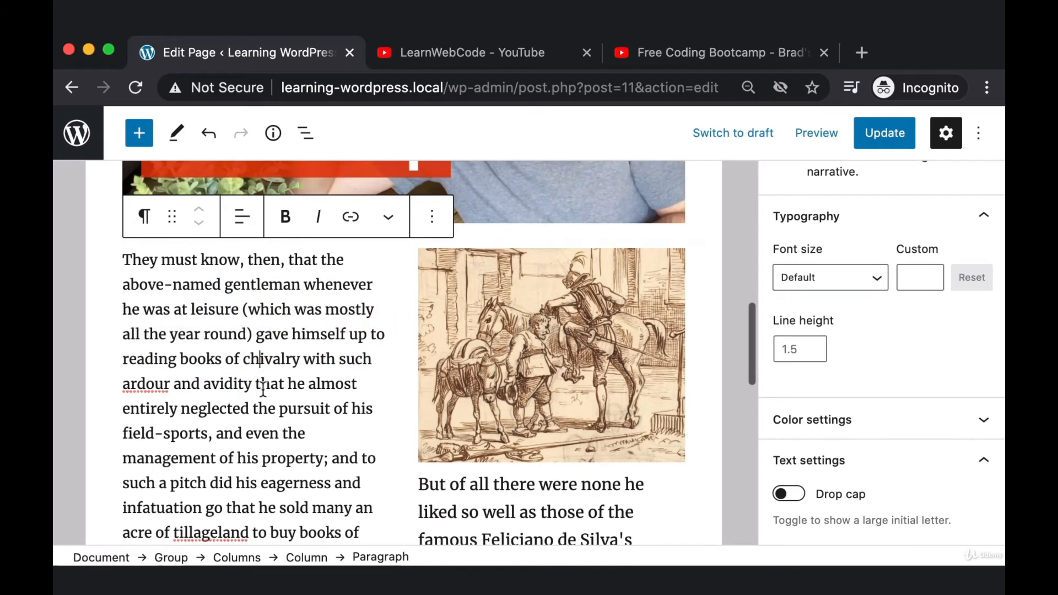
scroll(602, 341, down, 5)
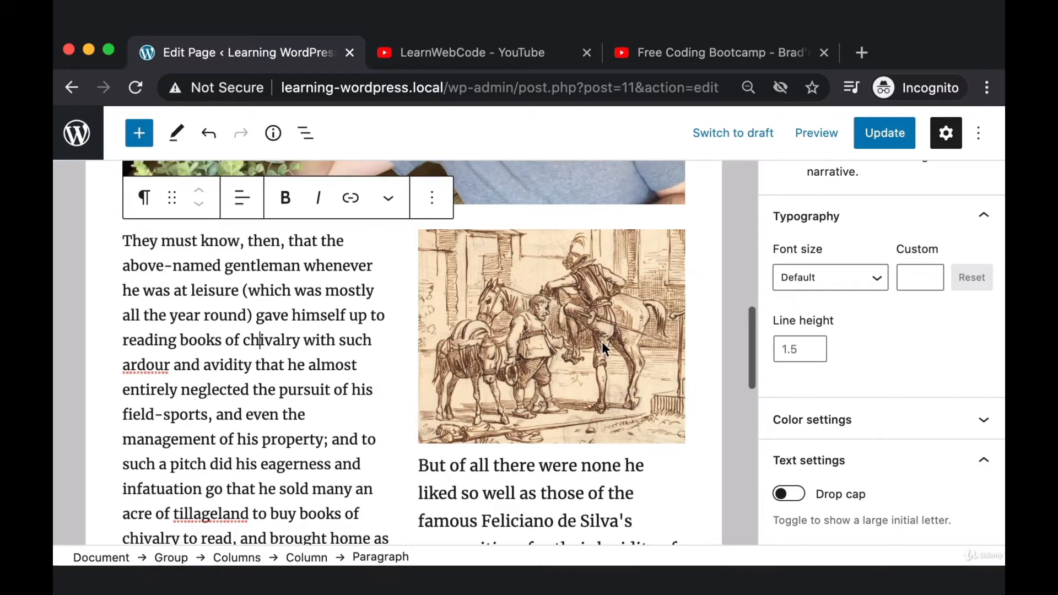
drag(469, 343, 595, 455)
key(BackSpace)
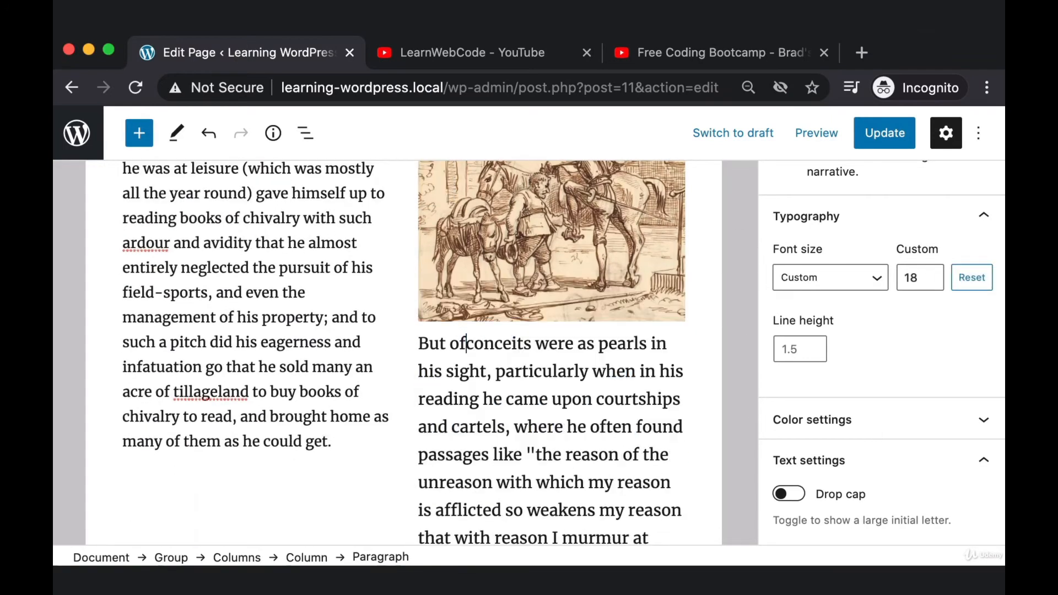
drag(611, 506, 460, 347)
key(BackSpace)
scroll(481, 364, up, 5)
scroll(481, 364, down, 5)
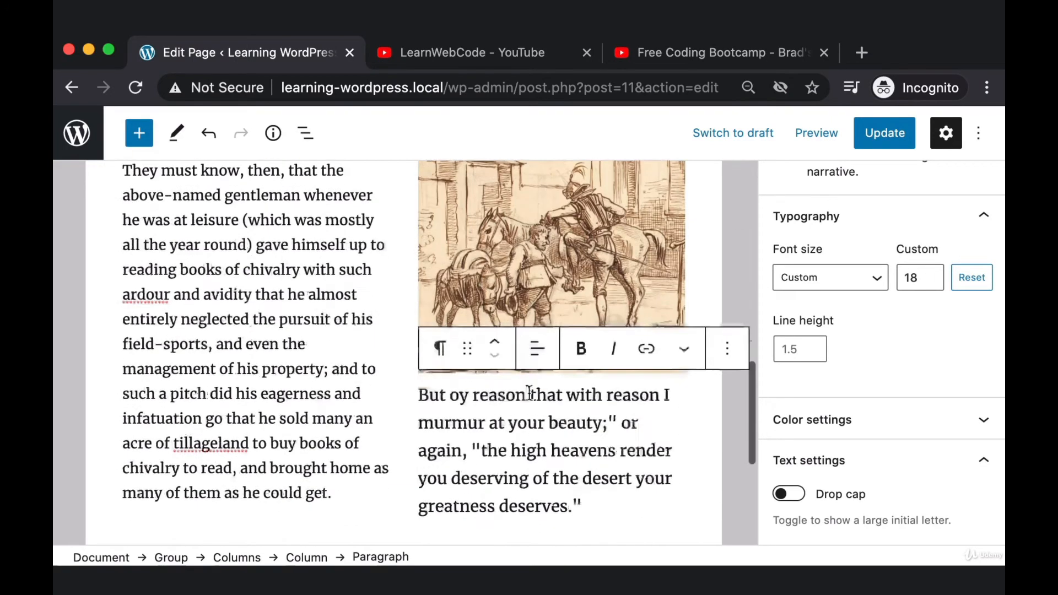
drag(583, 460, 421, 355)
key(BackSpace)
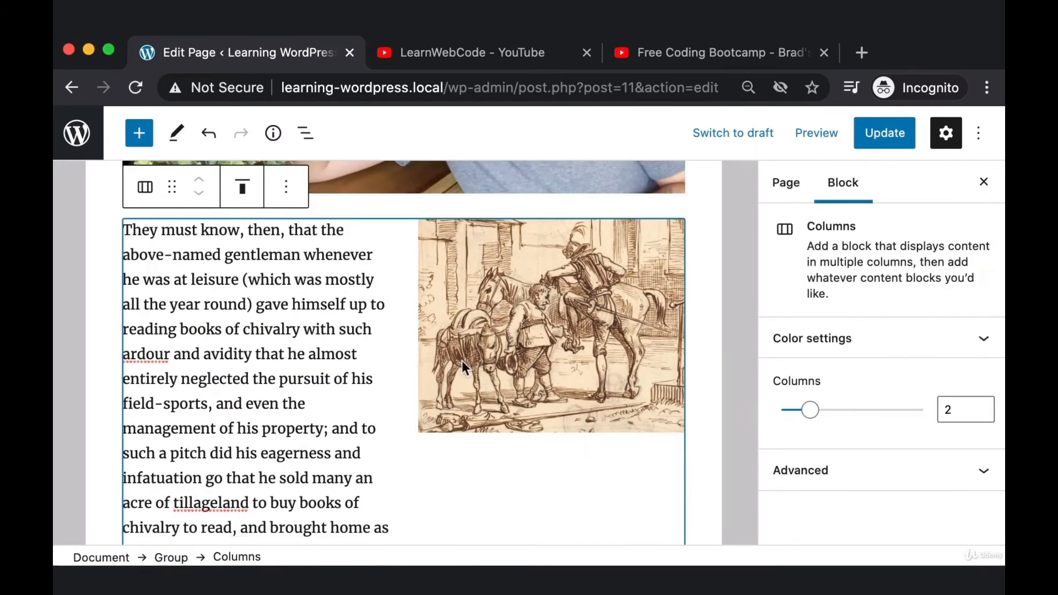
Replace the second column's image with me-photo.jpg from the Media Library, and select the first column's paragraph.
click(478, 335)
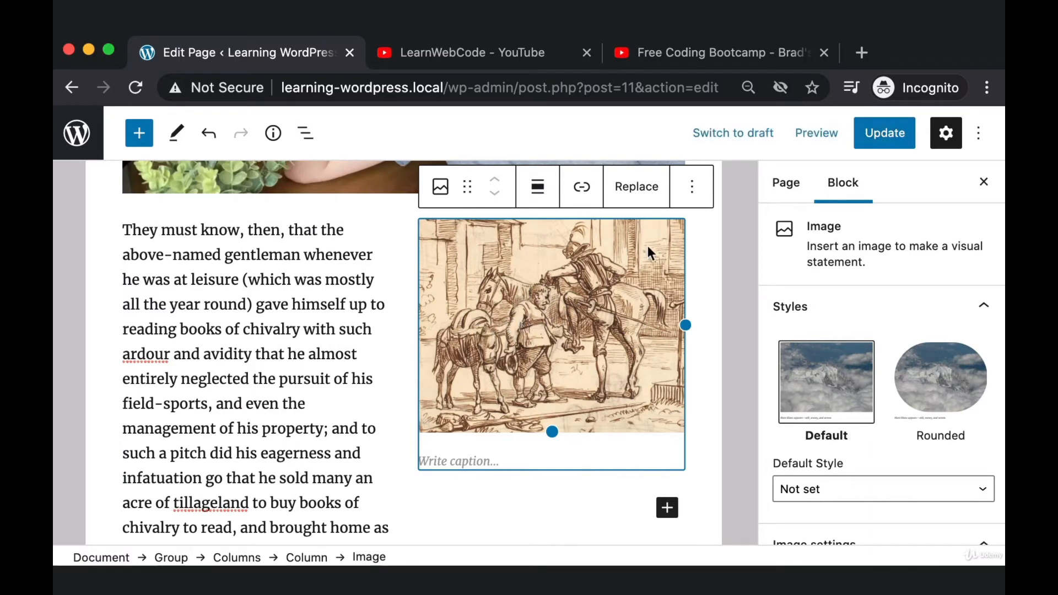
click(639, 190)
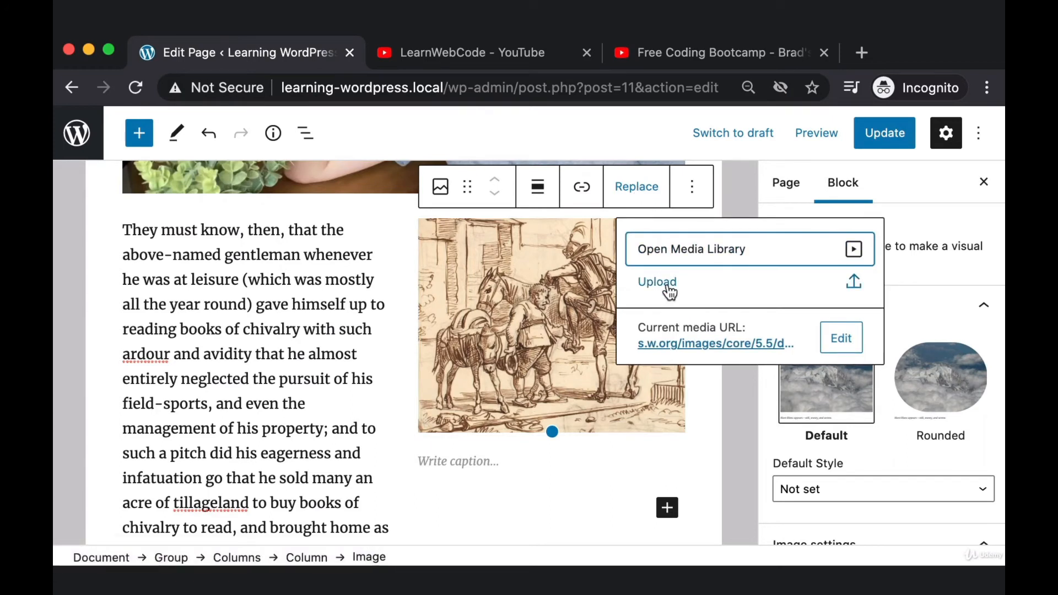
click(666, 256)
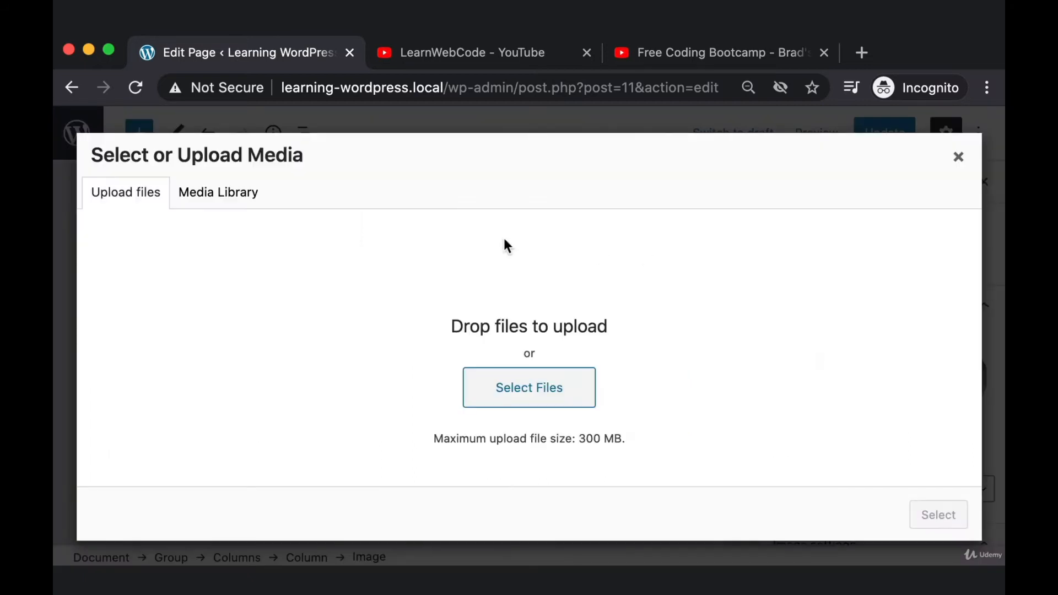
key(super+shift+4)
drag(181, 175, 286, 222)
click(236, 199)
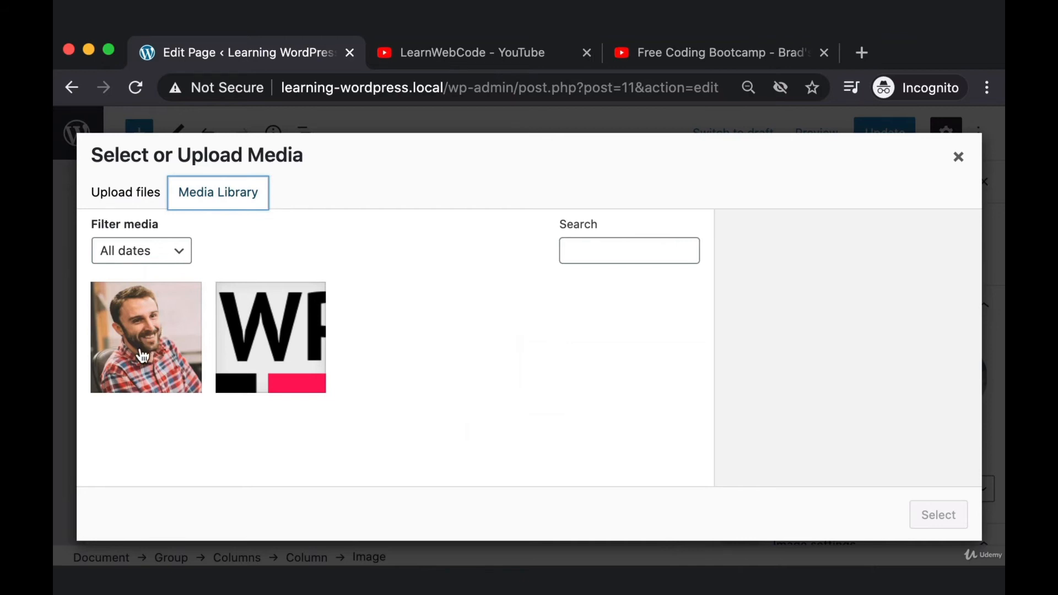
click(143, 357)
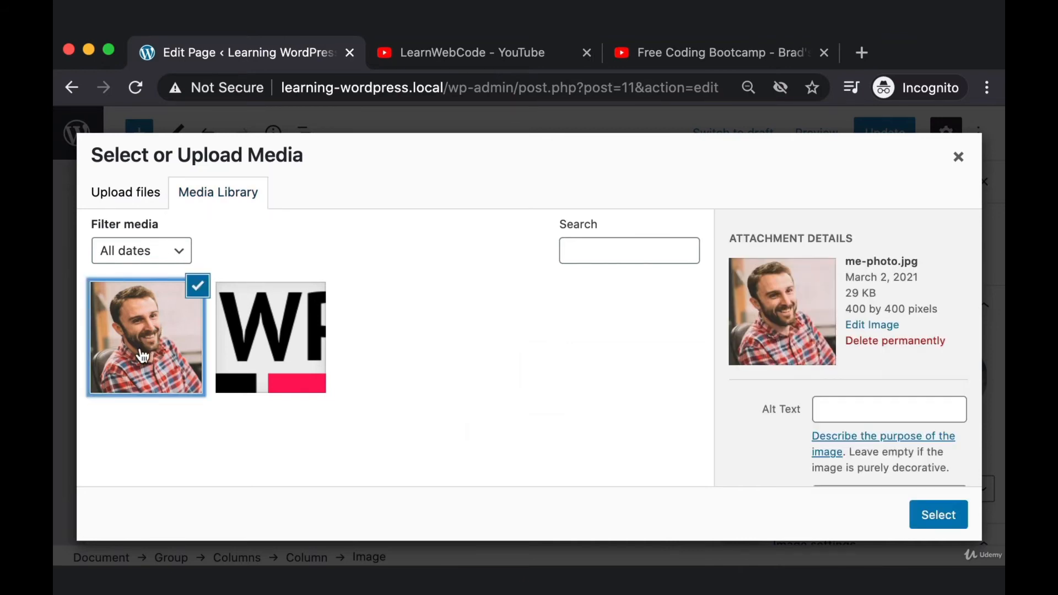
click(931, 514)
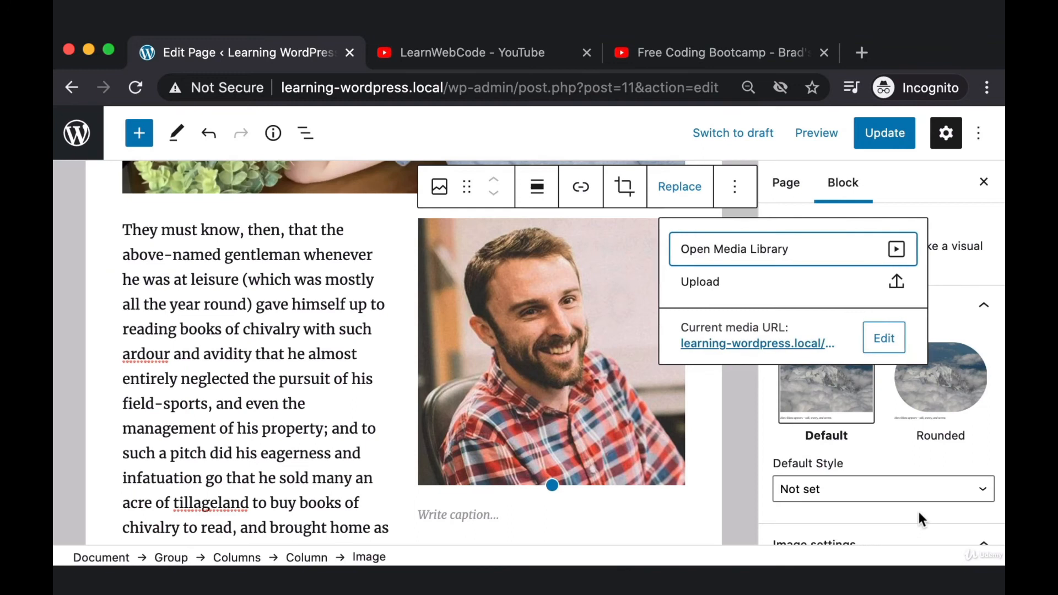
click(320, 331)
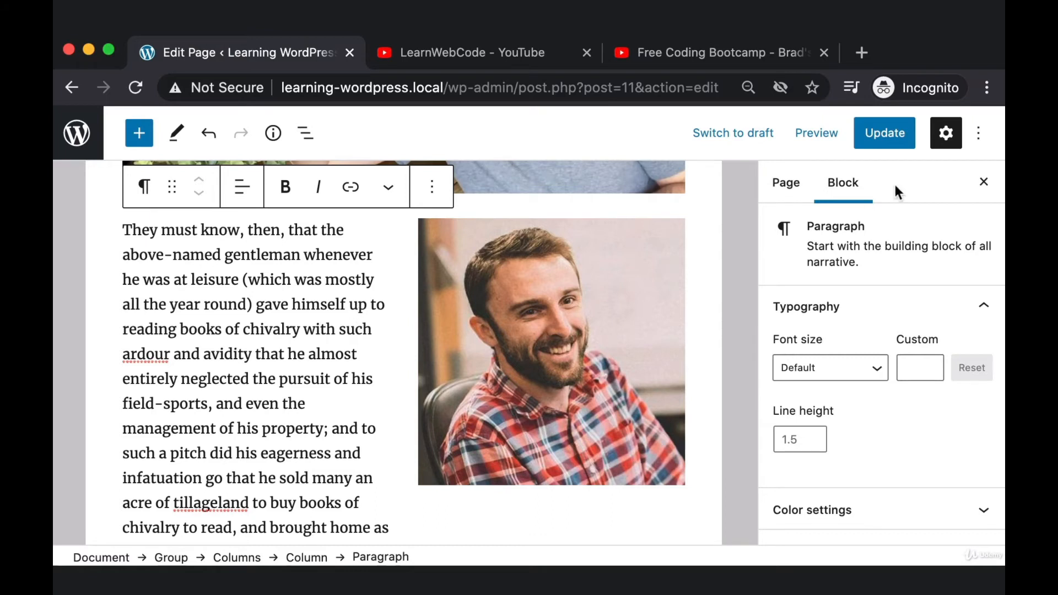
Update the About Us page and view it live to check the gap between the video and the two columns.
click(890, 134)
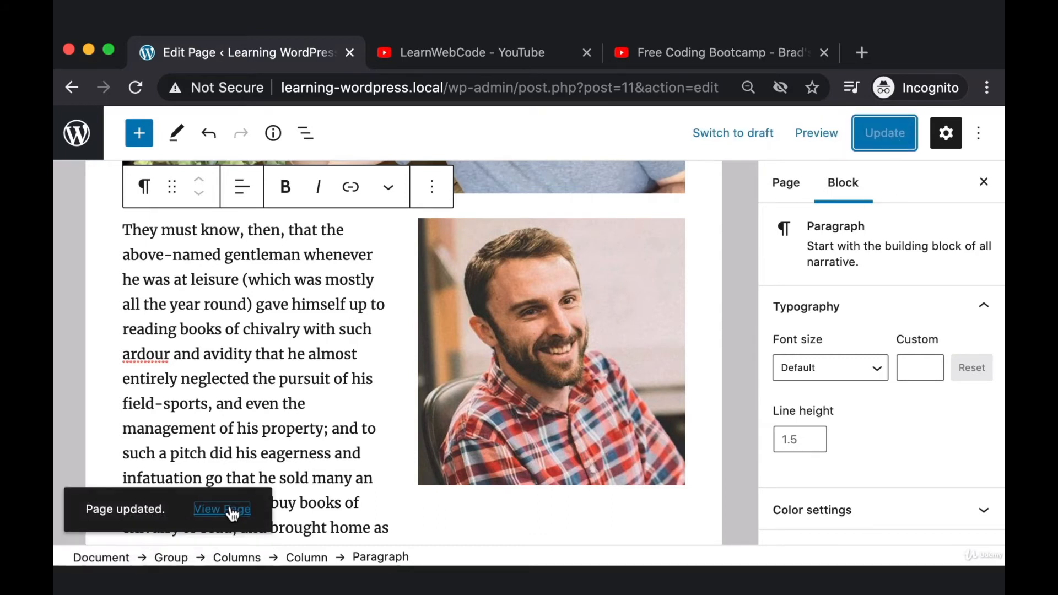
click(202, 508)
scroll(472, 366, down, 15)
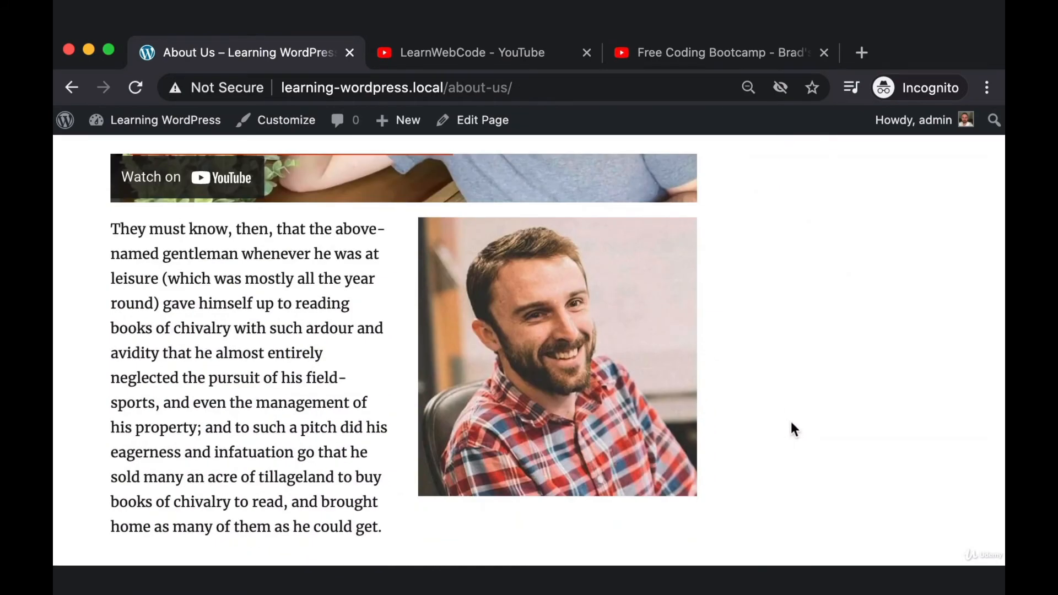
scroll(804, 427, up, 3)
key(super+shift+4)
drag(719, 309, 96, 327)
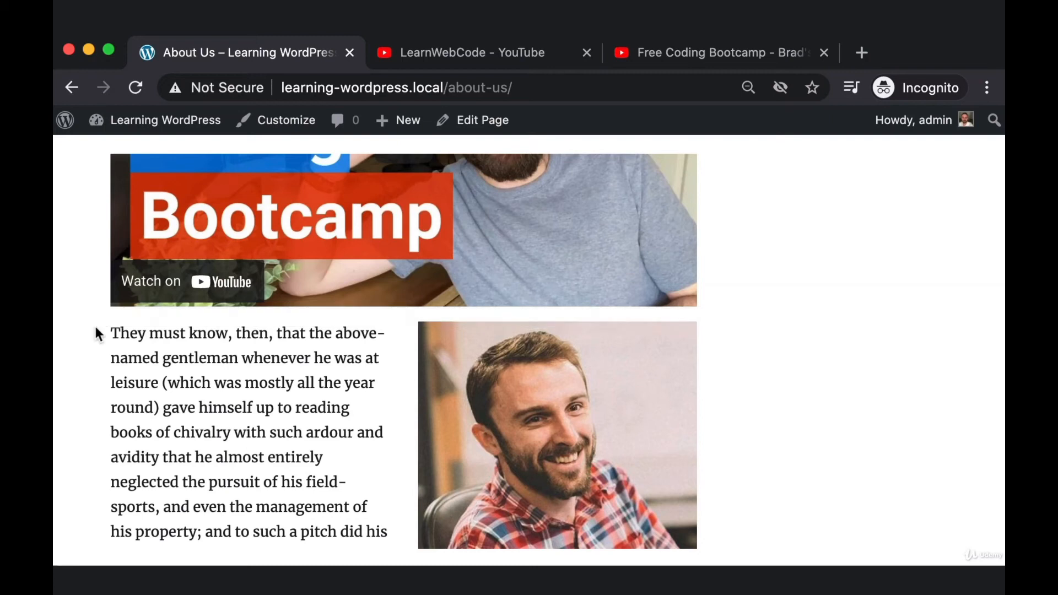
Reopen the About Us page for editing and insert an empty block directly after the video embed.
click(492, 126)
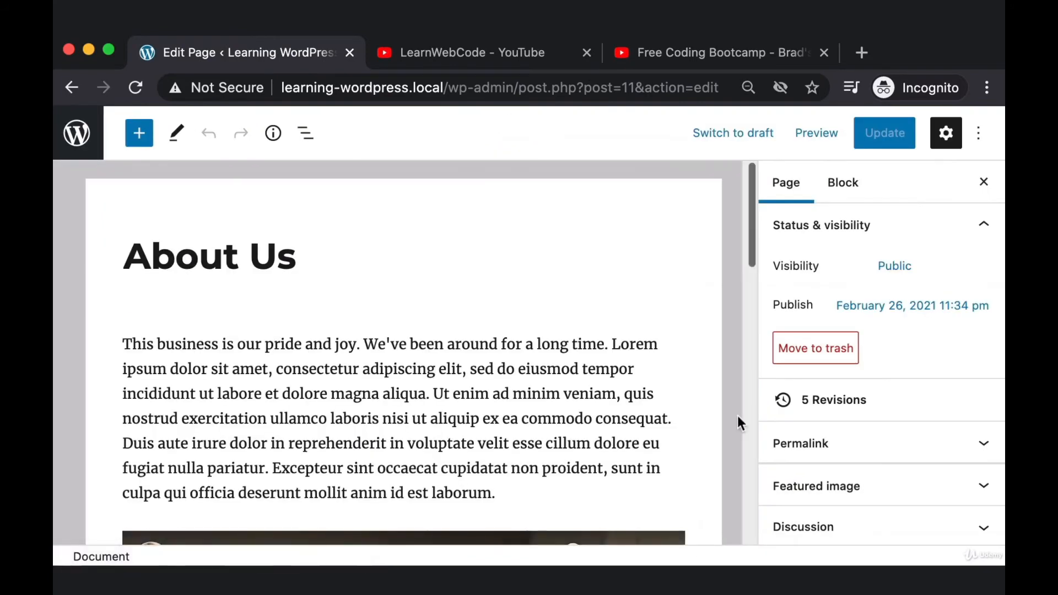
scroll(723, 412, down, 7)
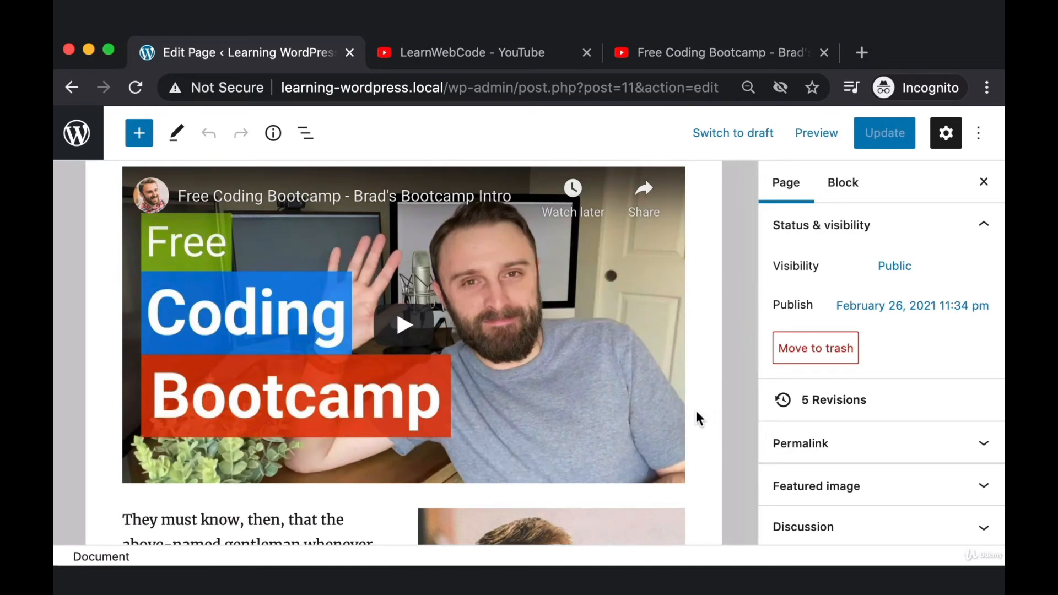
scroll(697, 420, up, 2)
click(472, 380)
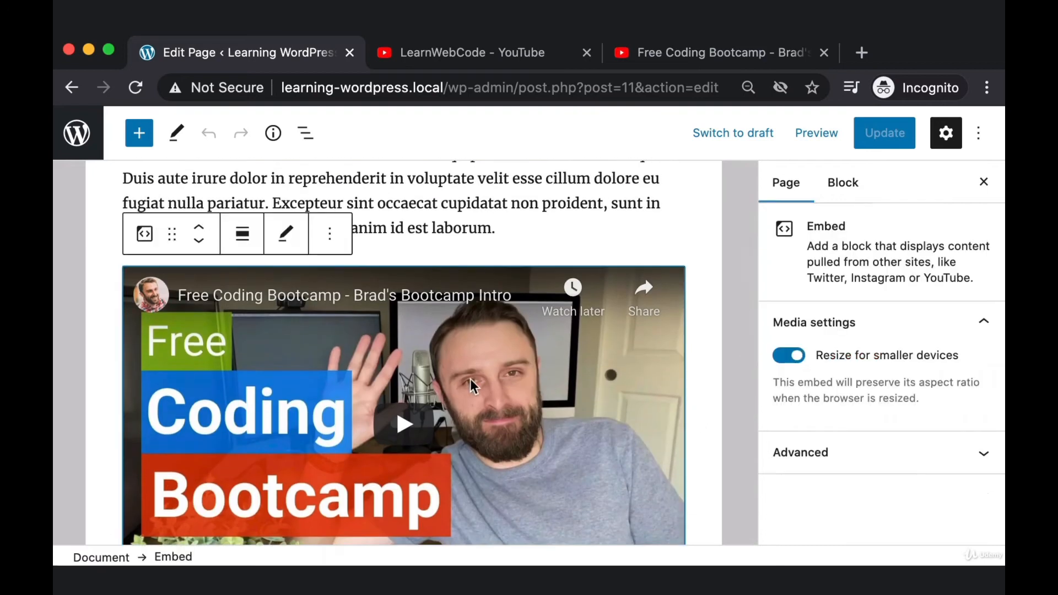
scroll(473, 387, down, 1)
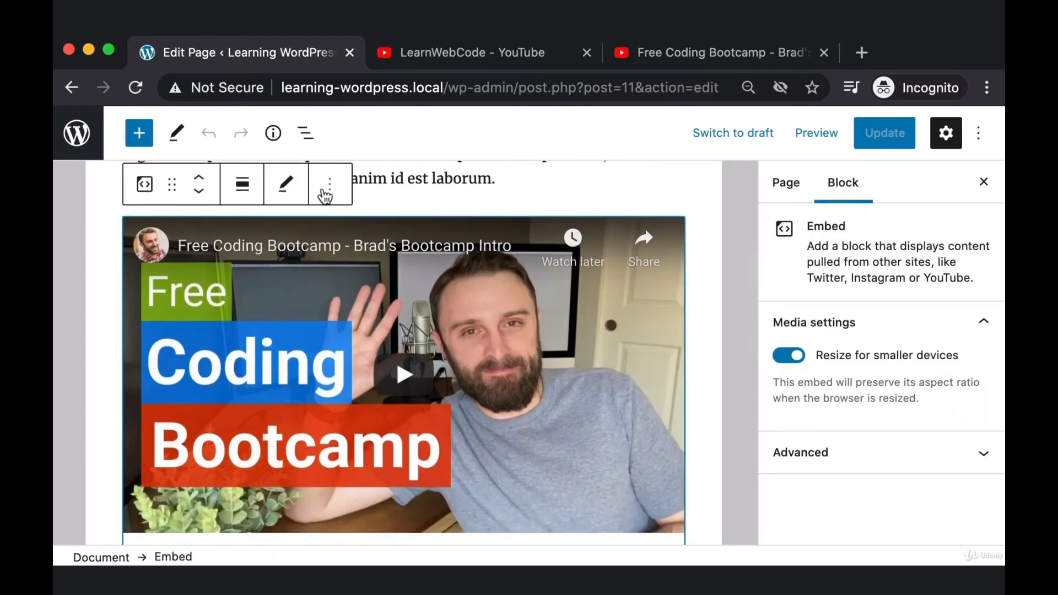
click(329, 193)
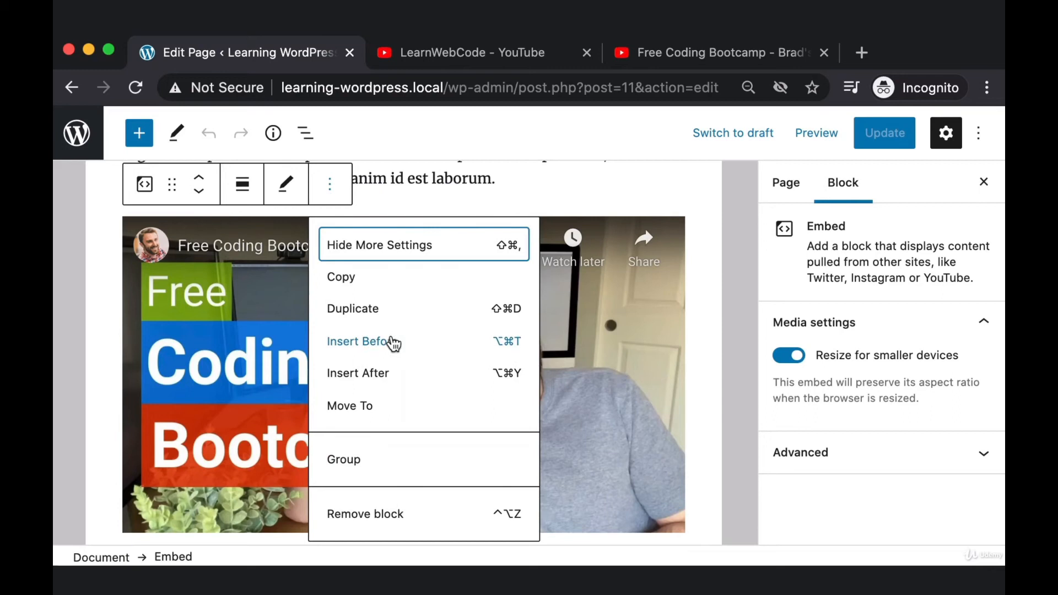
click(396, 381)
click(396, 381)
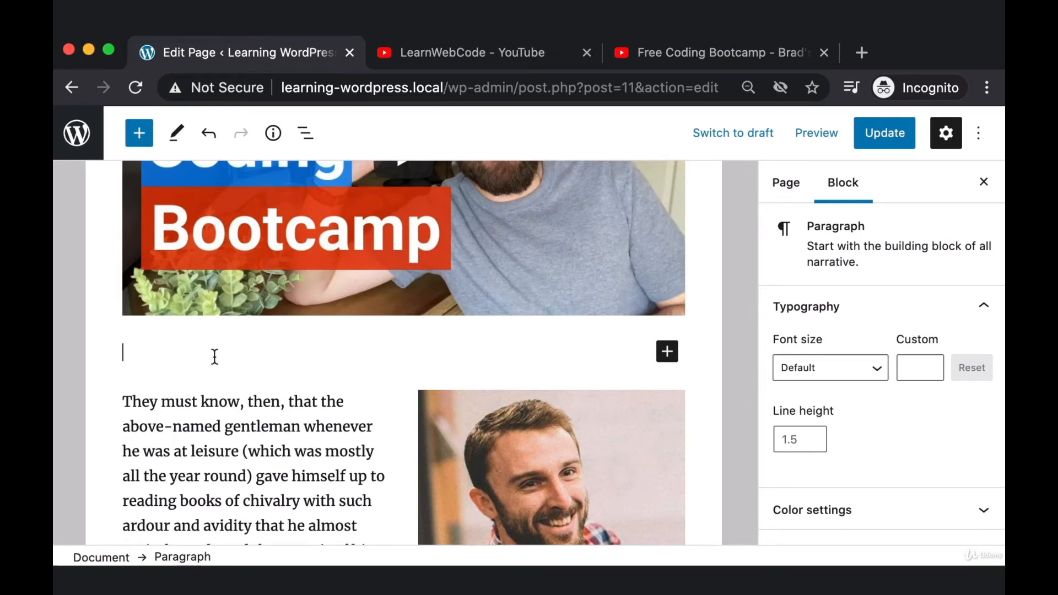
key(super+shift+4)
drag(127, 338, 396, 389)
Find the Spacer block and place it in the empty block between the video and the two-column section.
click(673, 356)
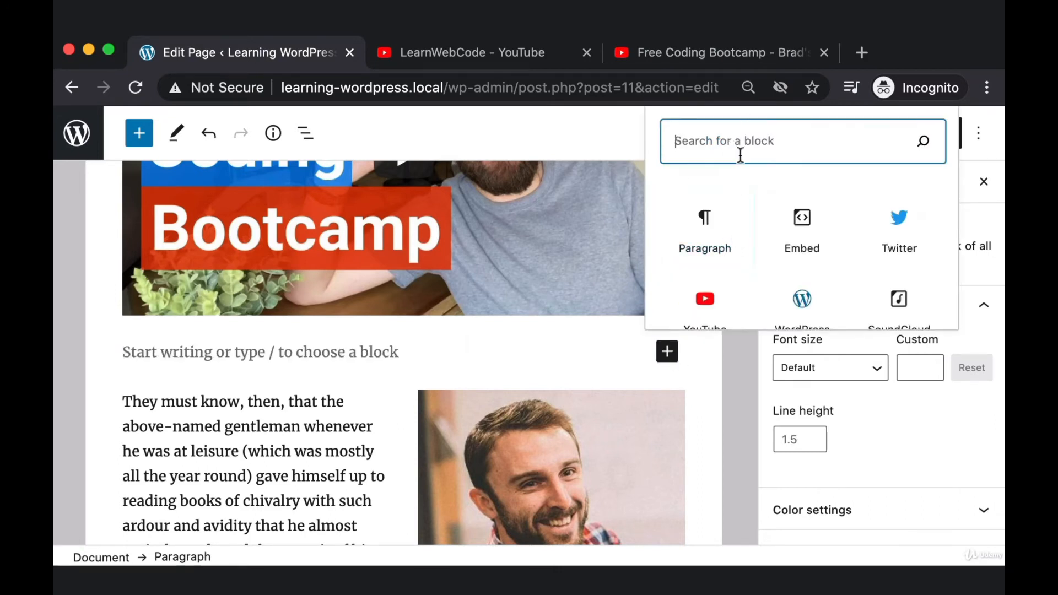
text(spac)
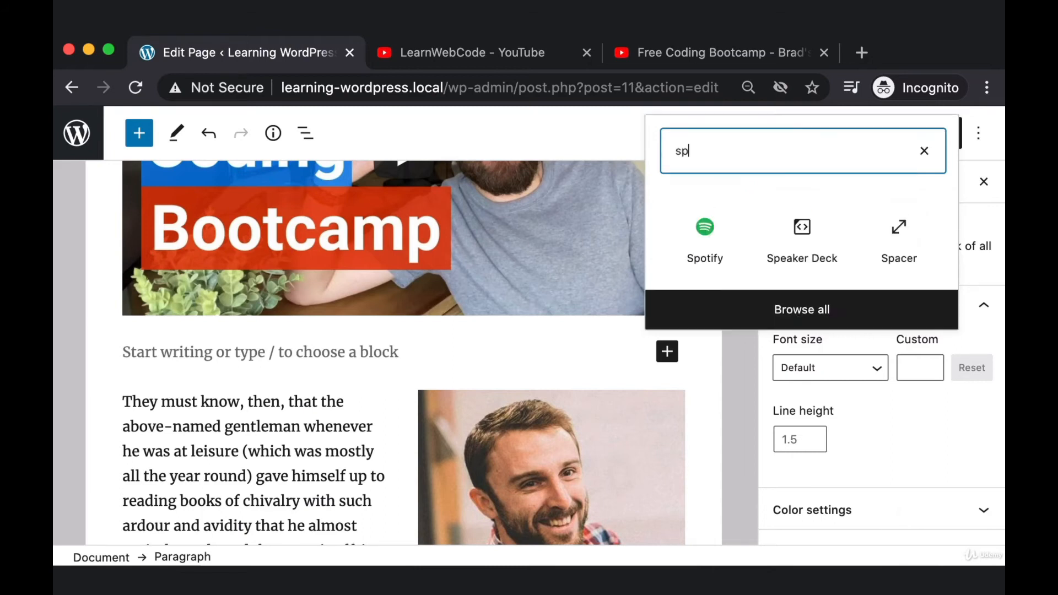
key(super+shift+4)
drag(668, 184, 734, 282)
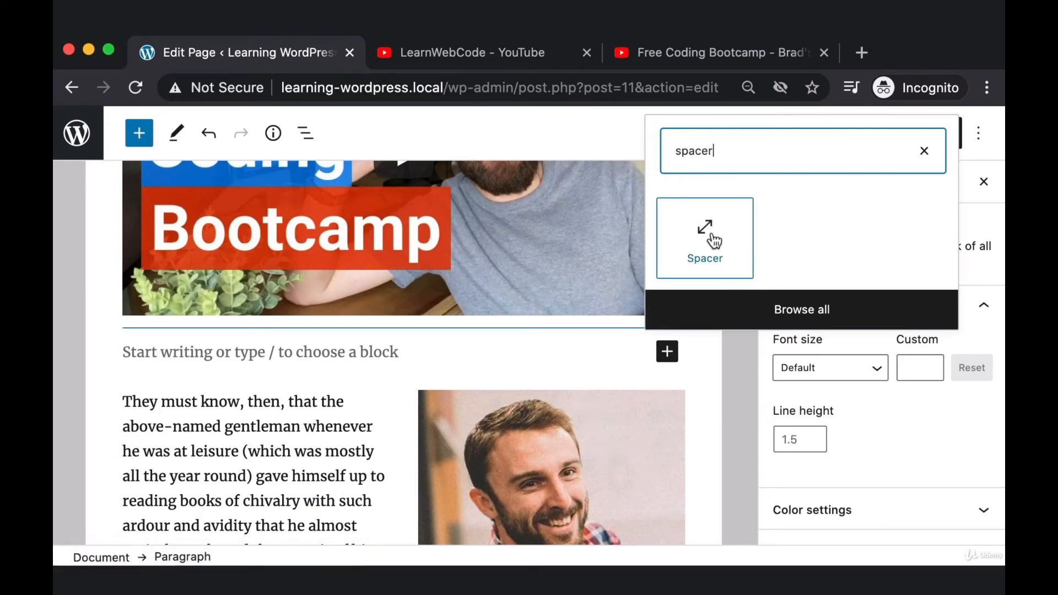
click(715, 240)
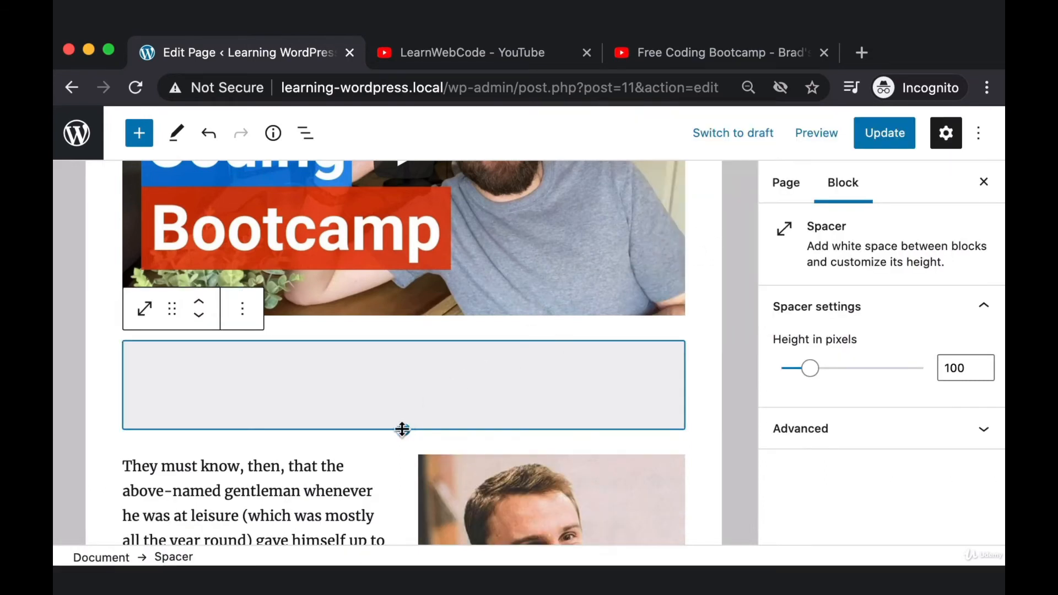
Shrink the spacer beneath the video and set its height to exactly 35 pixels.
drag(401, 430, 405, 368)
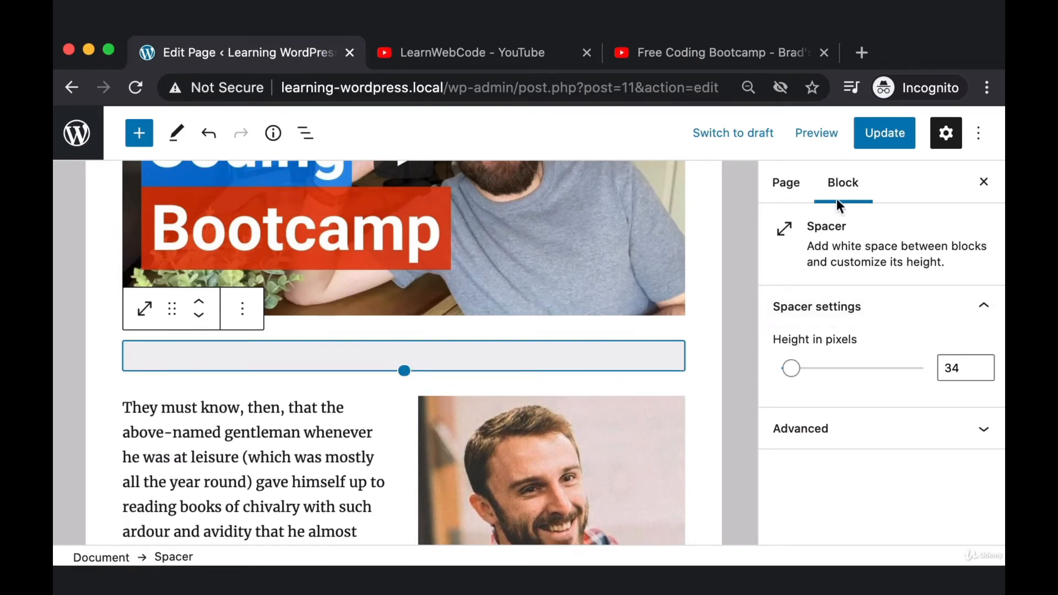
key(super+shift+4)
drag(931, 345, 966, 387)
key(Escape)
click(961, 372)
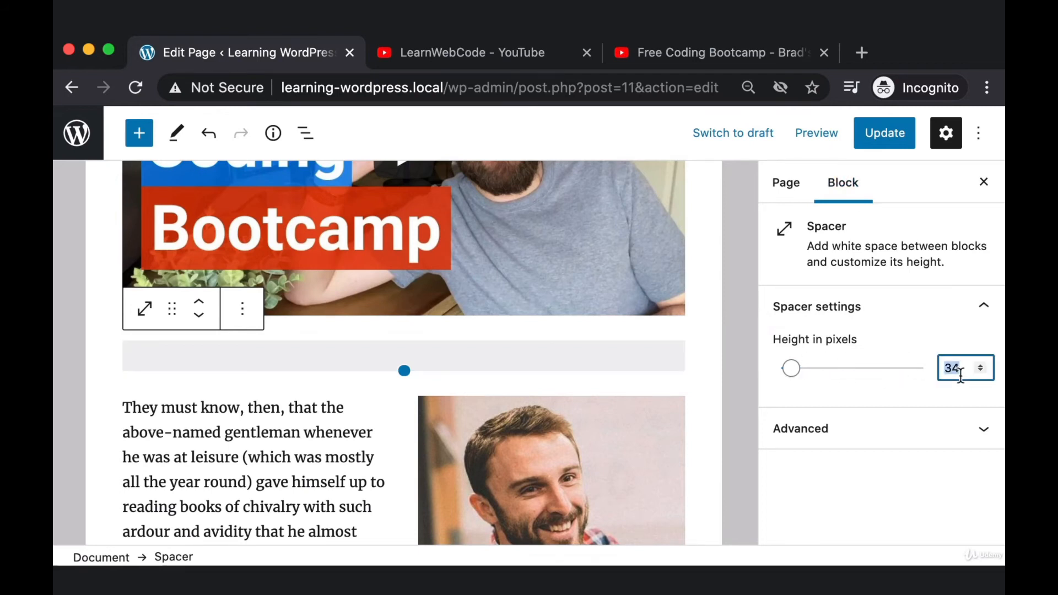
text(35)
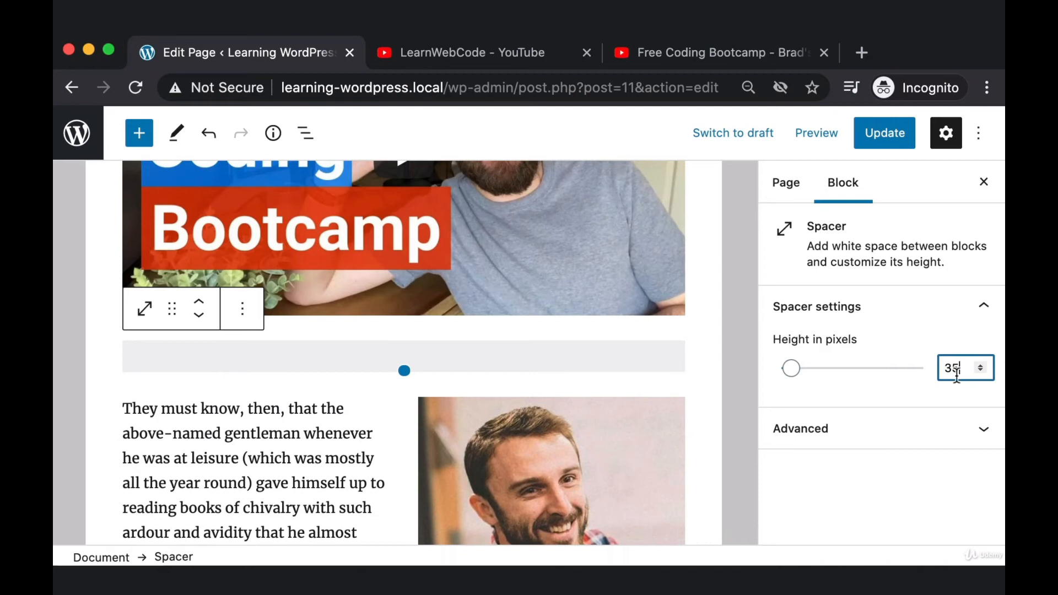
Update the page and view it live to check the spacing between the video and the two-column section.
click(882, 131)
key(super+shift+4)
key(Escape)
click(236, 508)
scroll(649, 363, down, 5)
scroll(649, 363, down, 8)
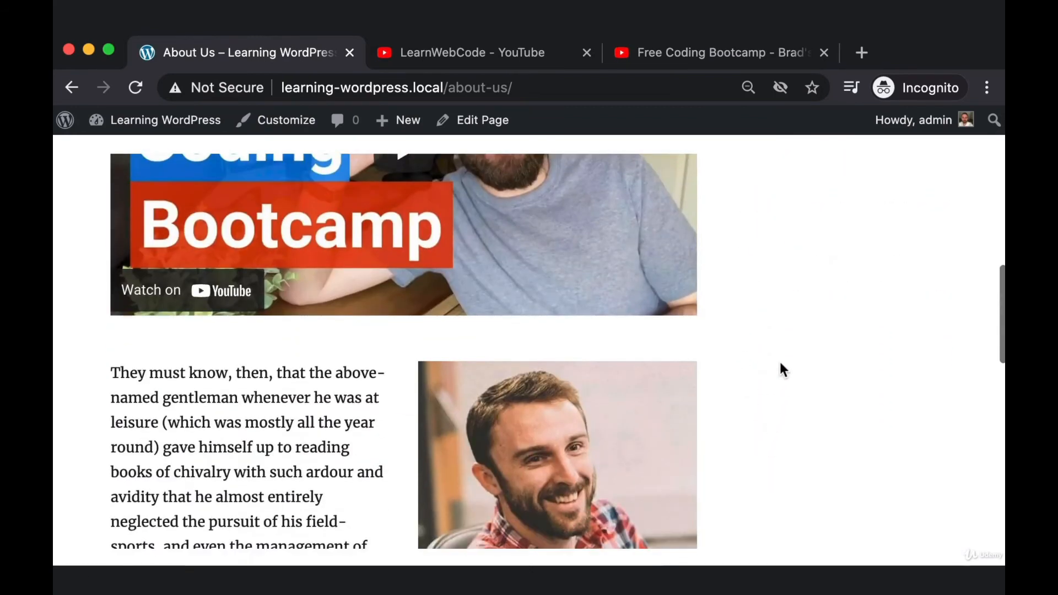
key(super+shift+4)
drag(686, 322, 93, 349)
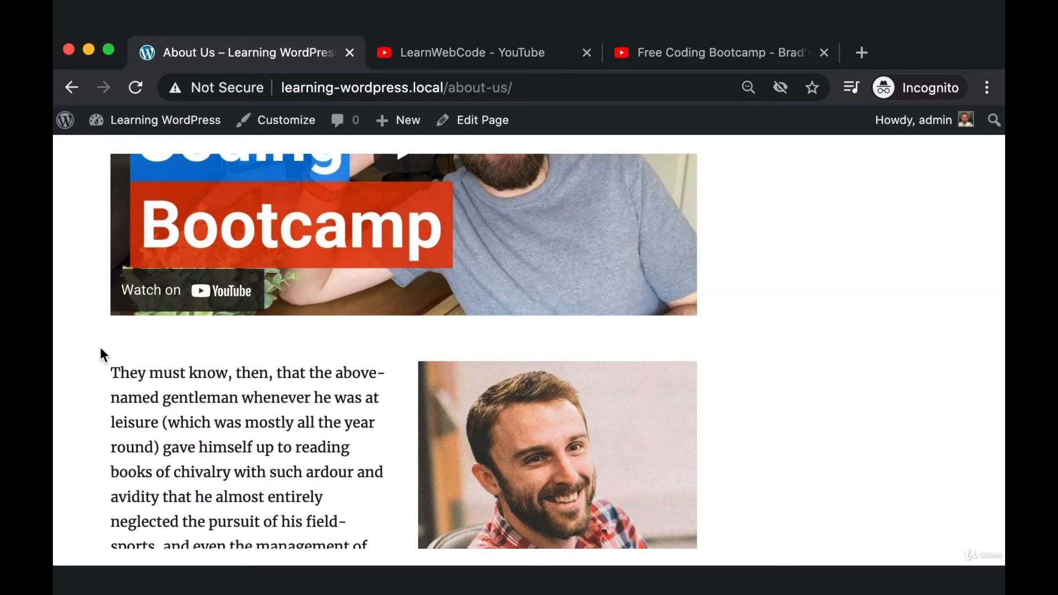
scroll(111, 466, up, 1)
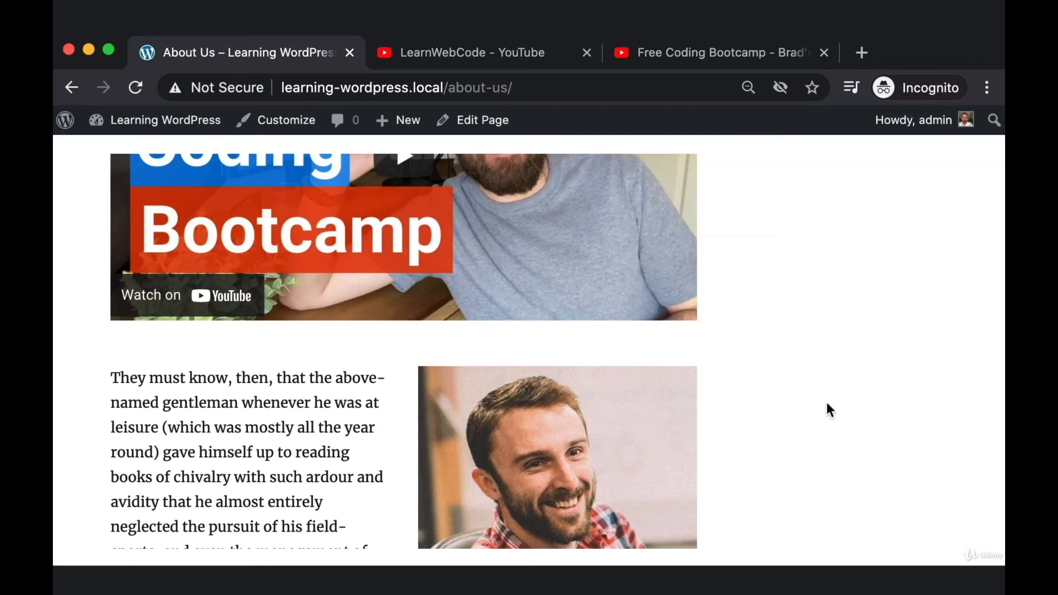
Reopen the page for editing and add a Media & Text block below the two-column section.
click(463, 121)
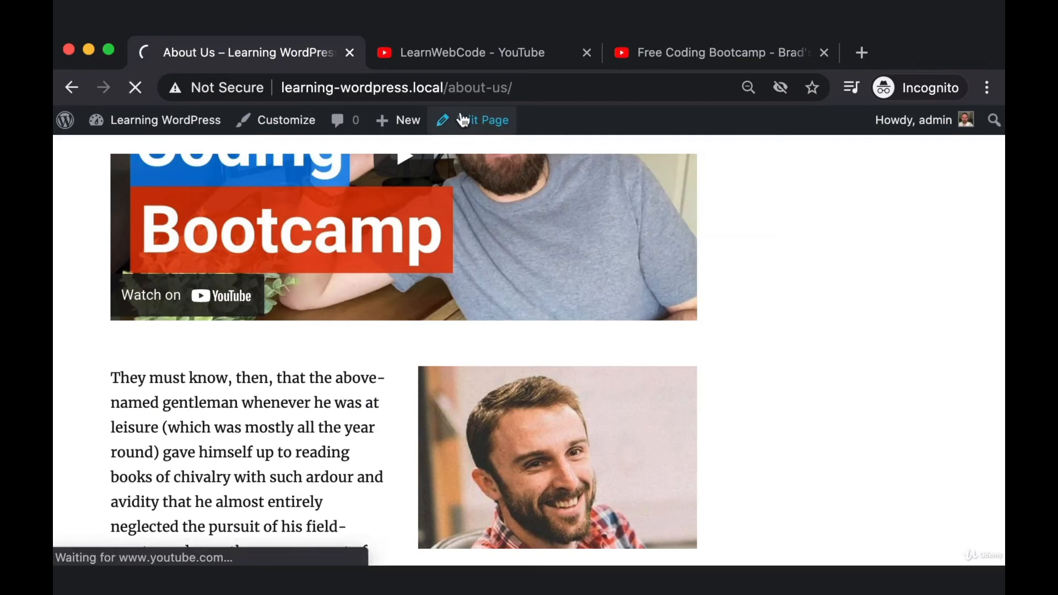
scroll(737, 282, down, 10)
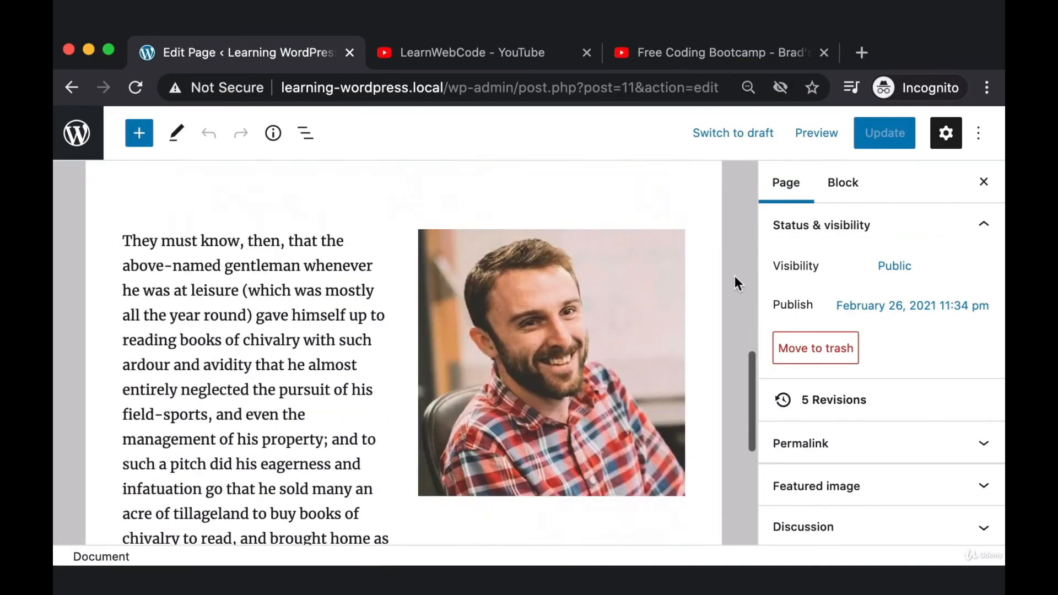
scroll(735, 275, down, 4)
click(543, 417)
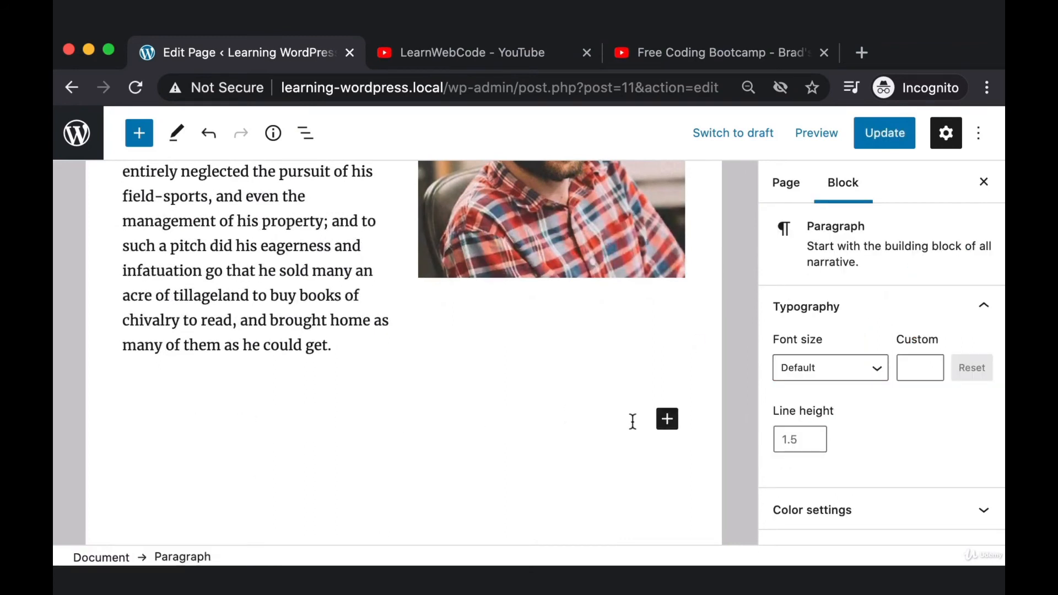
click(668, 426)
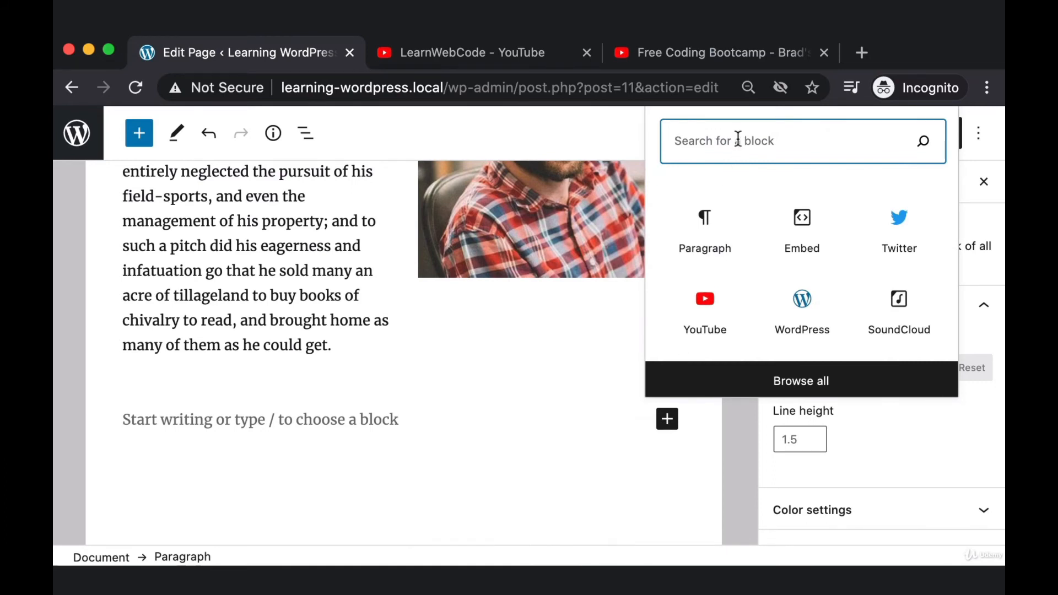
text(media)
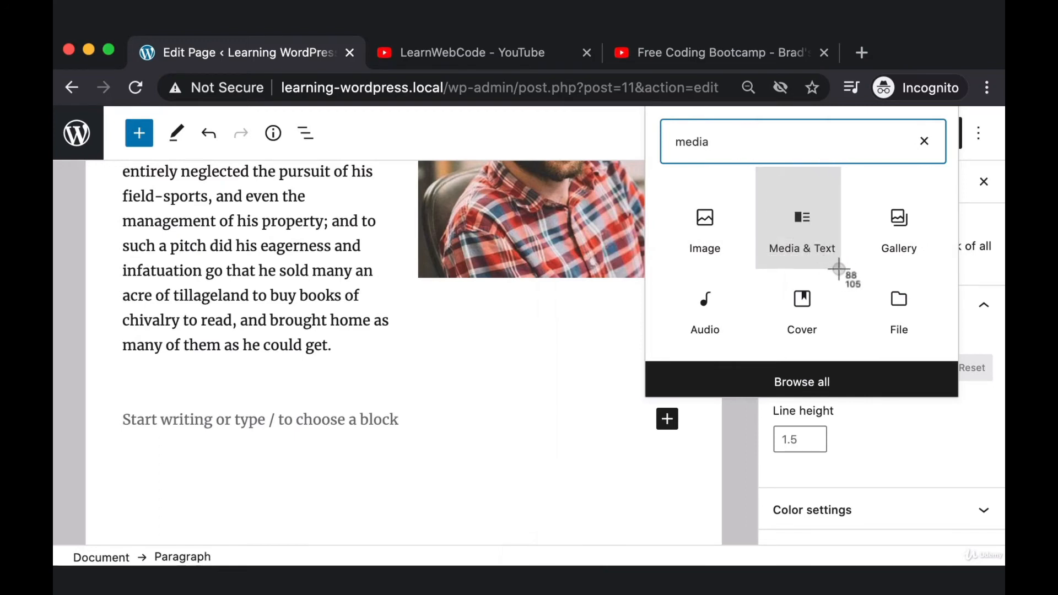
click(803, 231)
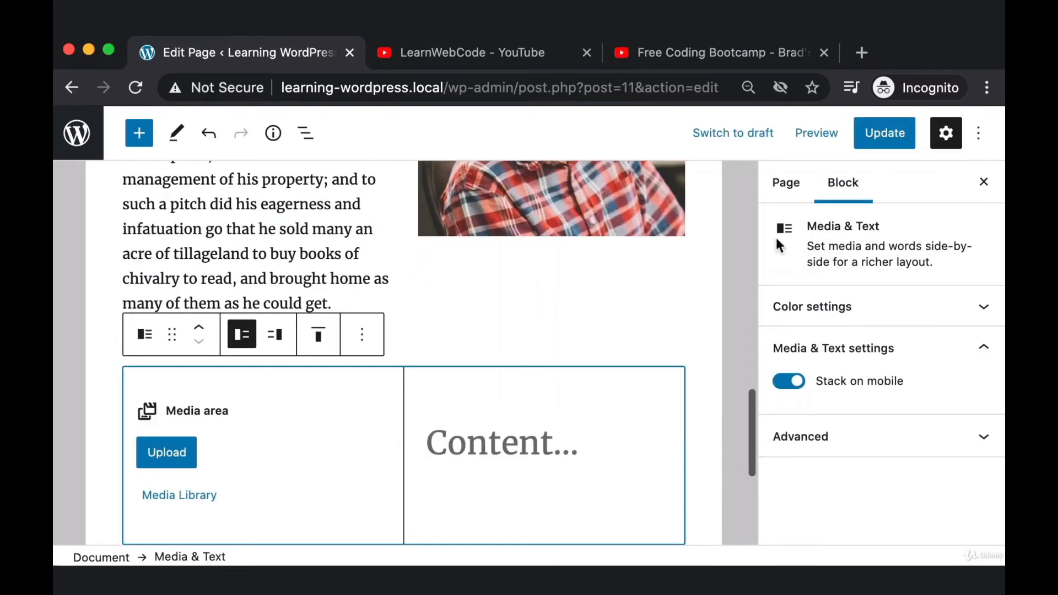
Try the Media & Text block with its media on the right, ending with the media back on the left.
key(super+shift+4)
drag(227, 319, 293, 364)
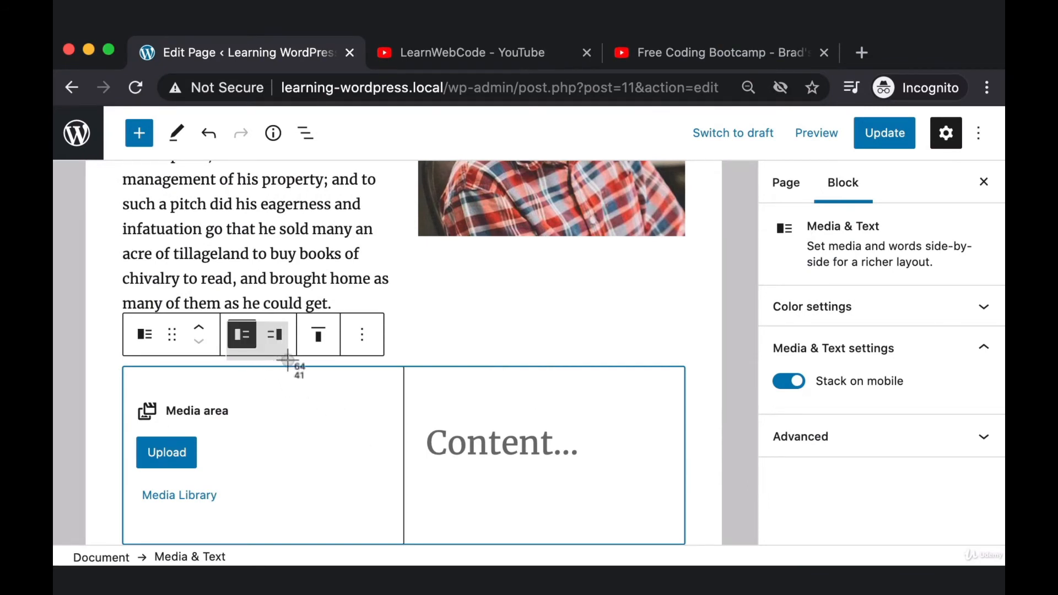
click(282, 344)
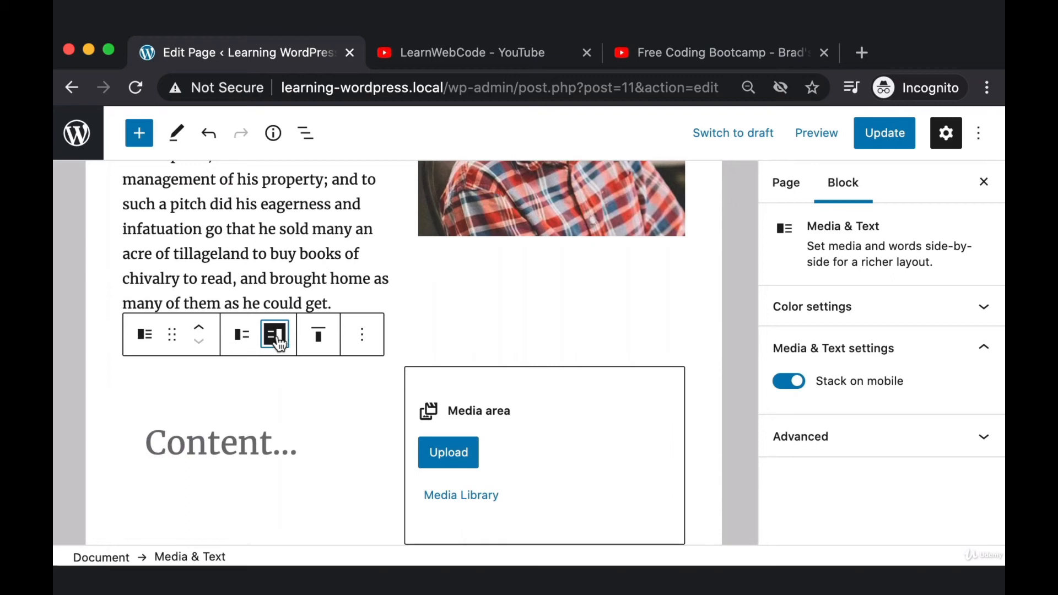
click(242, 336)
click(275, 336)
click(242, 335)
click(281, 341)
click(244, 339)
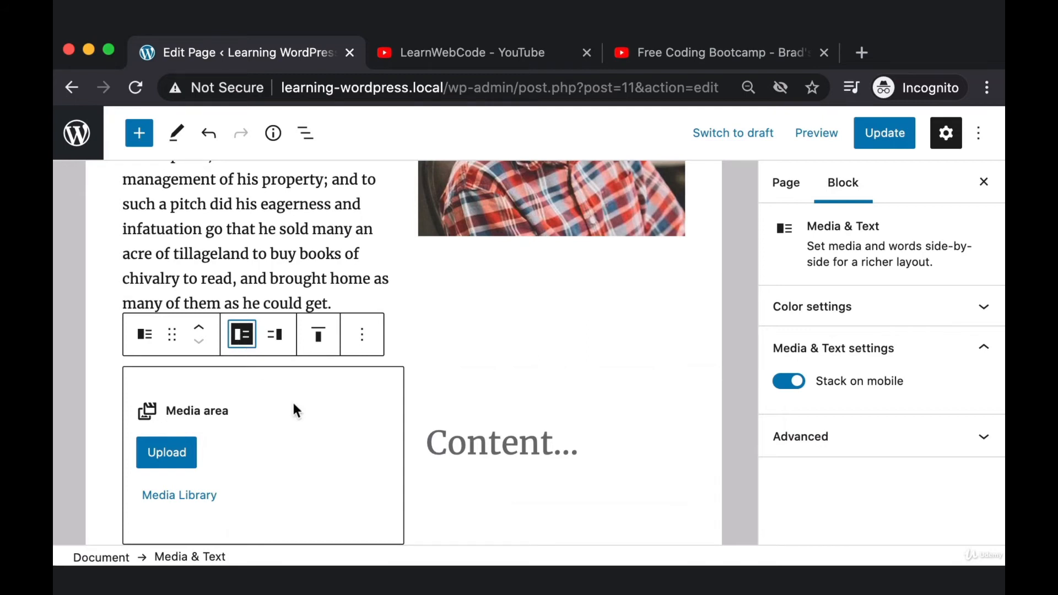
key(super+shift+4)
drag(417, 366, 680, 536)
key(super+shift+4)
drag(143, 380, 386, 514)
scroll(389, 521, up, 2)
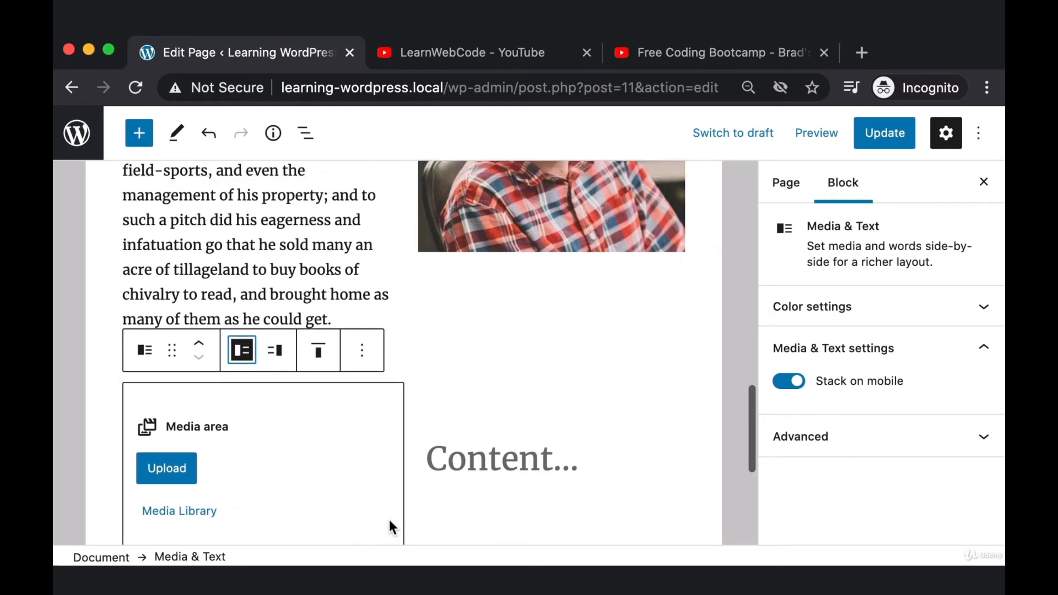
key(super+shift+4)
drag(136, 187, 326, 287)
scroll(338, 366, down, 3)
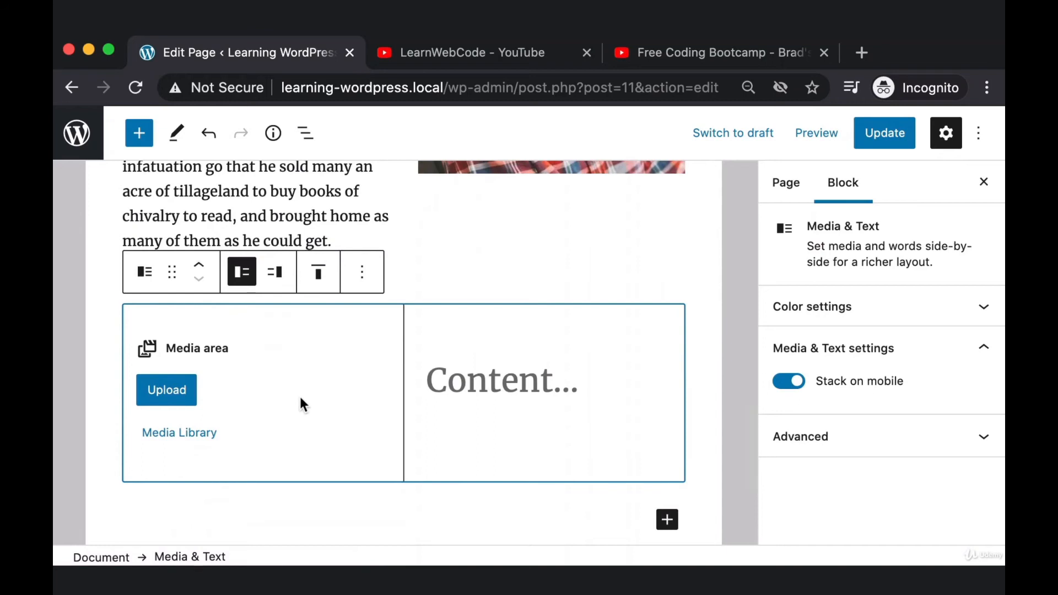
key(super+shift+4)
drag(151, 319, 653, 496)
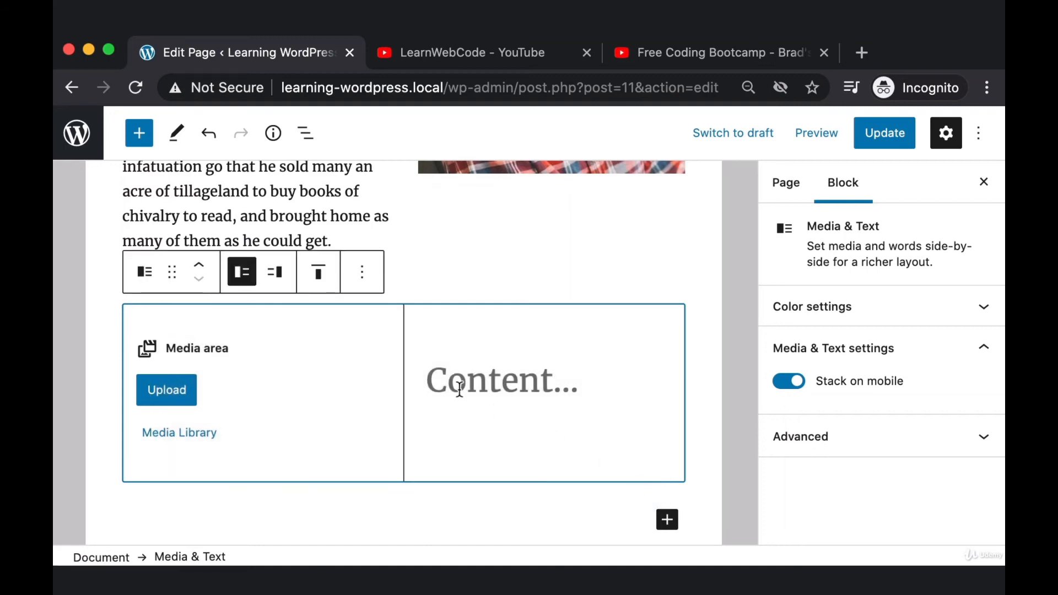
Compare the Media & Text block and its content paragraph with the paragraph in the two-column section by selecting each.
click(480, 389)
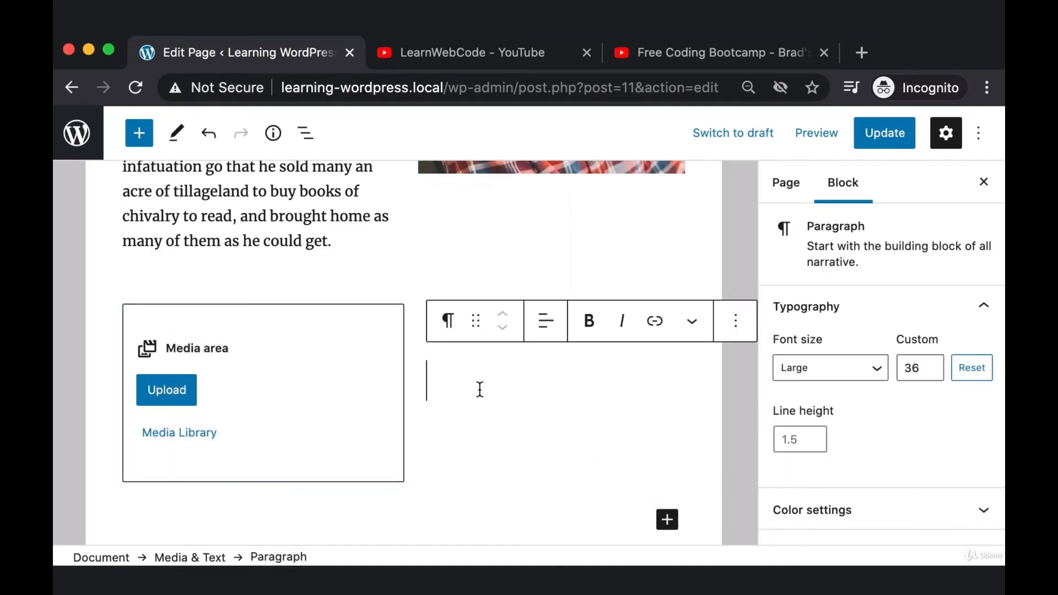
click(200, 359)
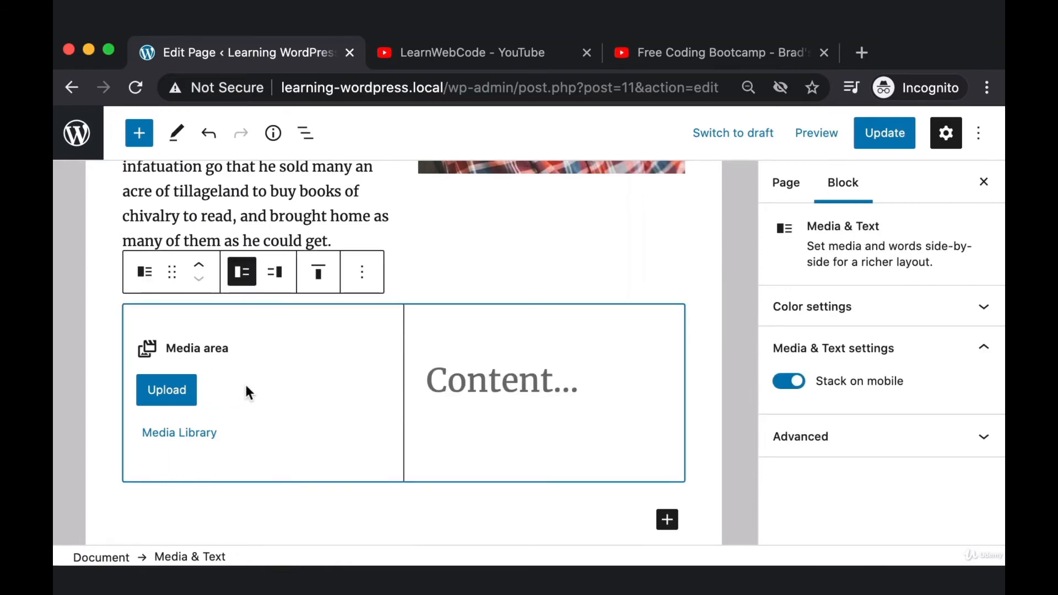
scroll(270, 387, up, 3)
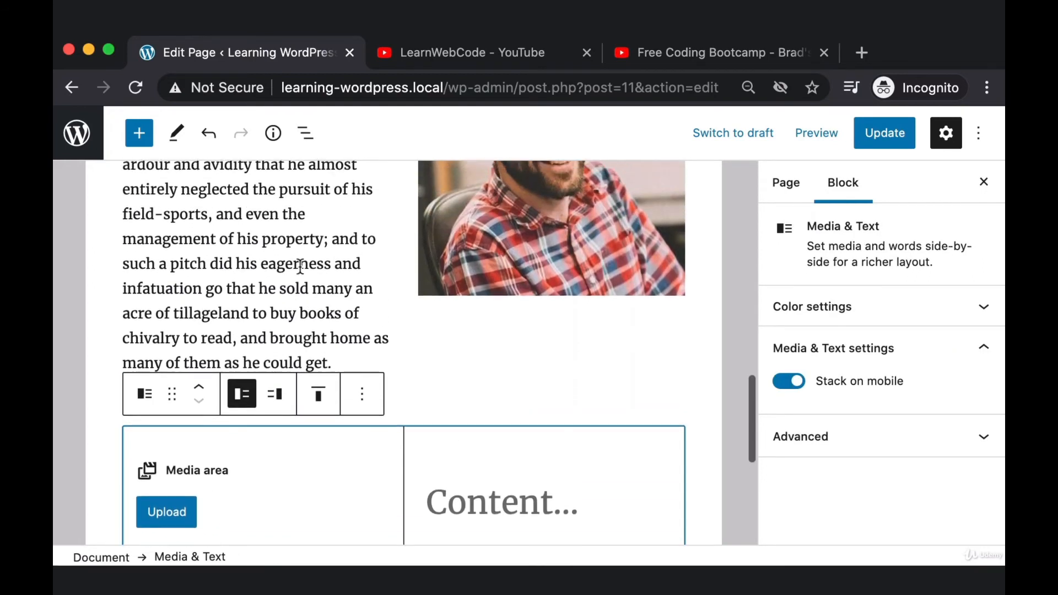
click(361, 197)
scroll(407, 347, down, 3)
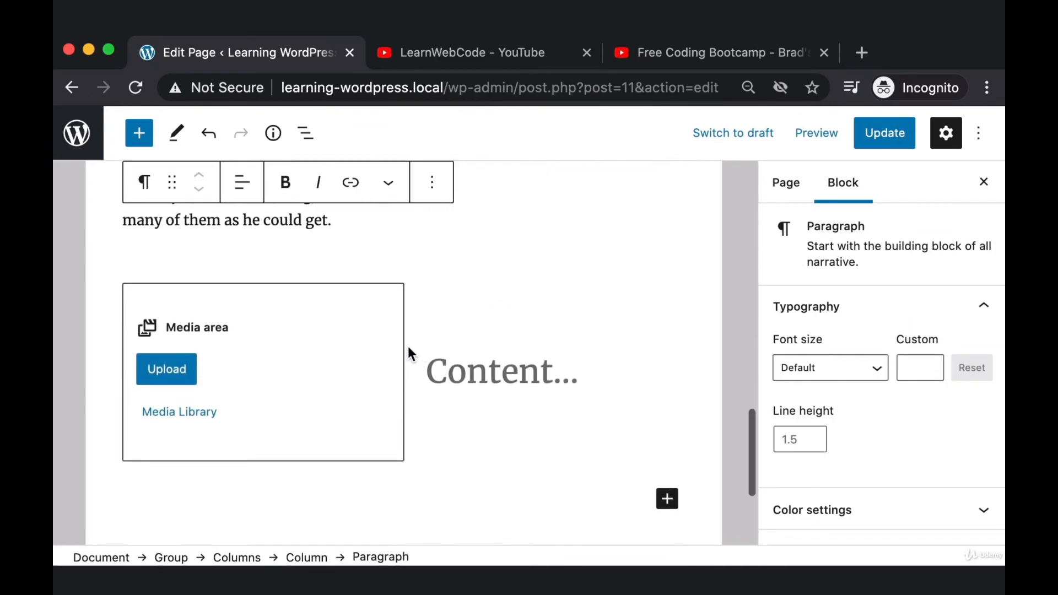
Remove the empty Media & Text block below the two-column section.
click(357, 359)
key(super+shift+4)
drag(109, 281, 755, 489)
key(super+shift+4)
drag(114, 273, 166, 485)
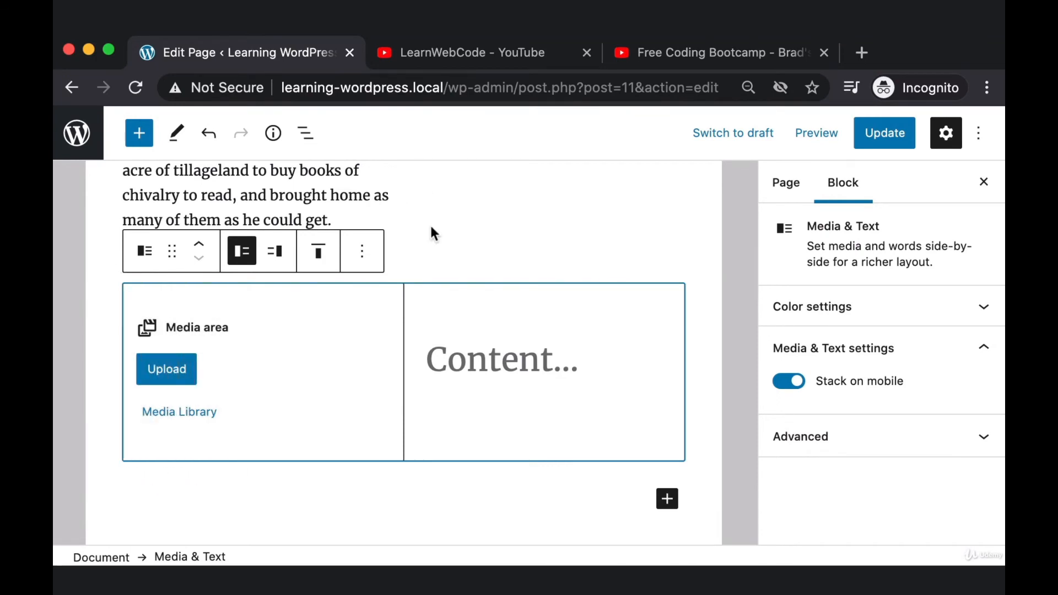
key(super+shift+4)
drag(109, 280, 142, 518)
key(super+shift+4)
click(363, 257)
scroll(425, 524, down, 2)
click(410, 541)
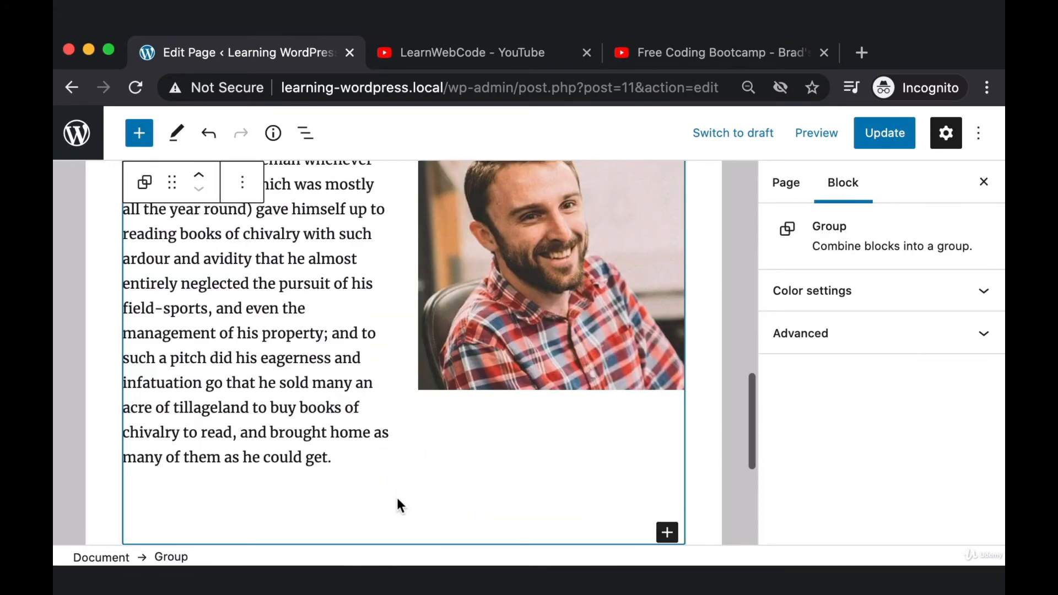
Add a Buttons block below the two-column section and label its button "LEARN MORE".
scroll(722, 460, down, 1)
scroll(723, 472, down, 3)
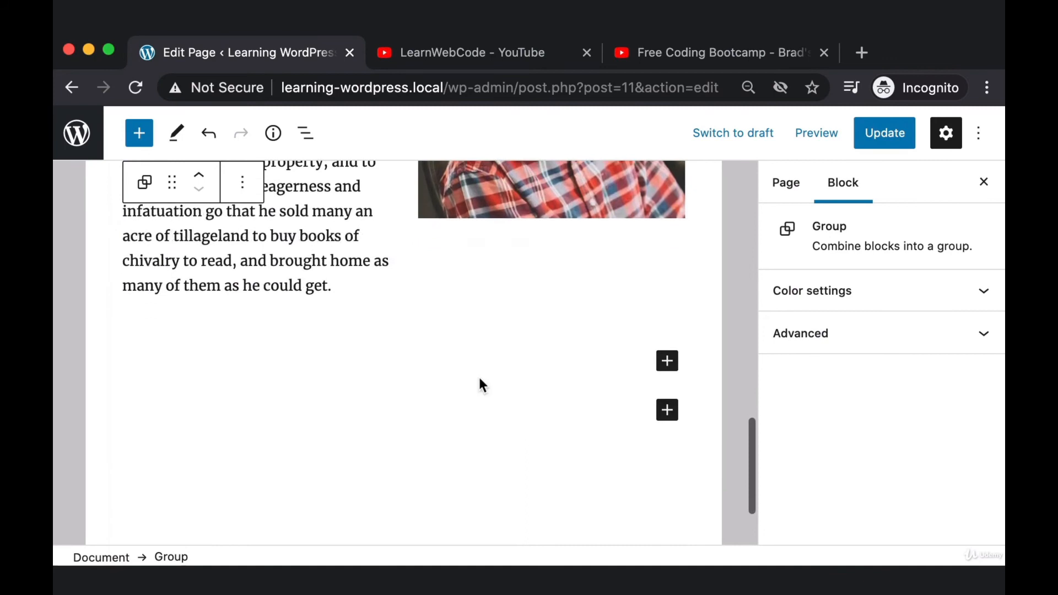
click(483, 384)
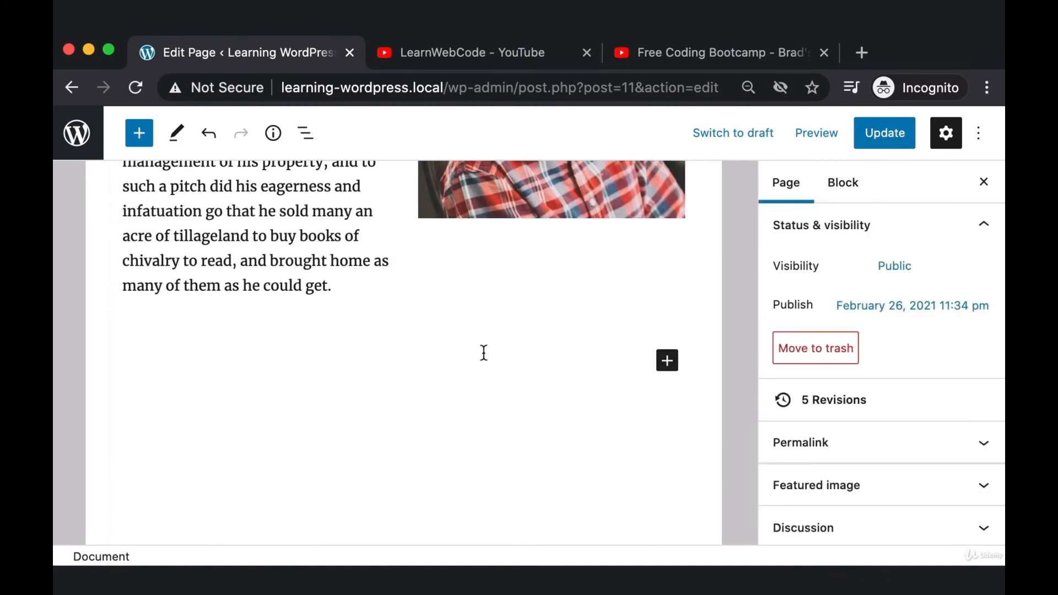
click(144, 135)
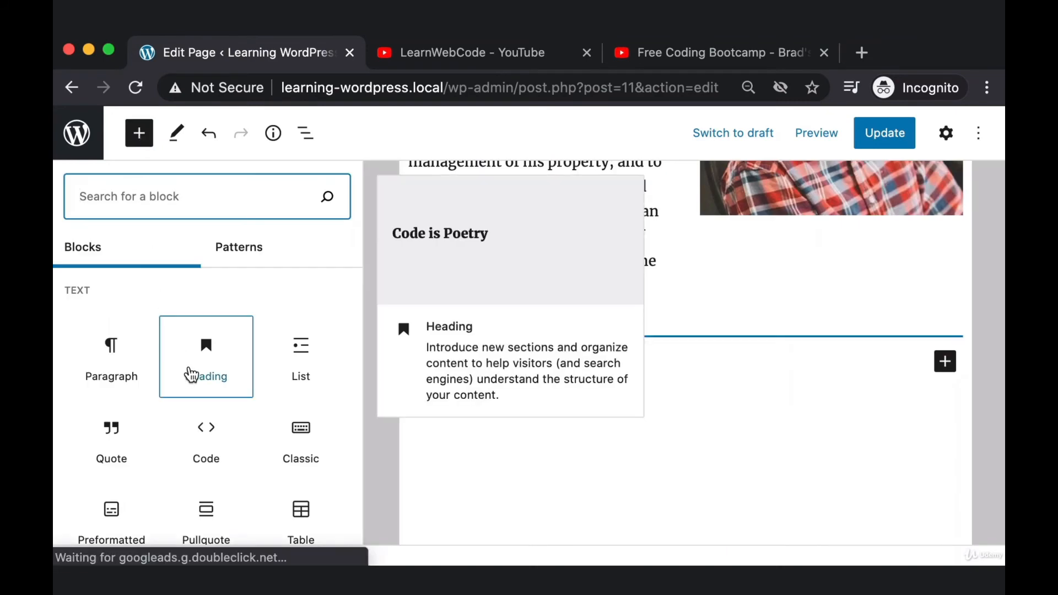
scroll(193, 360, down, 3)
scroll(195, 360, down, 10)
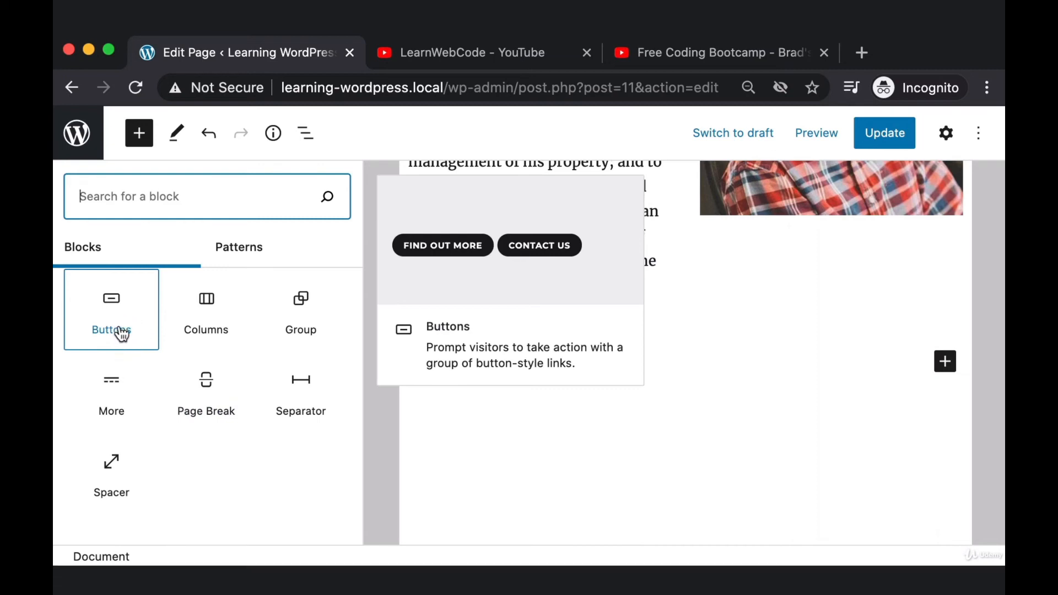
scroll(123, 331, up, 1)
click(122, 336)
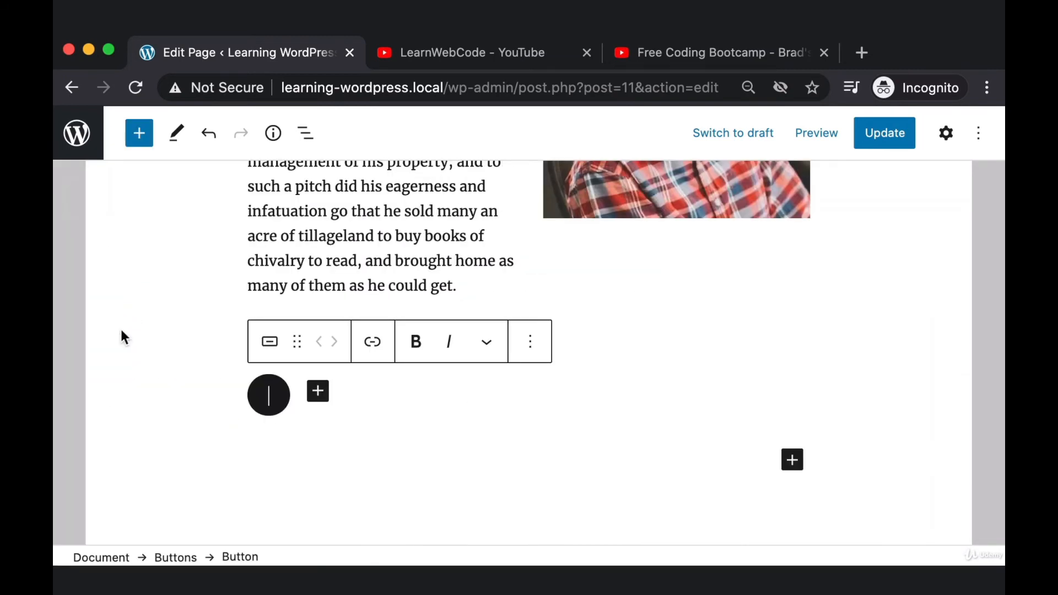
key(super+shift+4)
drag(247, 369, 282, 419)
text(LEARN MORE)
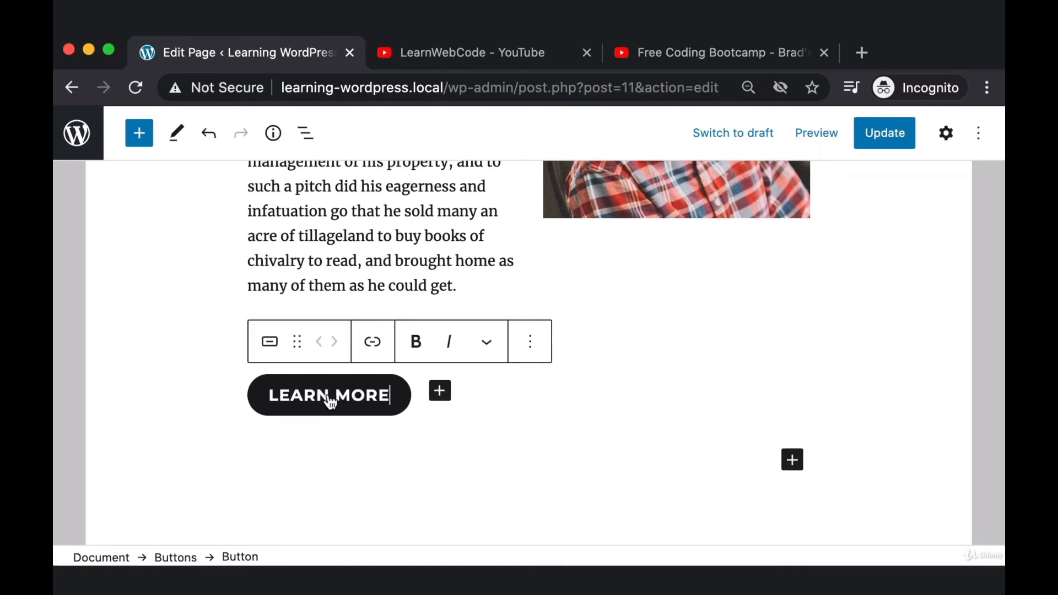
Show the LEARN MORE button's settings and try the Outline style, ending back on Fill.
click(951, 134)
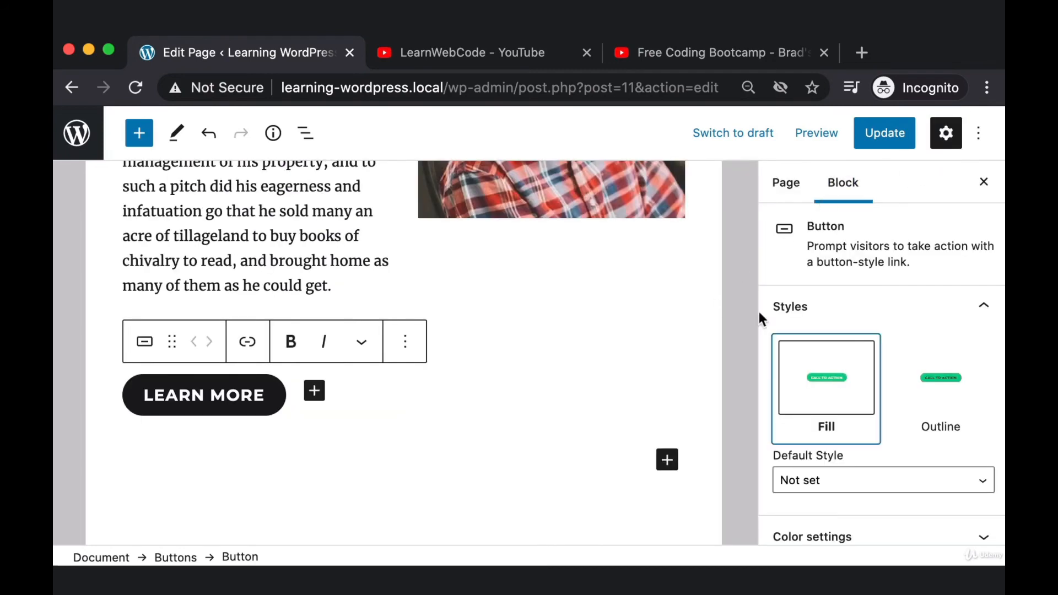
click(943, 393)
click(854, 391)
click(916, 389)
click(851, 386)
scroll(852, 385, down, 3)
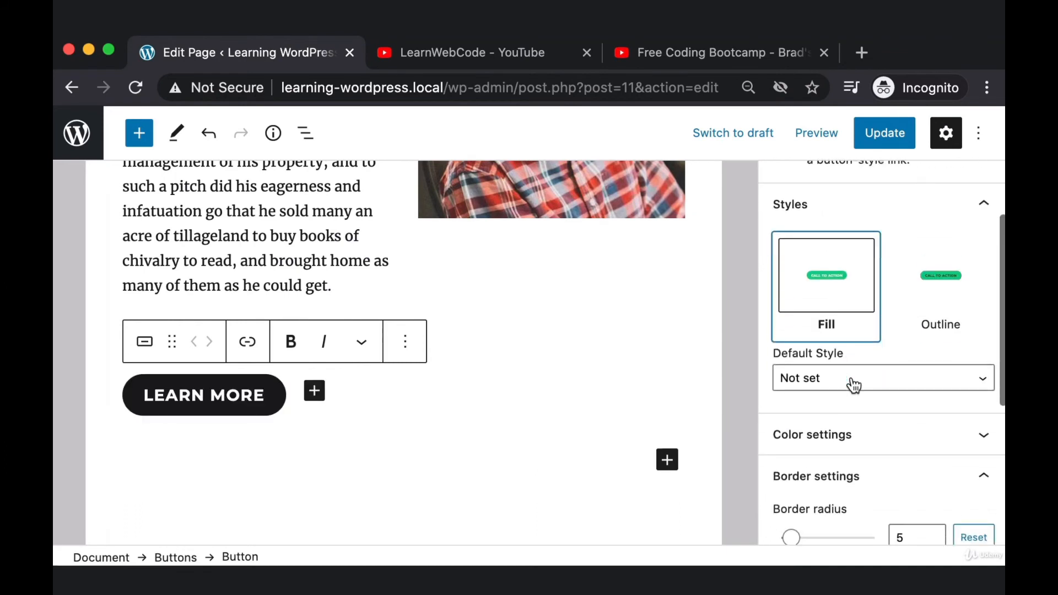
Try different colors on the LEARN MORE button, ending with dark gray text on a yellow background.
click(847, 433)
click(787, 320)
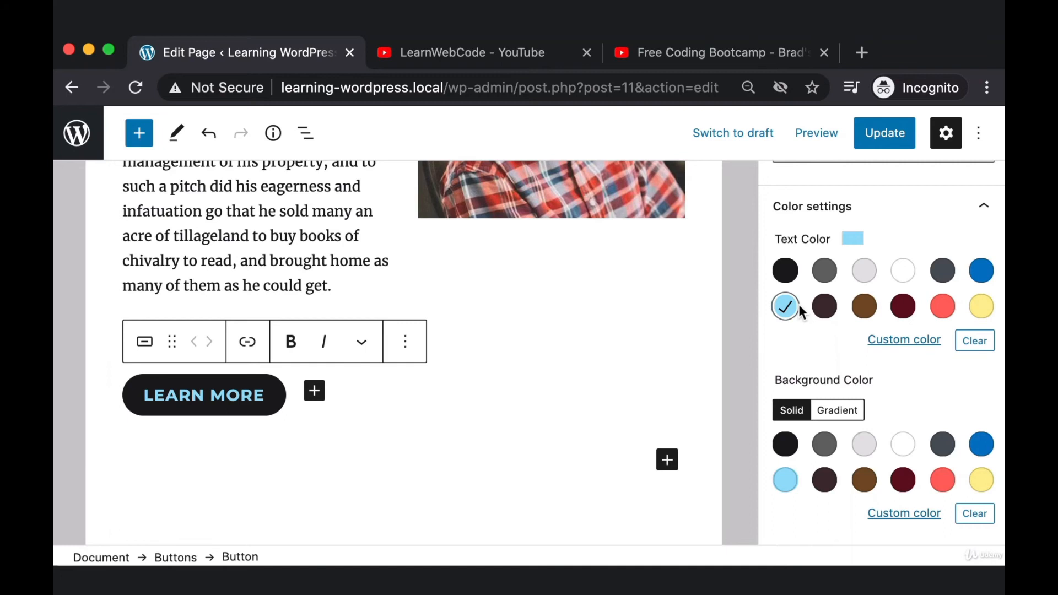
click(943, 480)
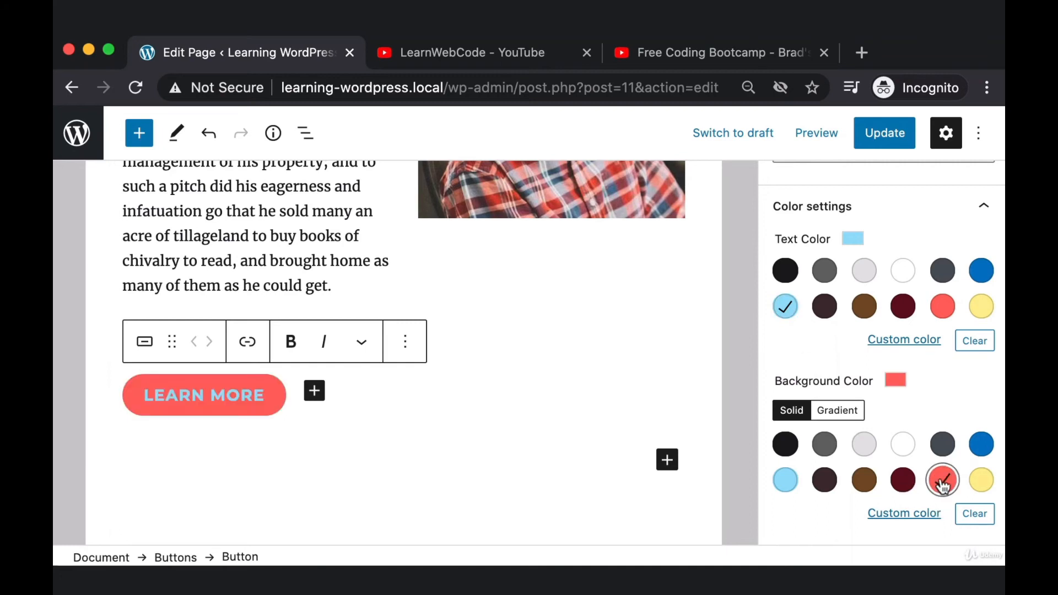
click(980, 481)
click(943, 272)
click(906, 274)
click(945, 277)
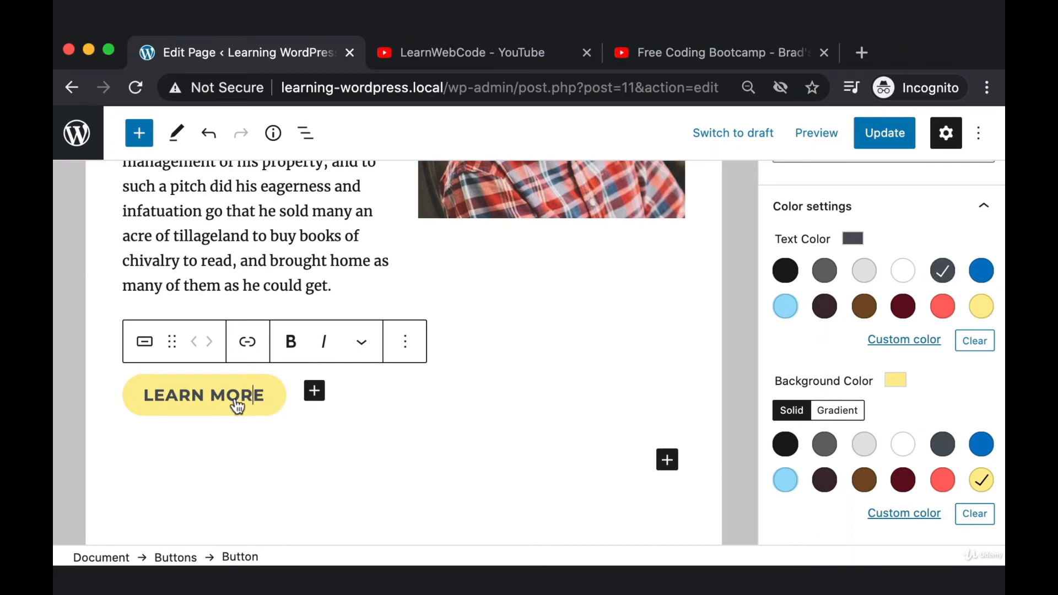
key(super+shift+4)
drag(746, 202, 1003, 521)
Compare the page-wide settings with the LEARN MORE button's own block settings.
scroll(806, 346, up, 6)
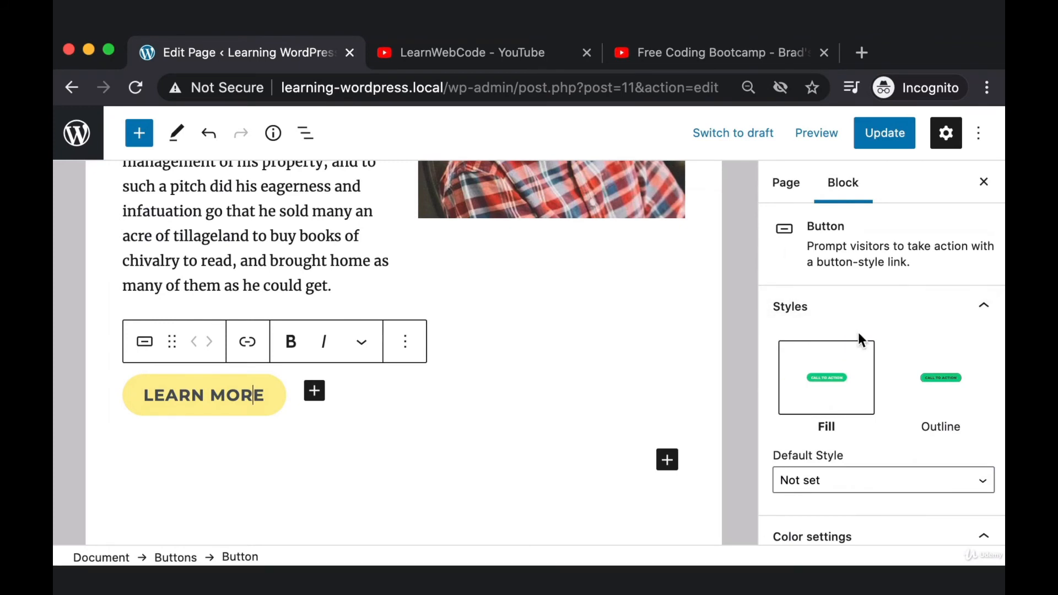
key(super+shift+4)
drag(780, 164, 980, 259)
click(787, 195)
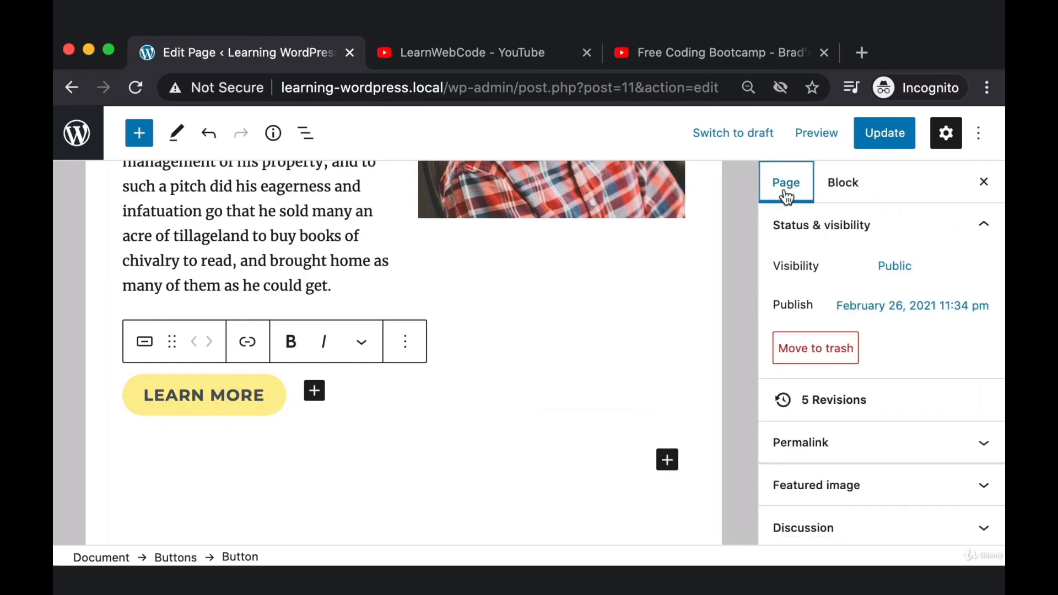
click(840, 196)
click(792, 191)
key(super+shift+4)
drag(96, 91, 1004, 544)
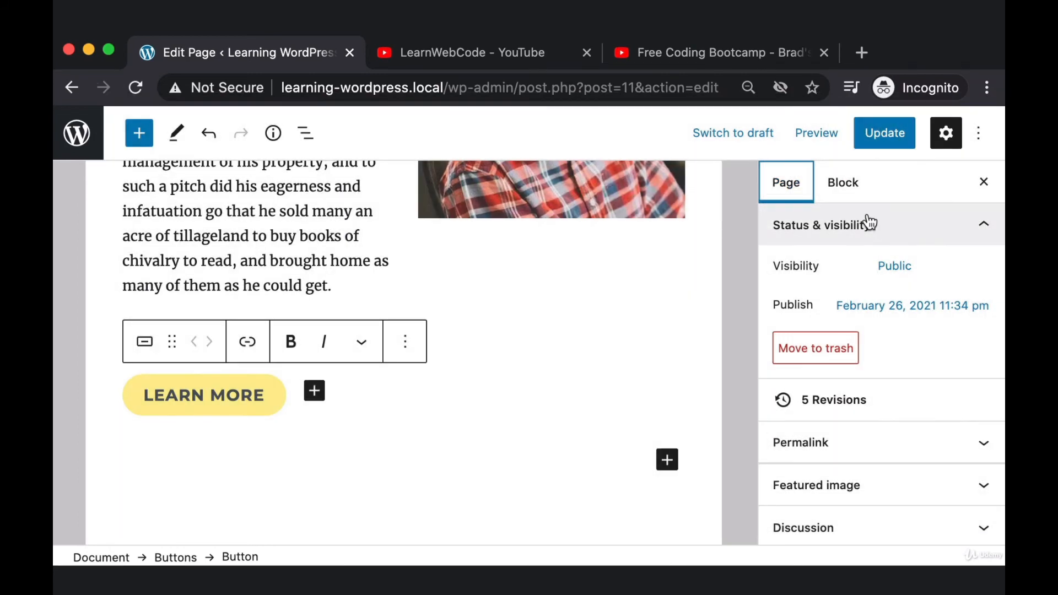
click(844, 184)
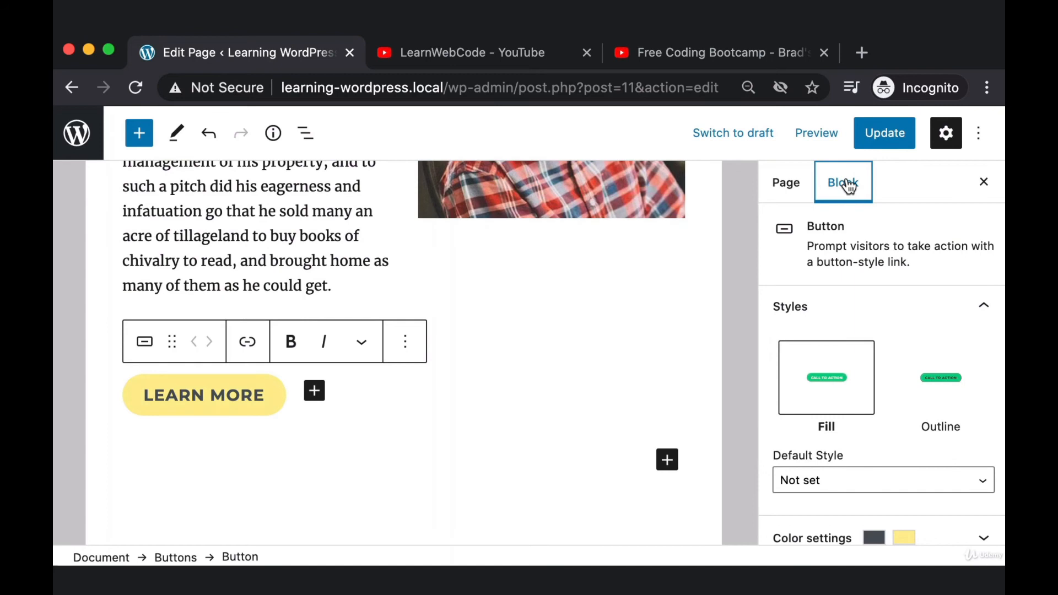
Remove the LEARN MORE button block from below the two-column section.
key(super+shift+4)
drag(142, 361, 353, 446)
click(251, 412)
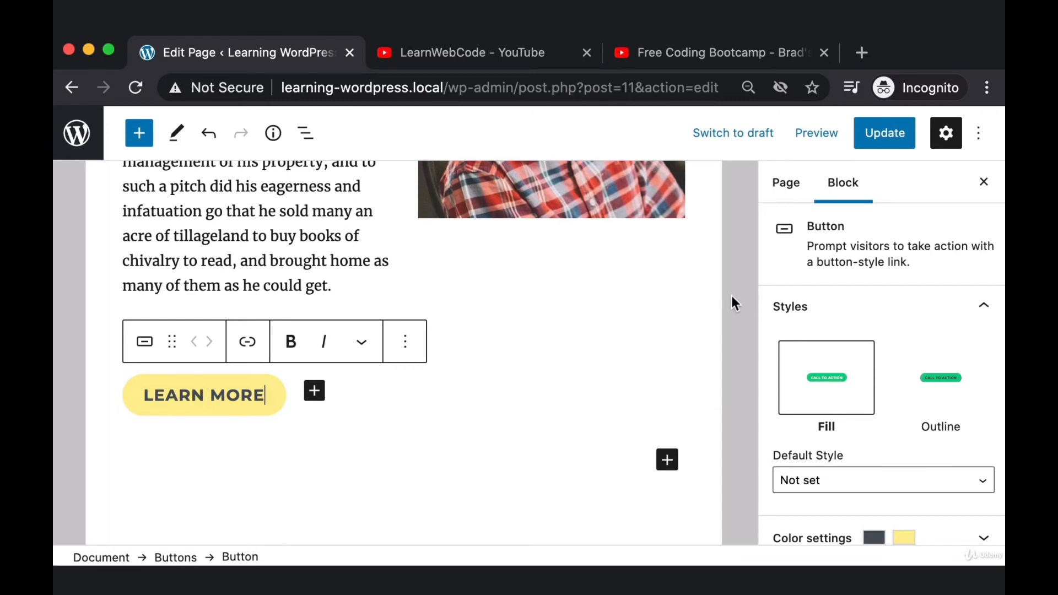
click(405, 347)
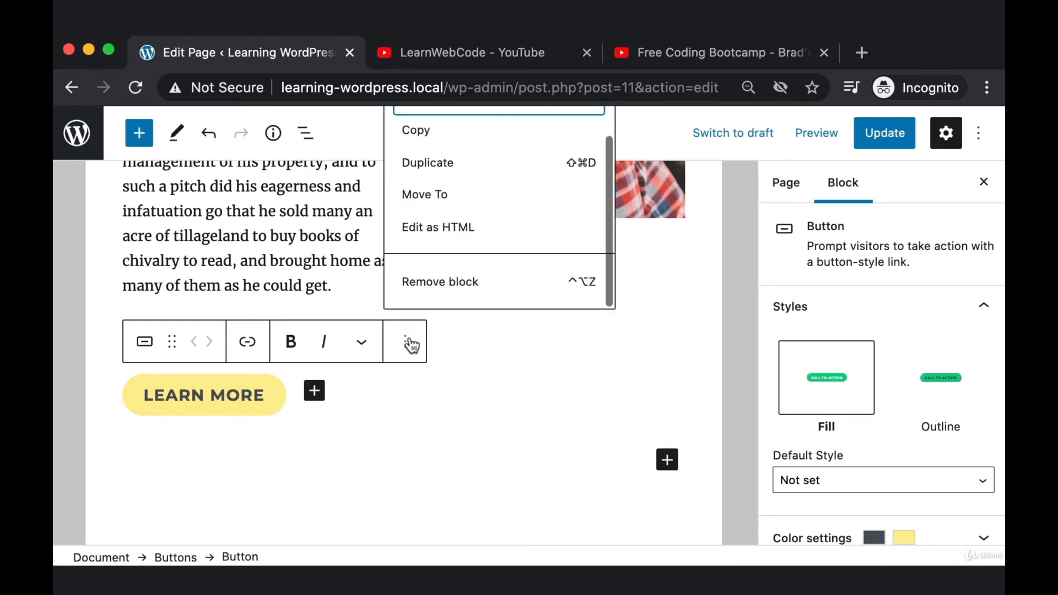
click(428, 286)
click(374, 363)
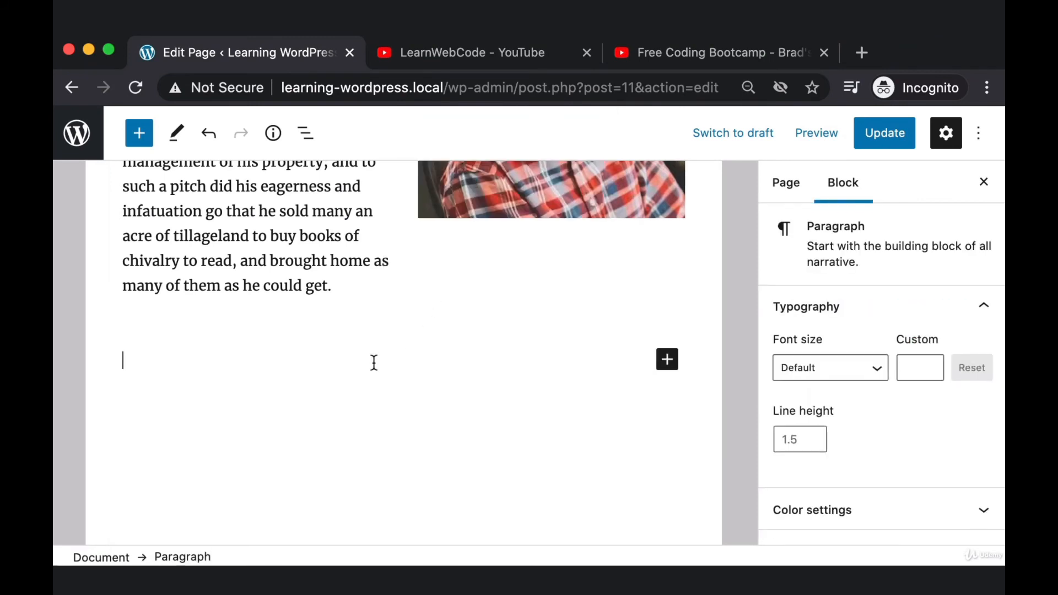
Examine the page title and the introductory paragraph beneath it, including the space between them.
scroll(700, 424, up, 2)
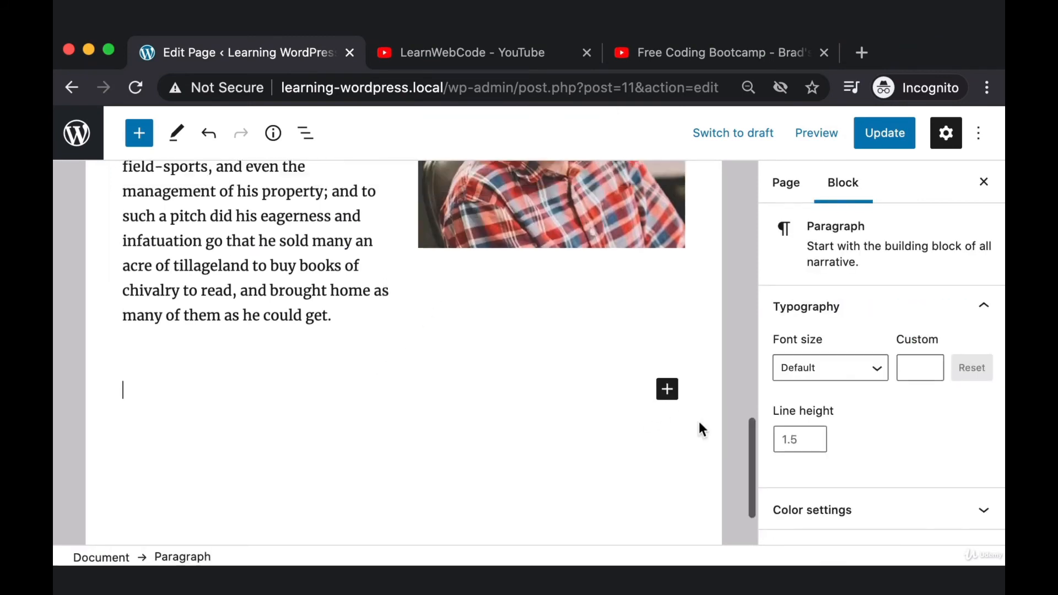
scroll(706, 413, up, 10)
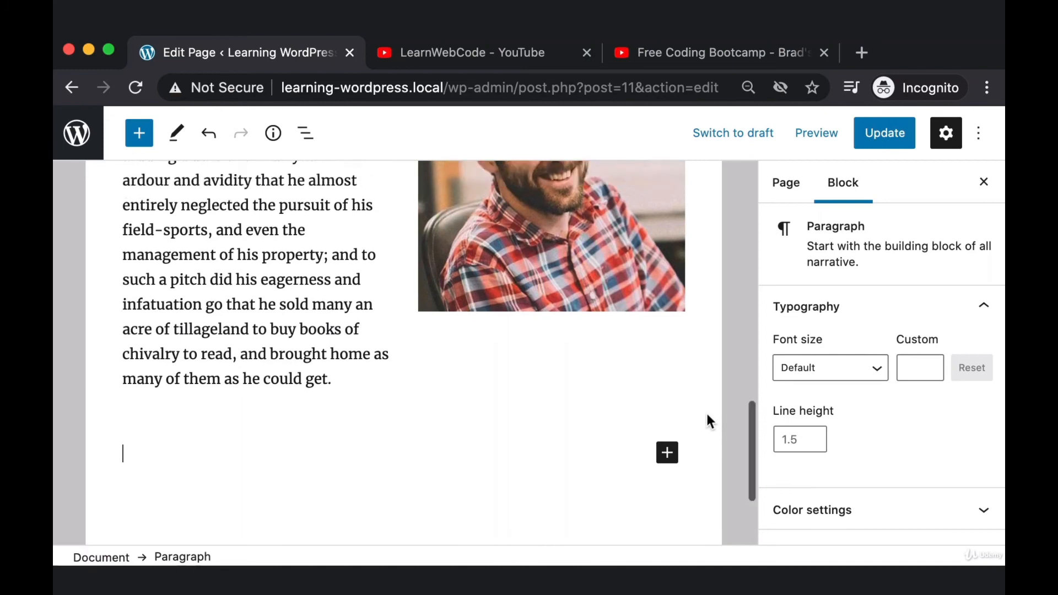
scroll(738, 421, up, 5)
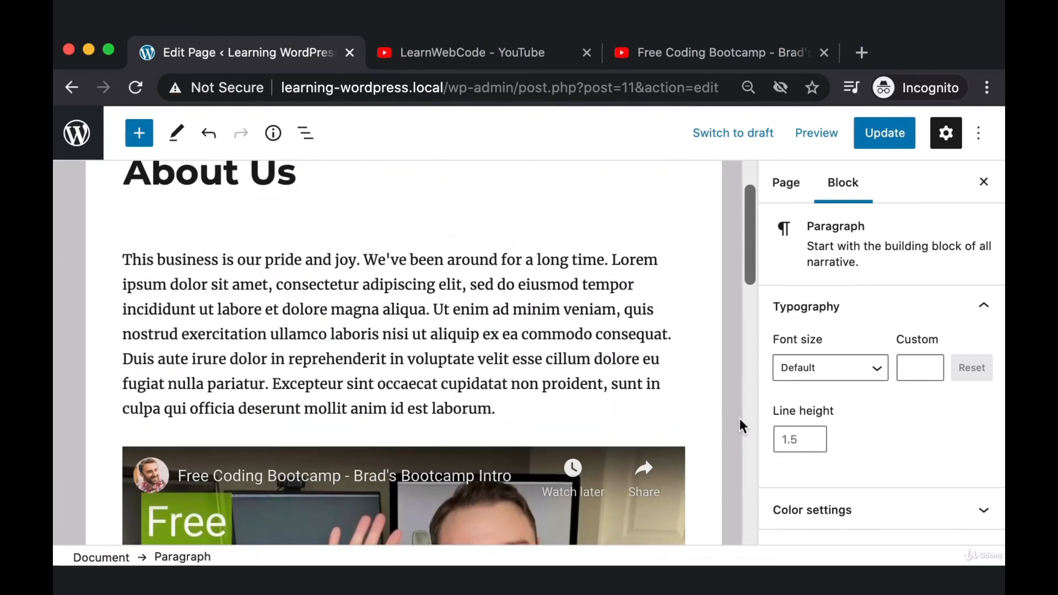
drag(146, 345, 427, 417)
click(428, 417)
drag(150, 257, 265, 268)
click(124, 345)
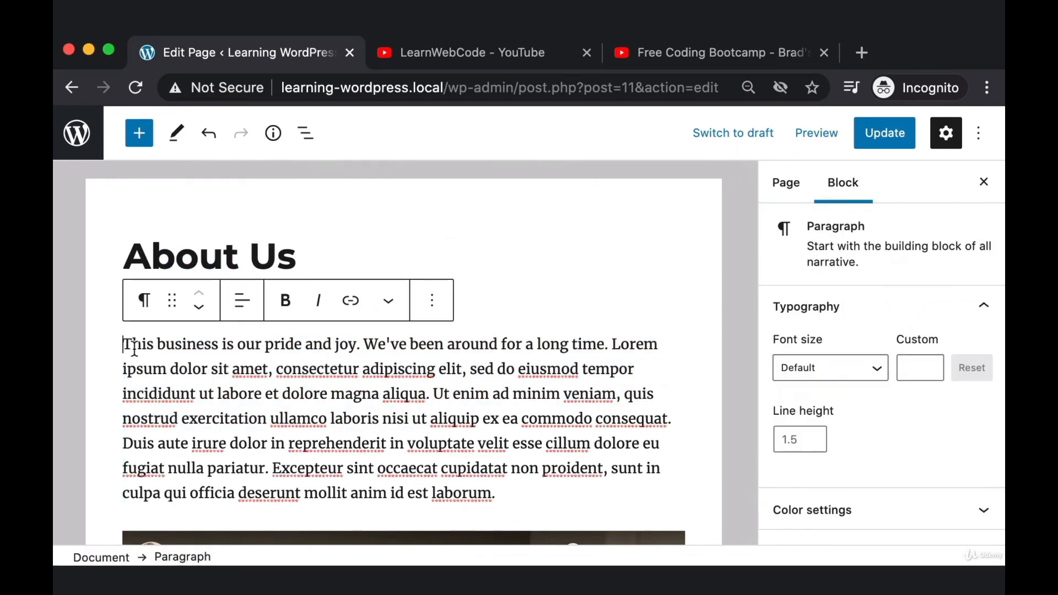
click(220, 256)
key(super+shift+4)
drag(123, 293, 363, 324)
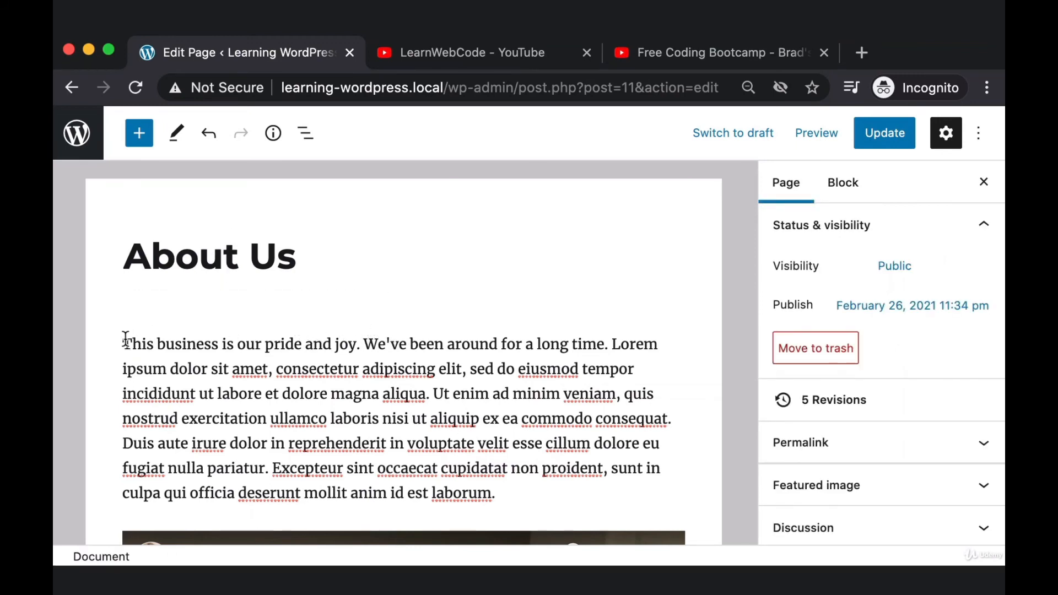
Insert a new paragraph above the introductory text reading "About The Company".
click(125, 341)
key(Return)
key(Up)
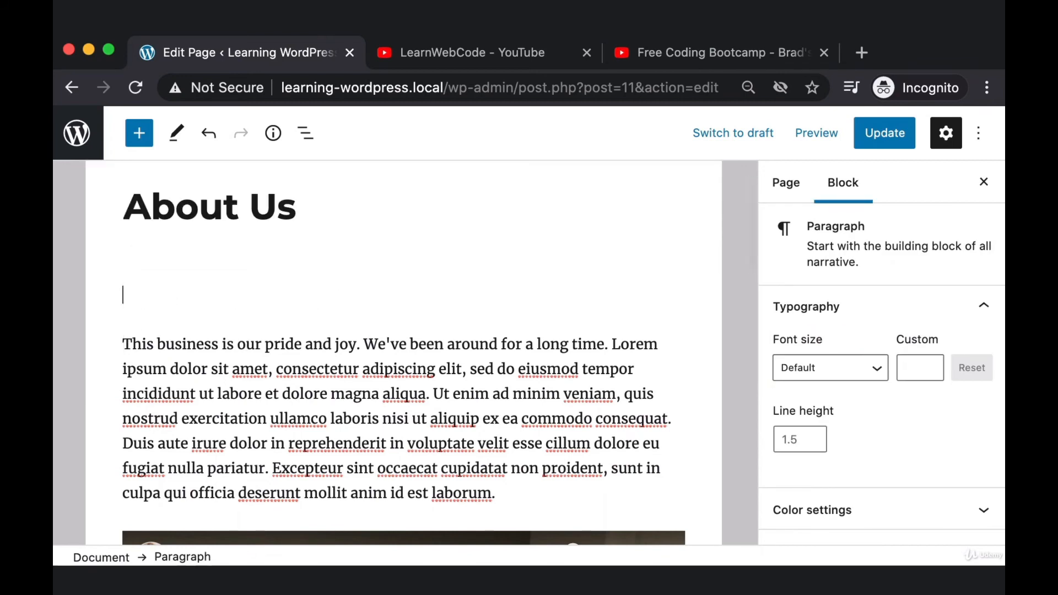
key(super+shift+4)
drag(127, 276, 297, 322)
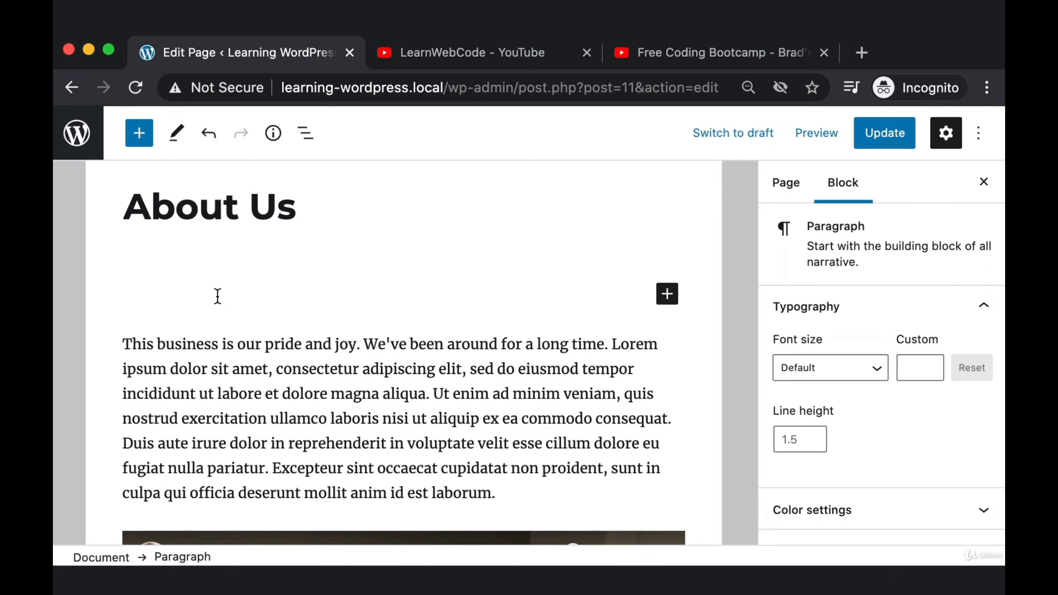
text(A)
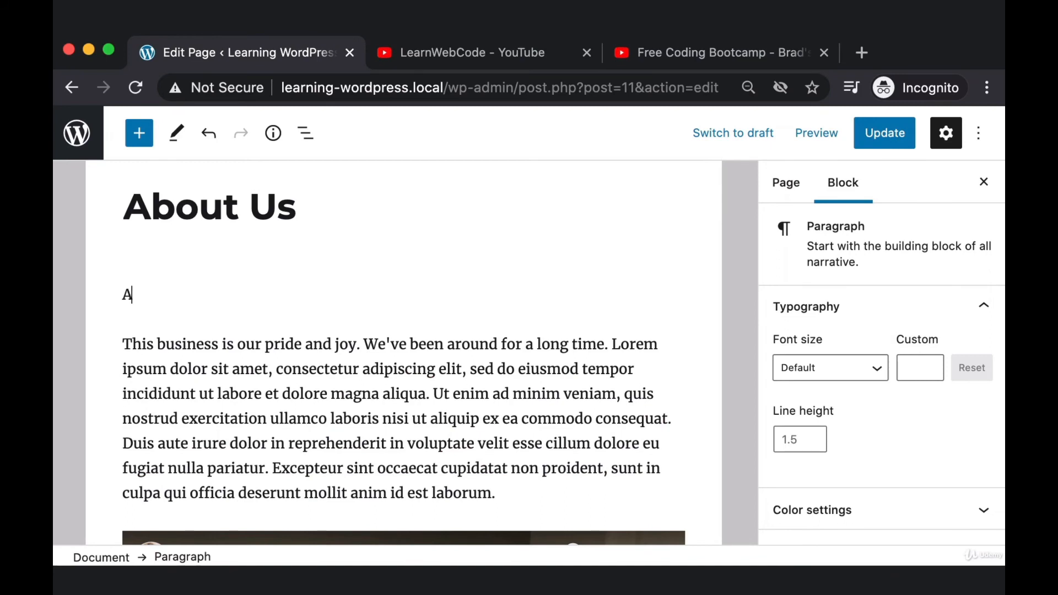
text(bout The Company)
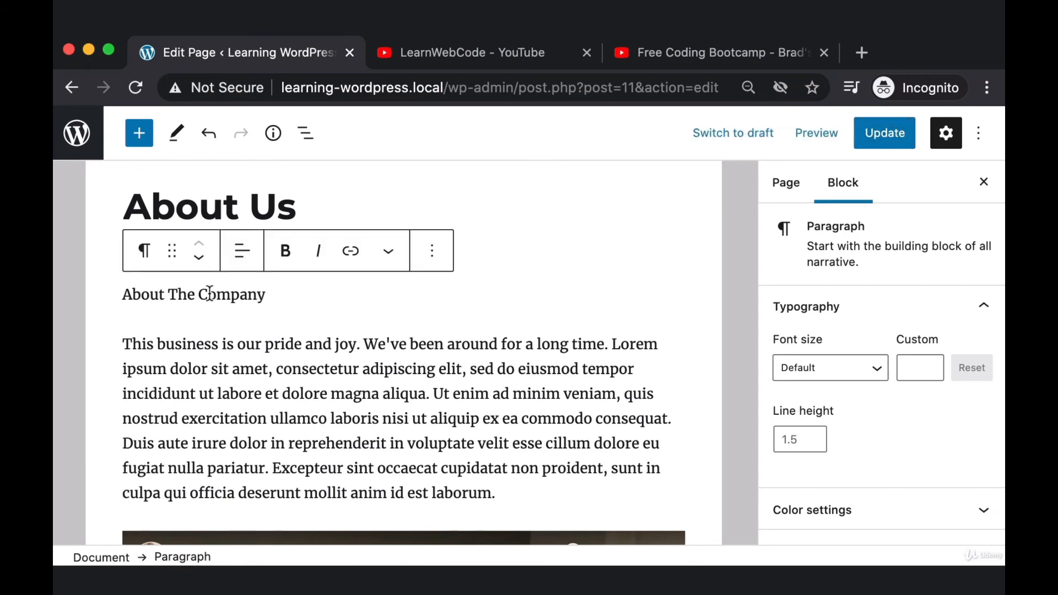
Set the font size of the "About The Company" paragraph to Large.
key(super+shift+4)
drag(820, 166, 904, 223)
click(815, 368)
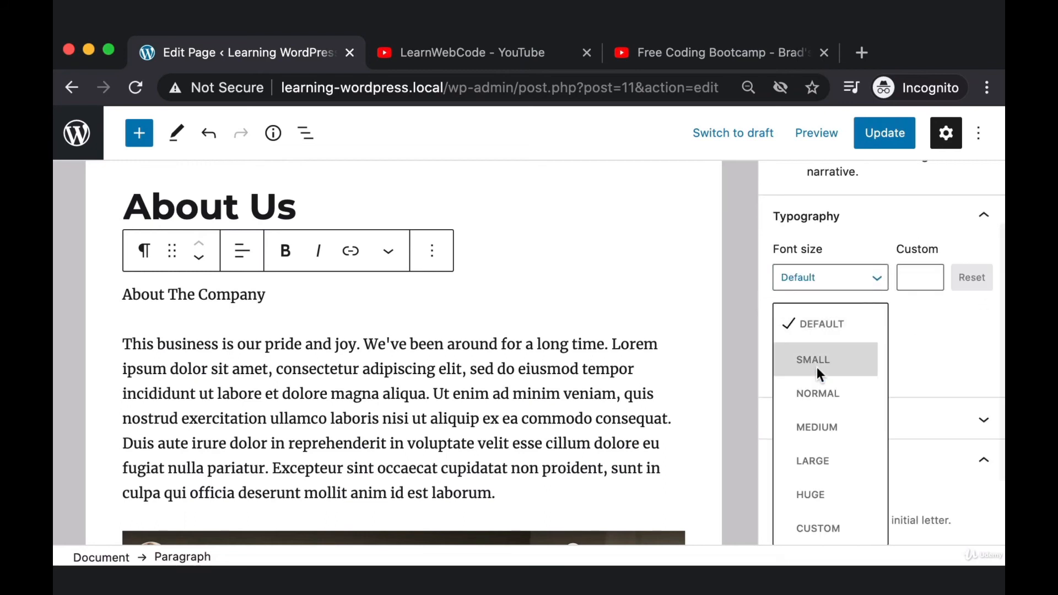
scroll(819, 385, down, 1)
click(813, 418)
scroll(815, 418, down, 1)
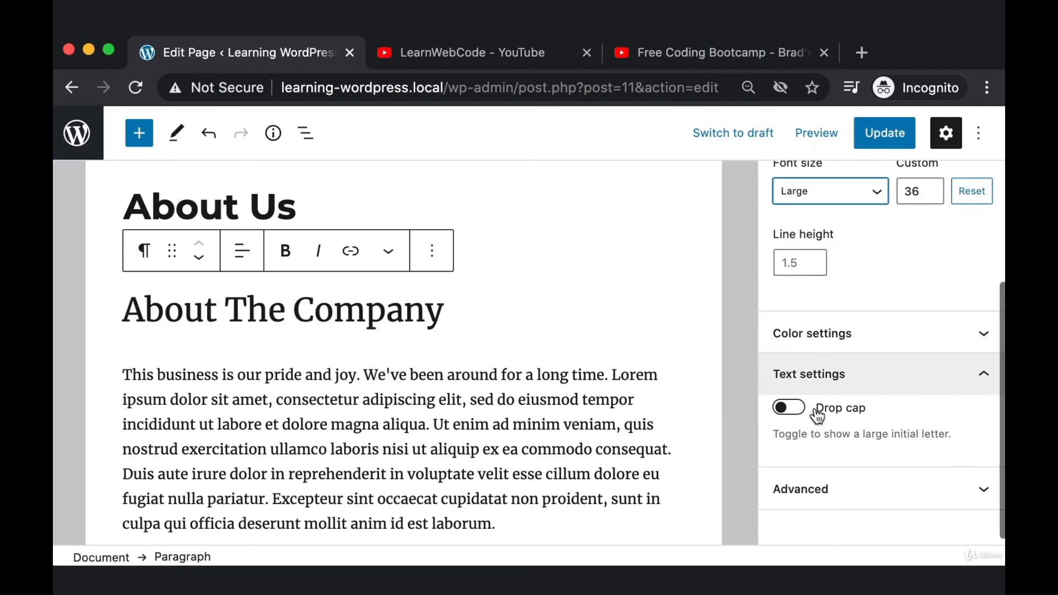
scroll(817, 414, up, 1)
Make the entire "About The Company" text bold.
key(shift+super+4)
drag(271, 234, 327, 276)
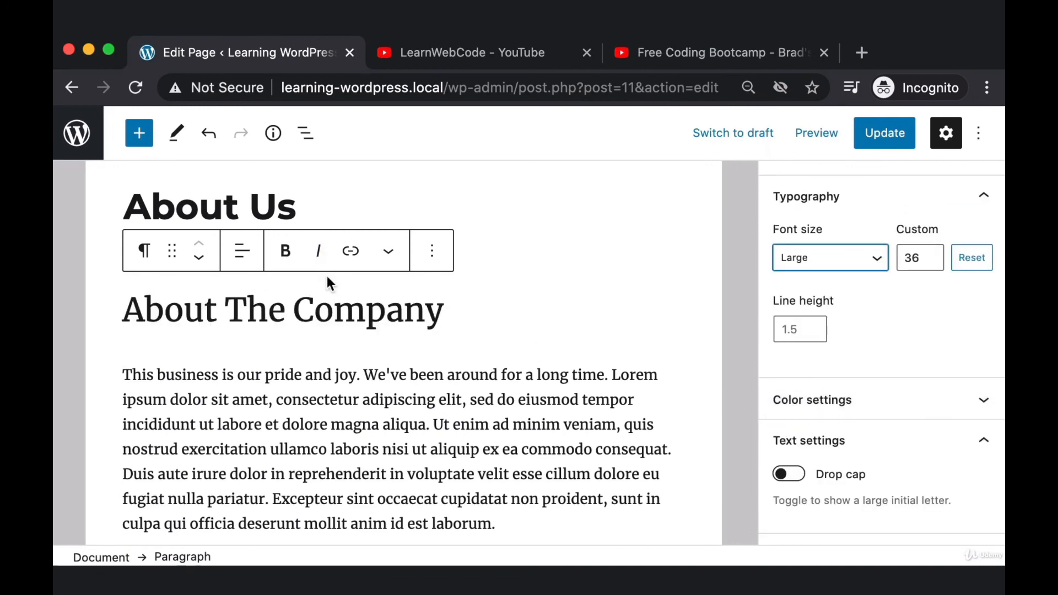
click(286, 251)
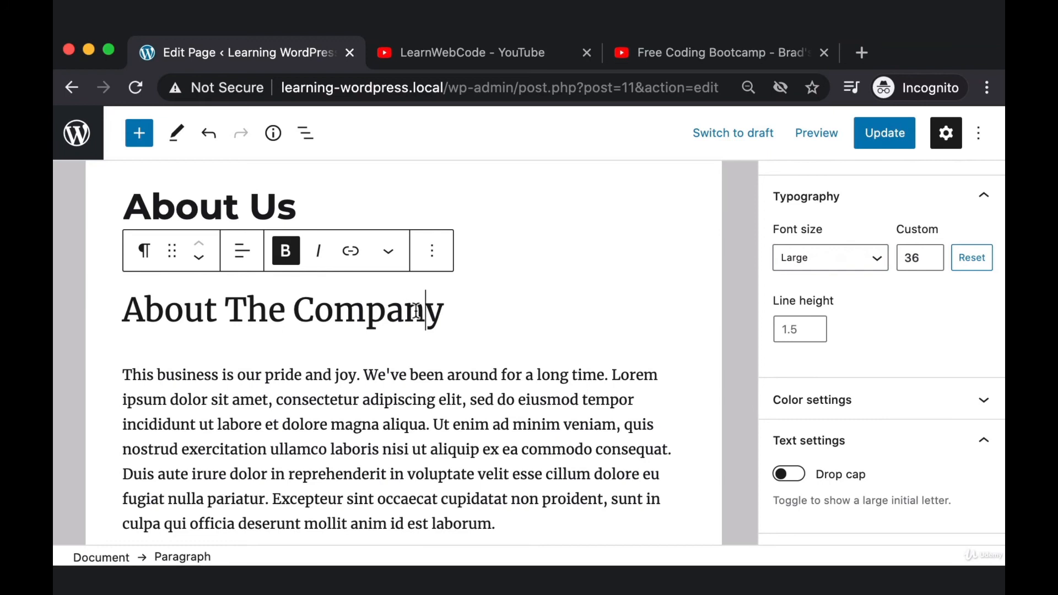
drag(441, 310, 122, 309)
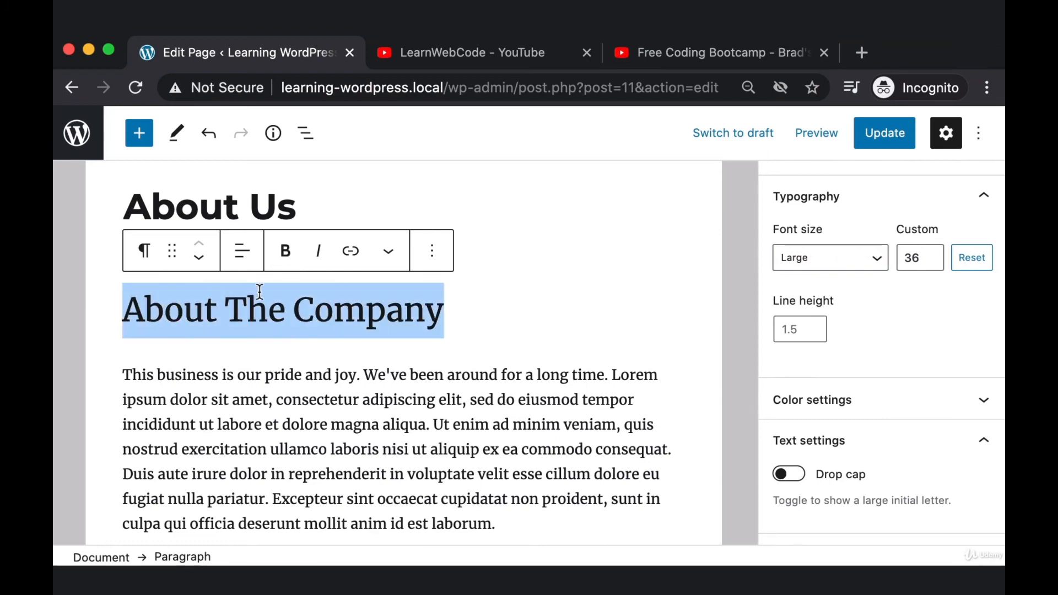
click(286, 251)
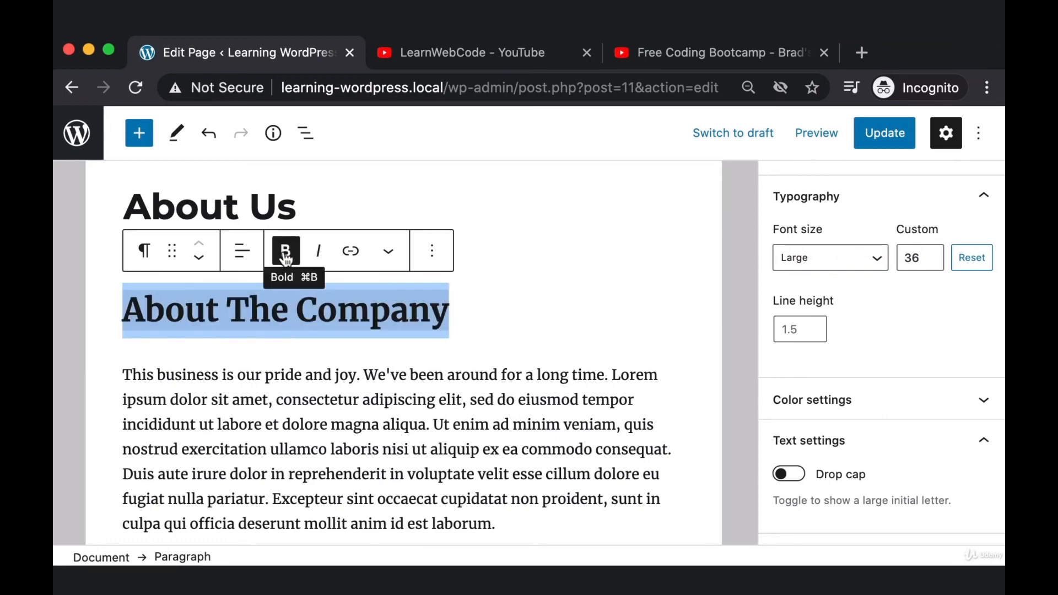
click(488, 310)
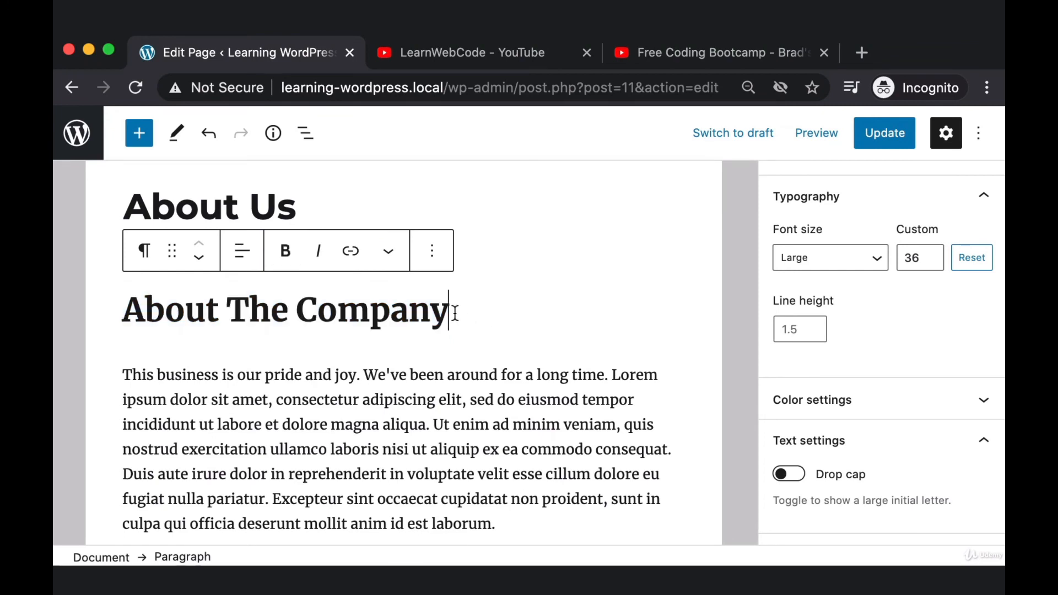
drag(458, 309, 128, 303)
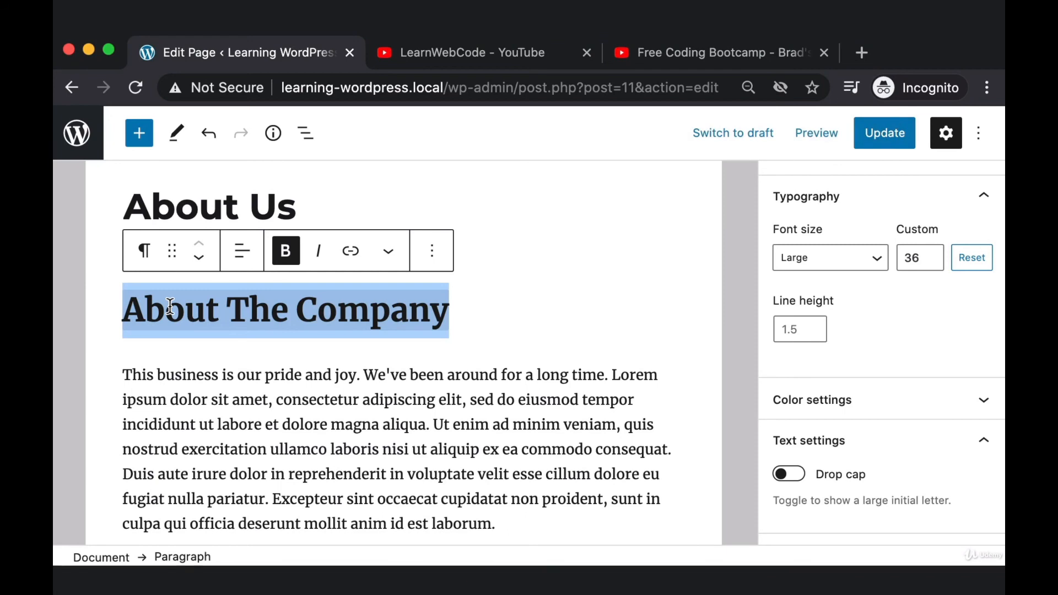
scroll(248, 325, down, 7)
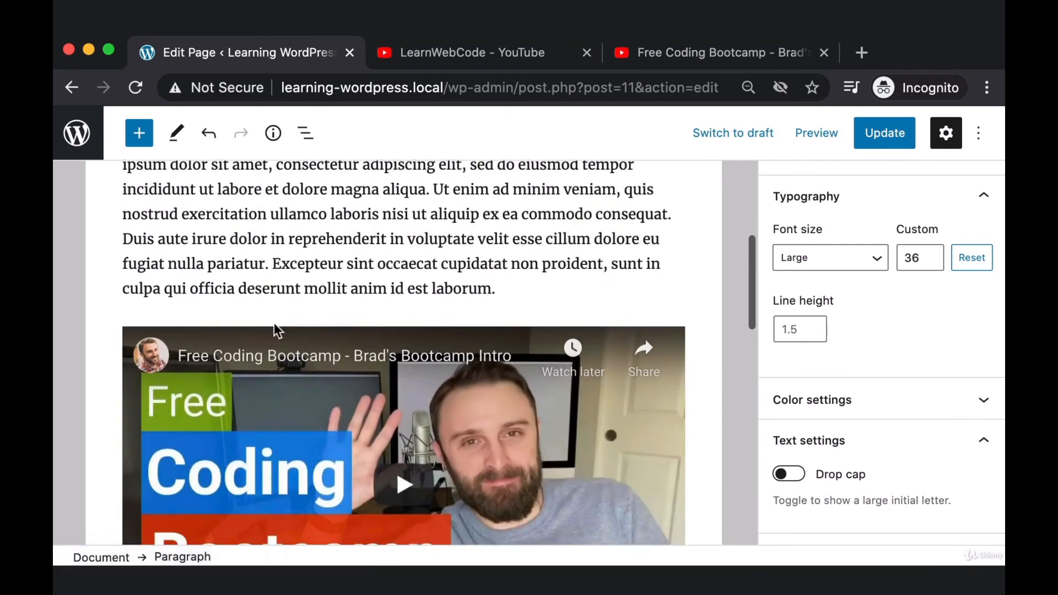
scroll(724, 405, up, 7)
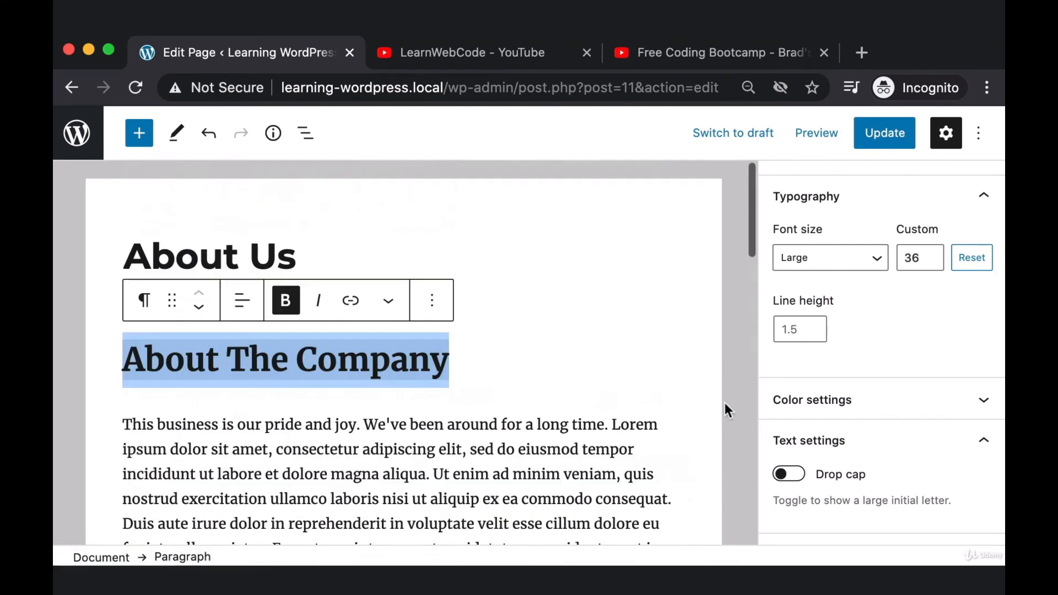
Clear the bold, large "About The Company" paragraph and remove its block from the page.
drag(450, 355, 139, 347)
key(BackSpace)
key(BackSpace)
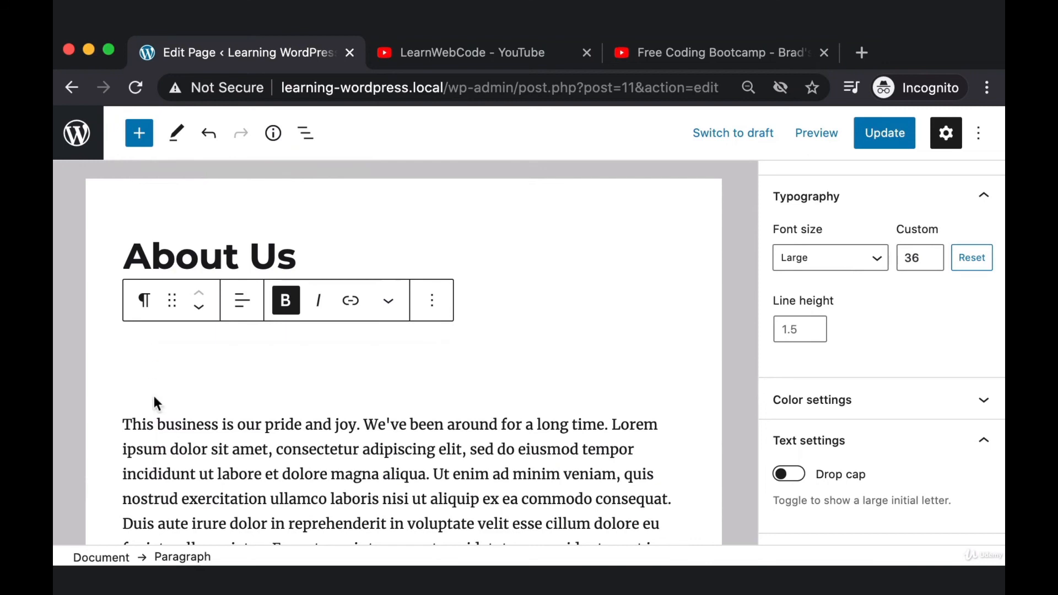
click(436, 306)
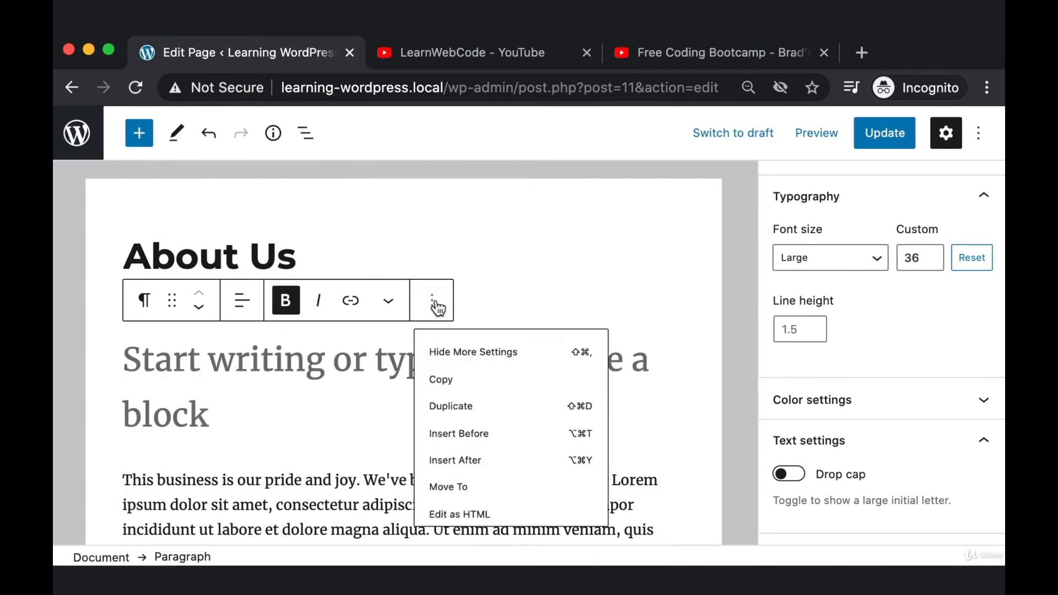
scroll(456, 484, down, 5)
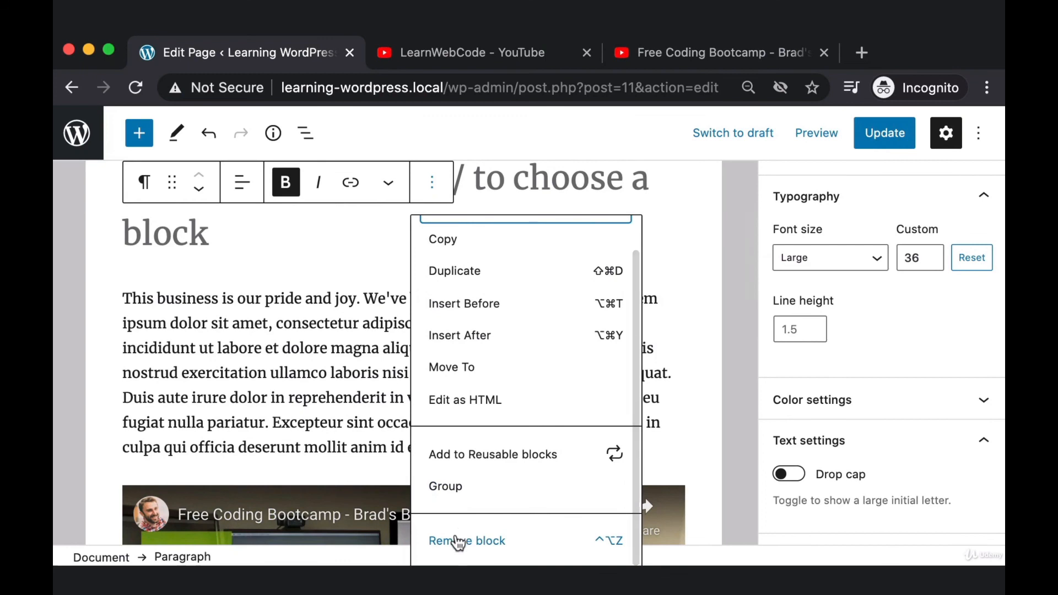
click(459, 543)
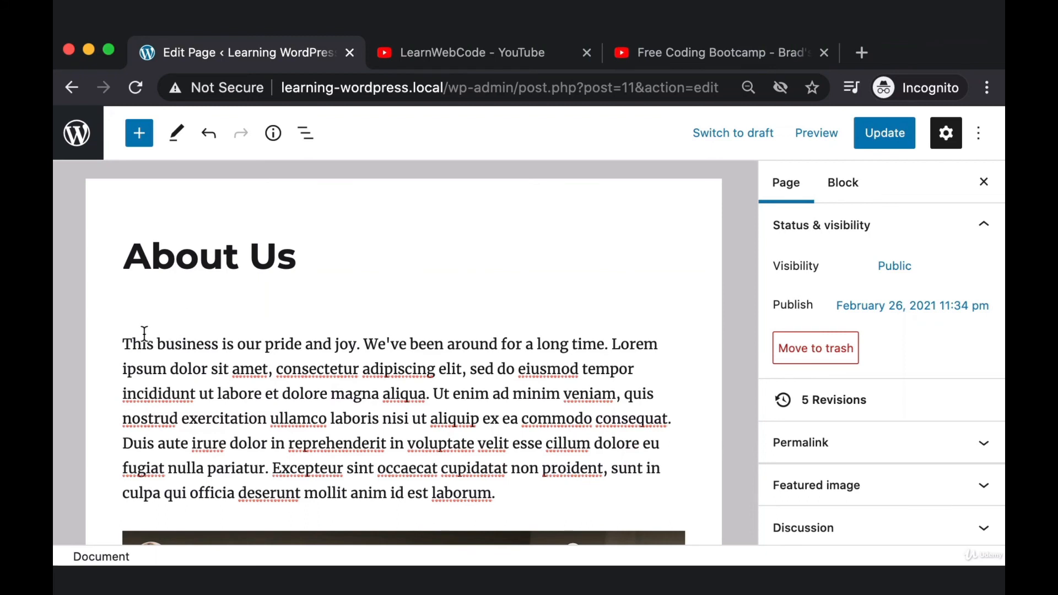
Insert a Heading block above the introductory paragraph with the text "About The Company".
drag(119, 286, 289, 336)
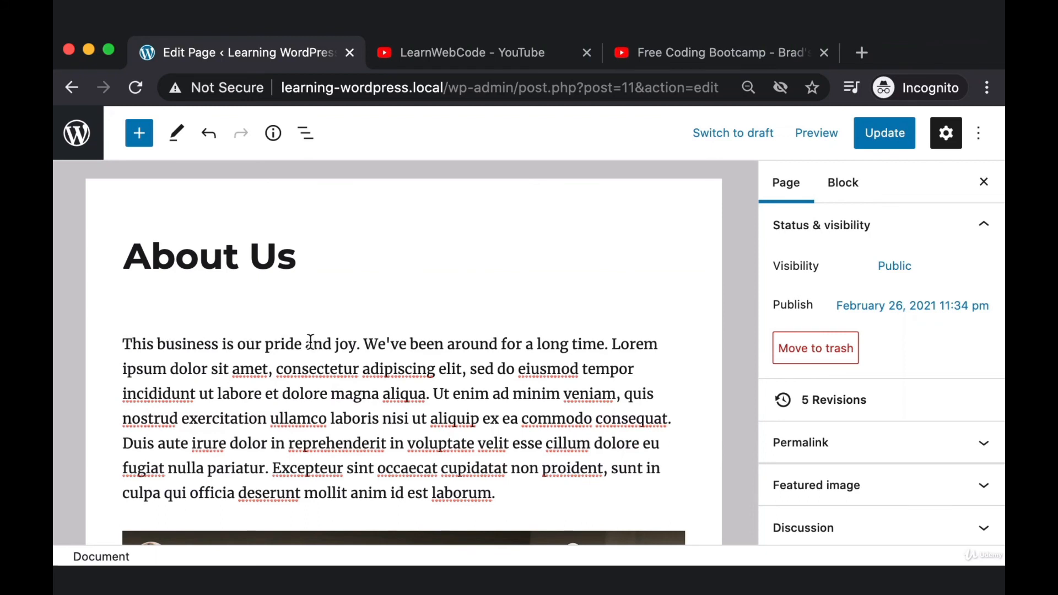
click(133, 346)
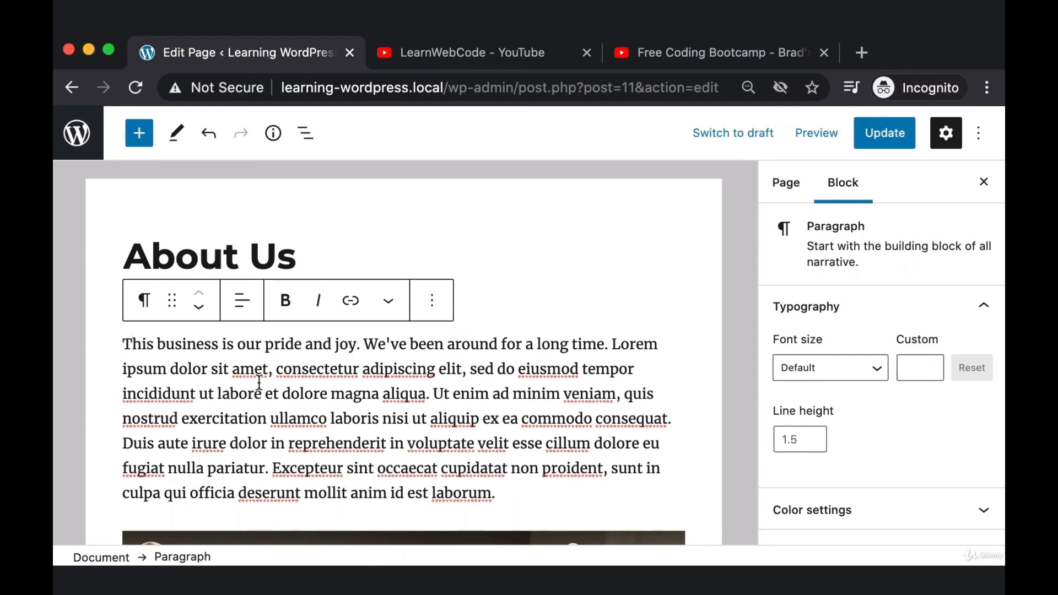
key(Return)
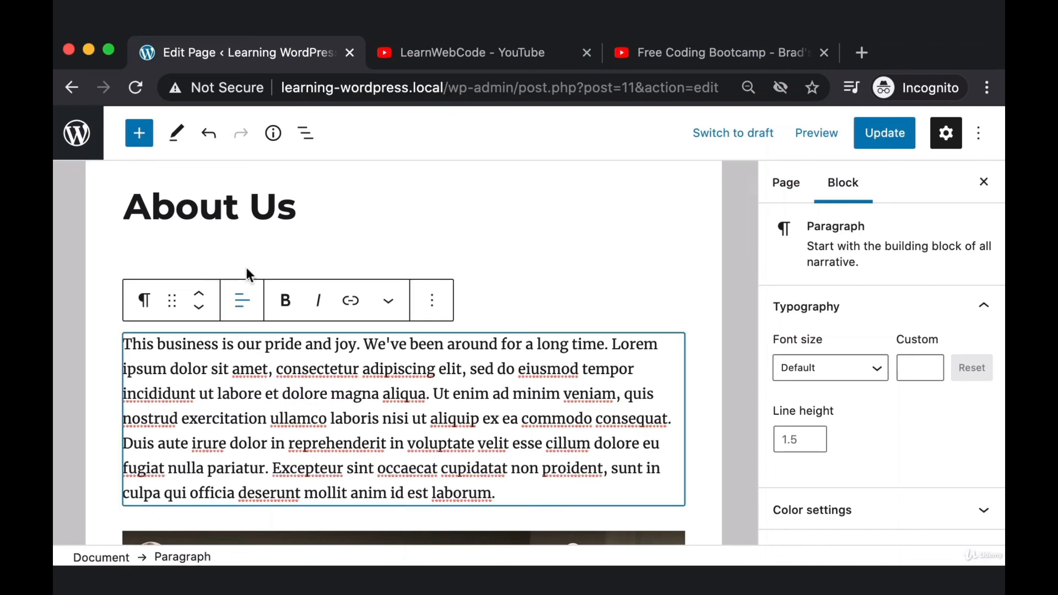
click(348, 250)
click(277, 293)
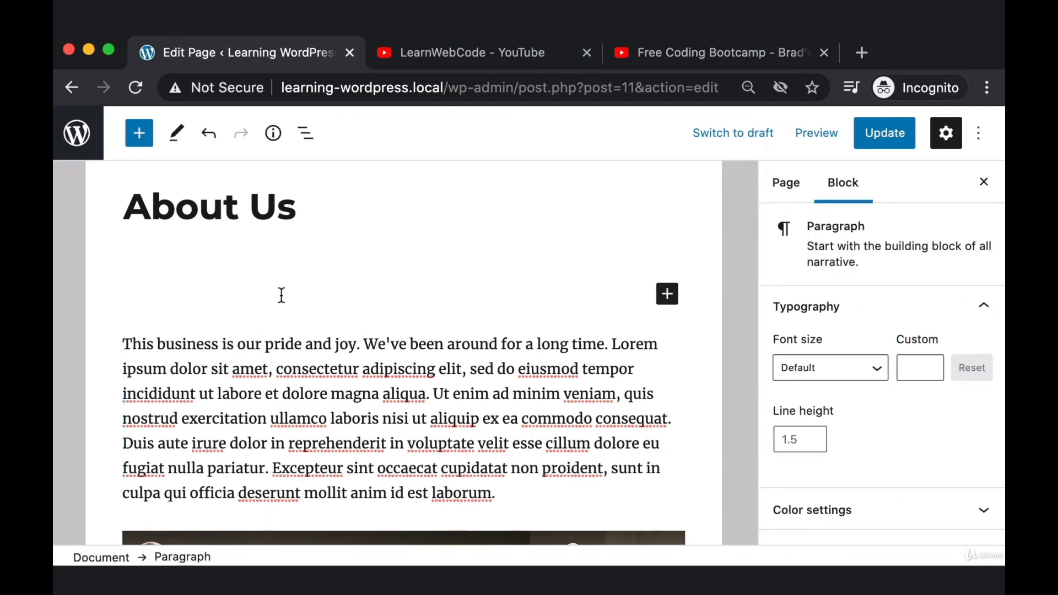
click(665, 294)
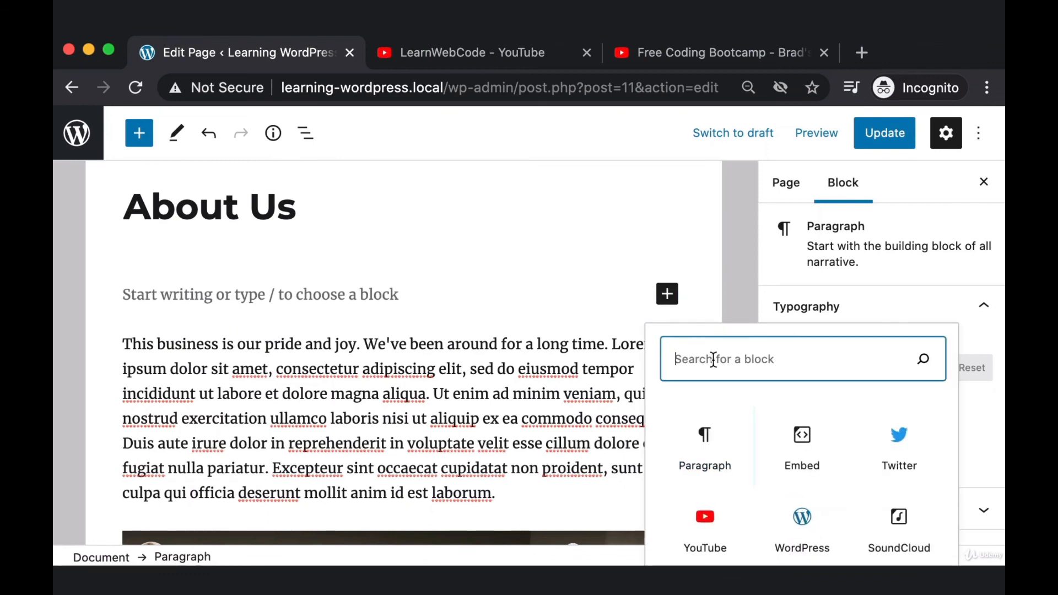
text(heading)
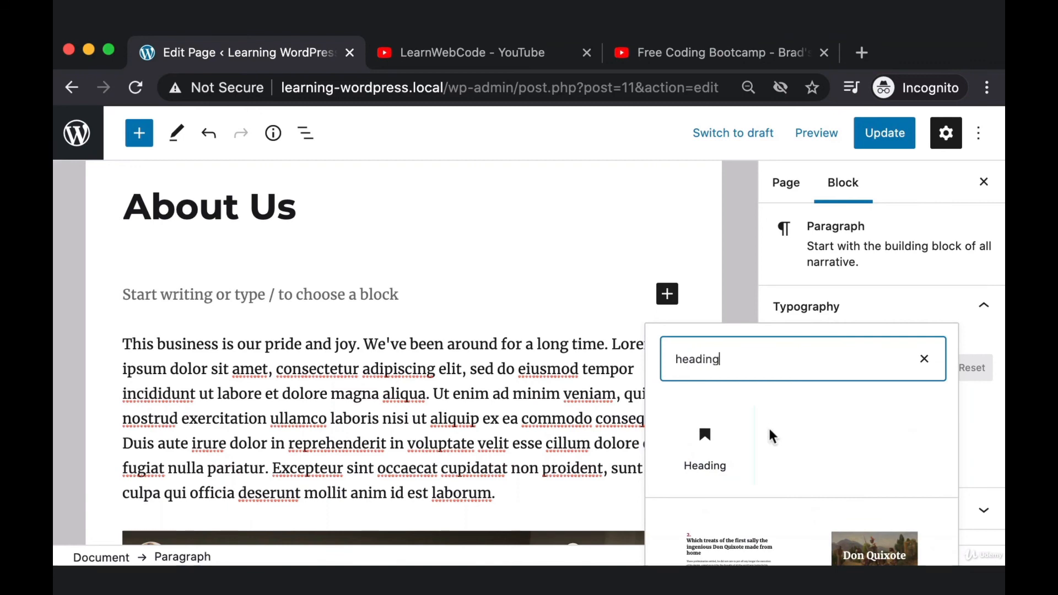
click(708, 444)
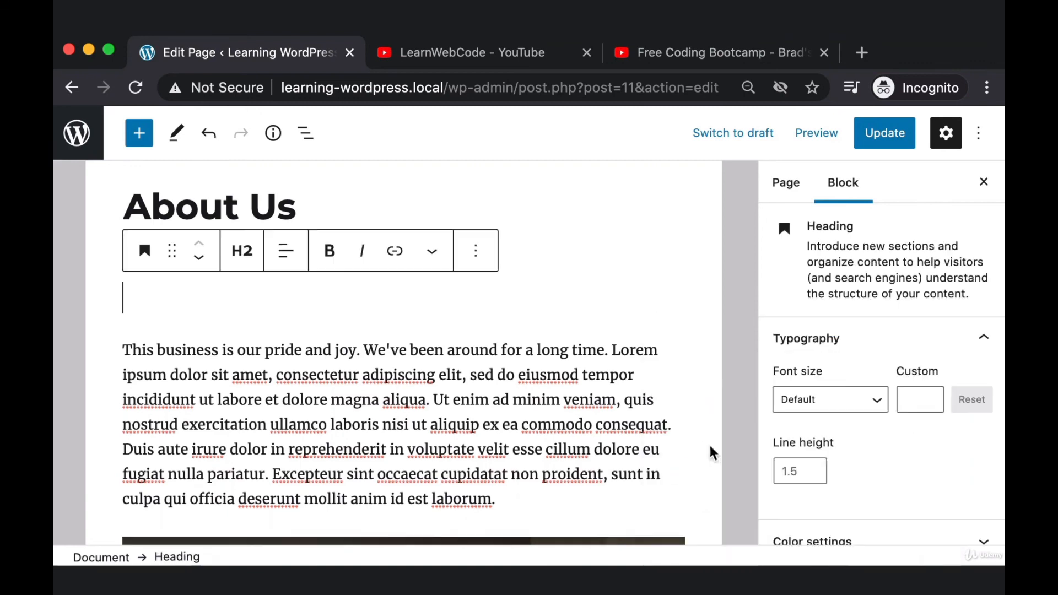
text(About The Company)
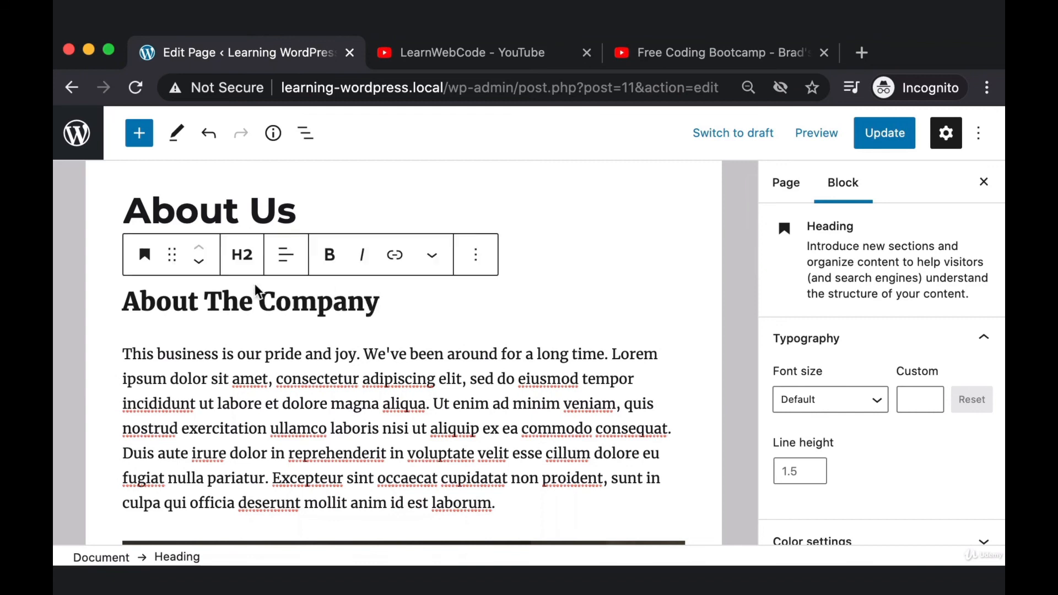
Change the level of the "About The Company" heading to Heading 3.
click(290, 298)
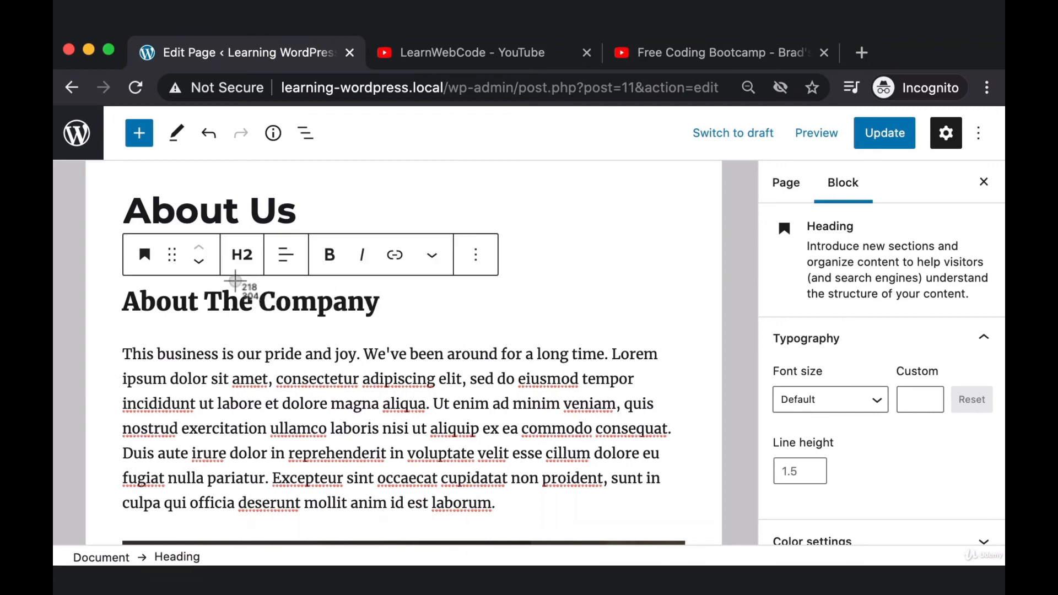
key(Escape)
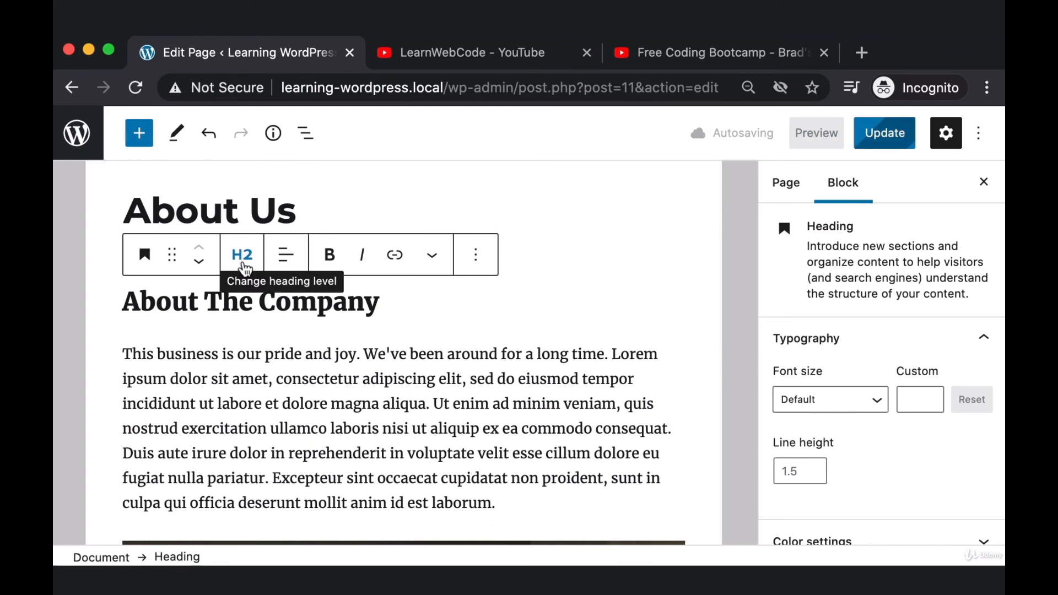
click(243, 255)
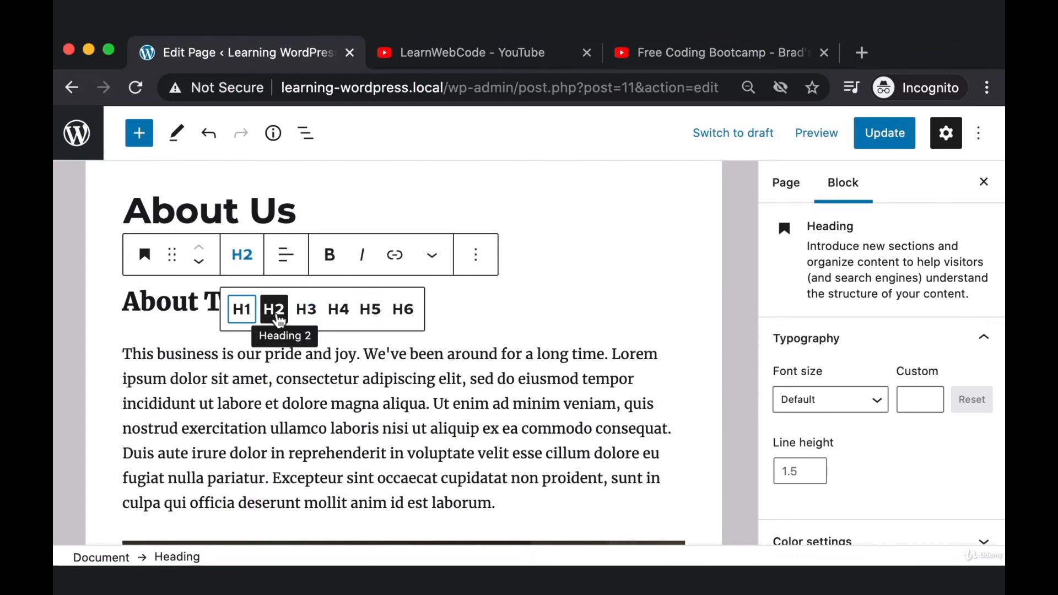
click(313, 315)
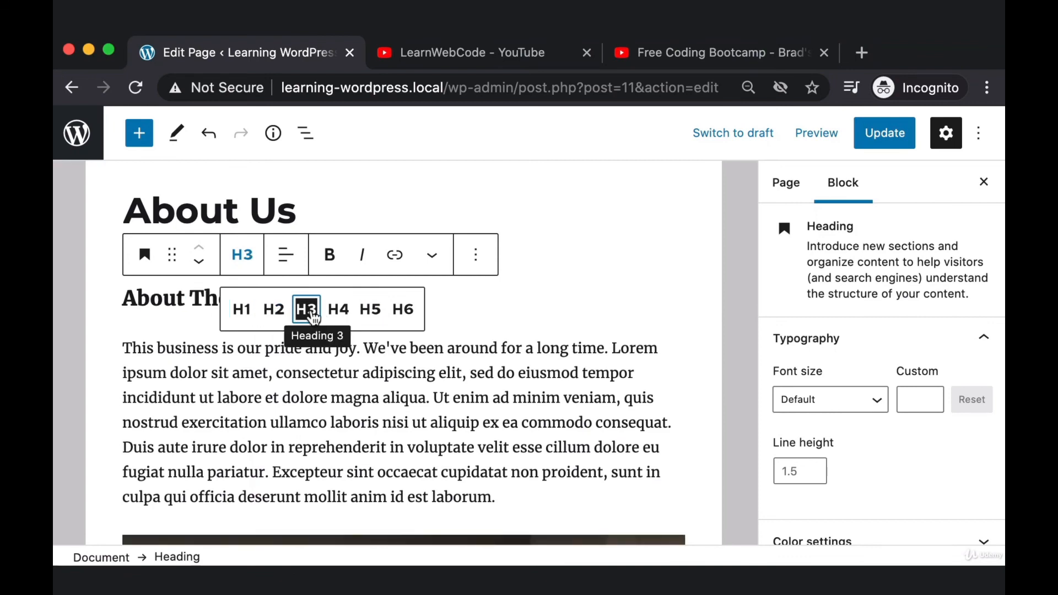
key(Escape)
click(383, 305)
drag(331, 301, 149, 293)
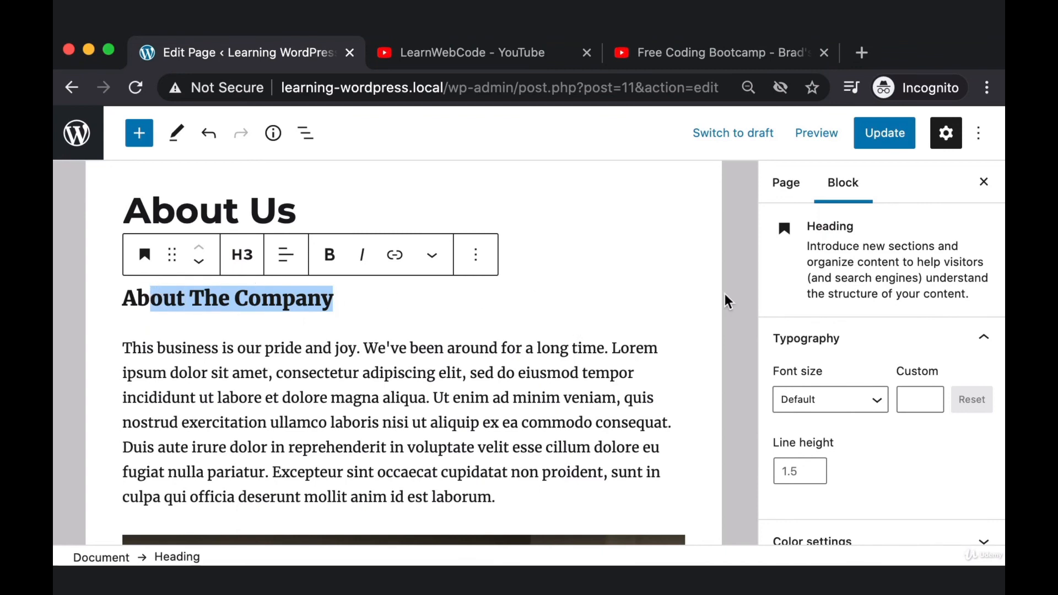
key(super+shift+4)
drag(766, 364, 990, 499)
click(249, 298)
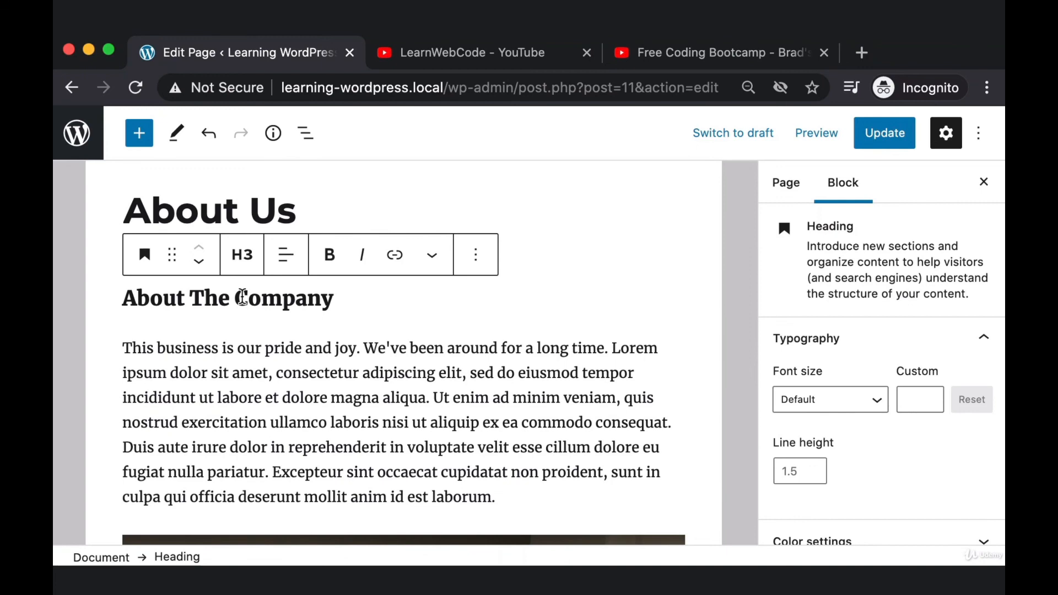
drag(307, 297, 321, 298)
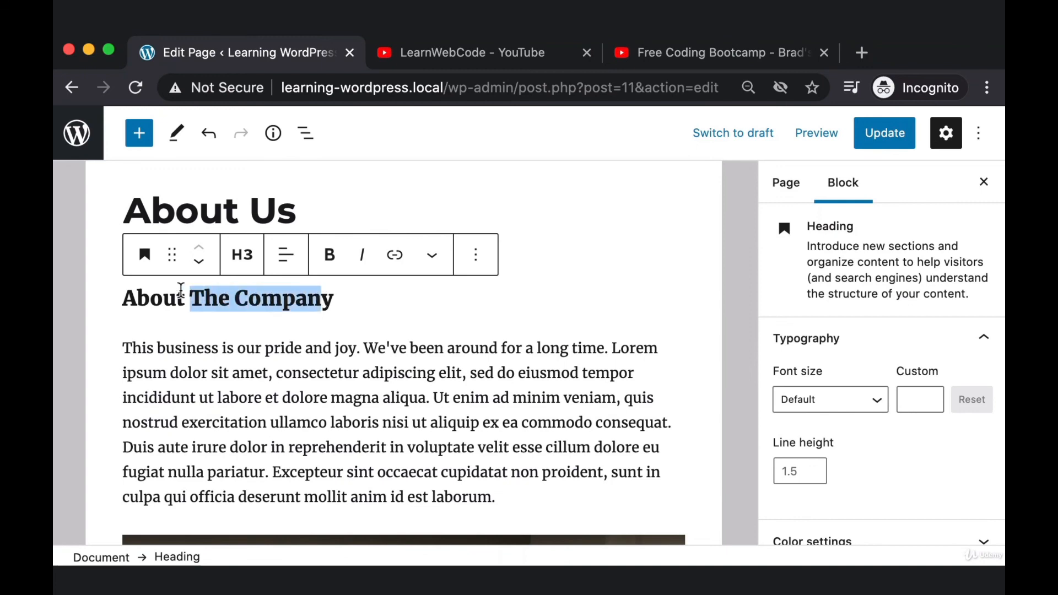
drag(142, 290, 296, 296)
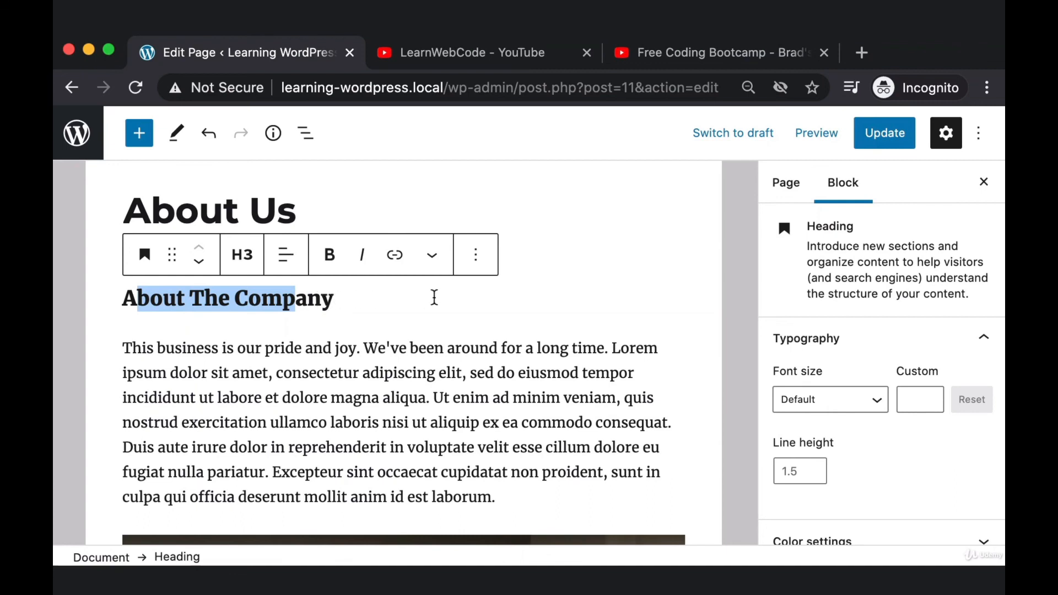
Remove the "About The Company" heading block from the page.
click(475, 255)
scroll(536, 430, down, 3)
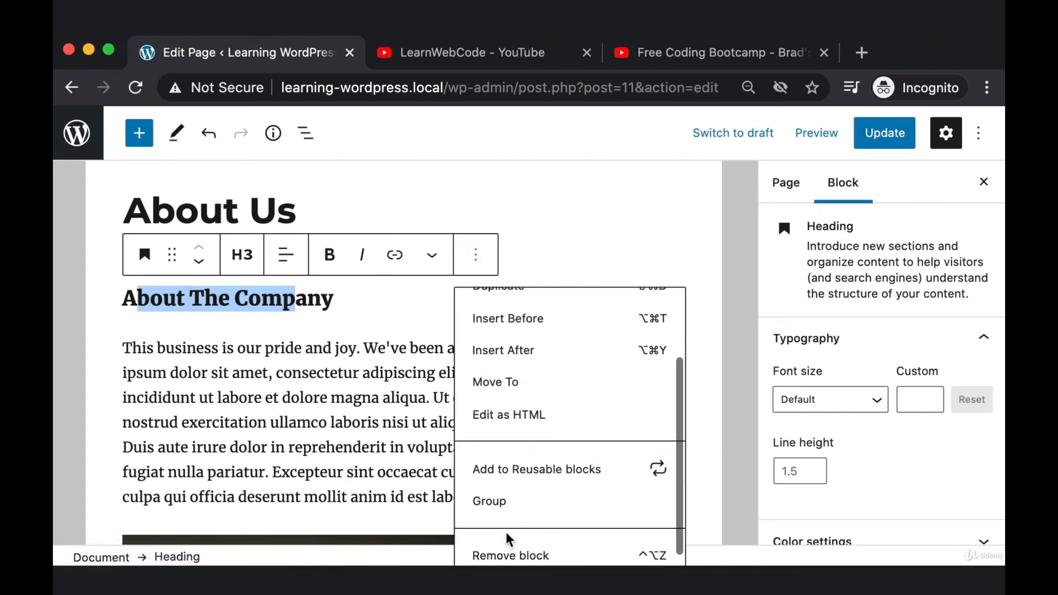
click(509, 554)
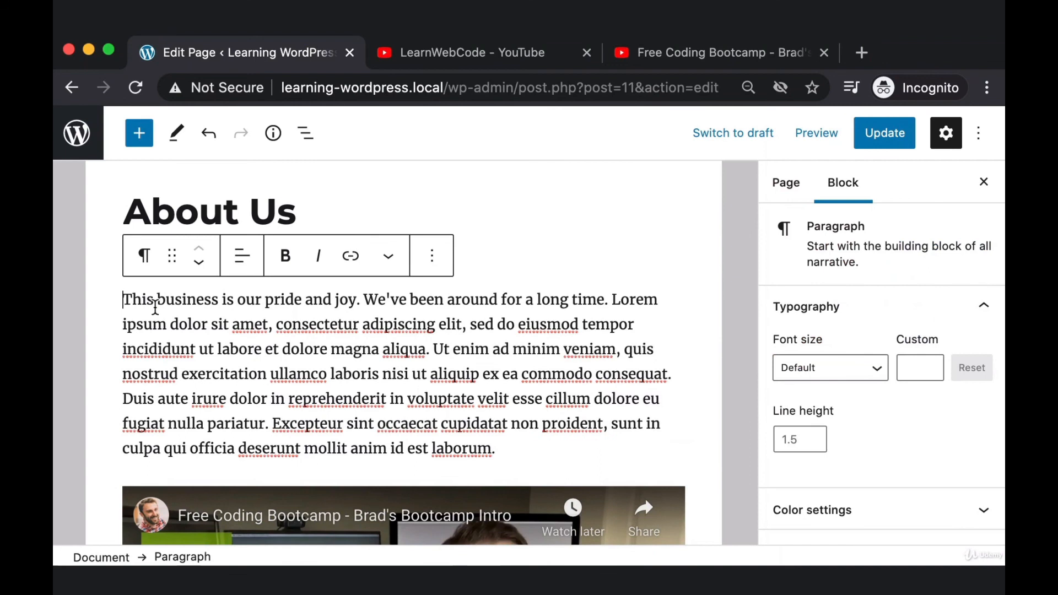
Add a new paragraph reading "About The Company" above the introductory text.
key(Return)
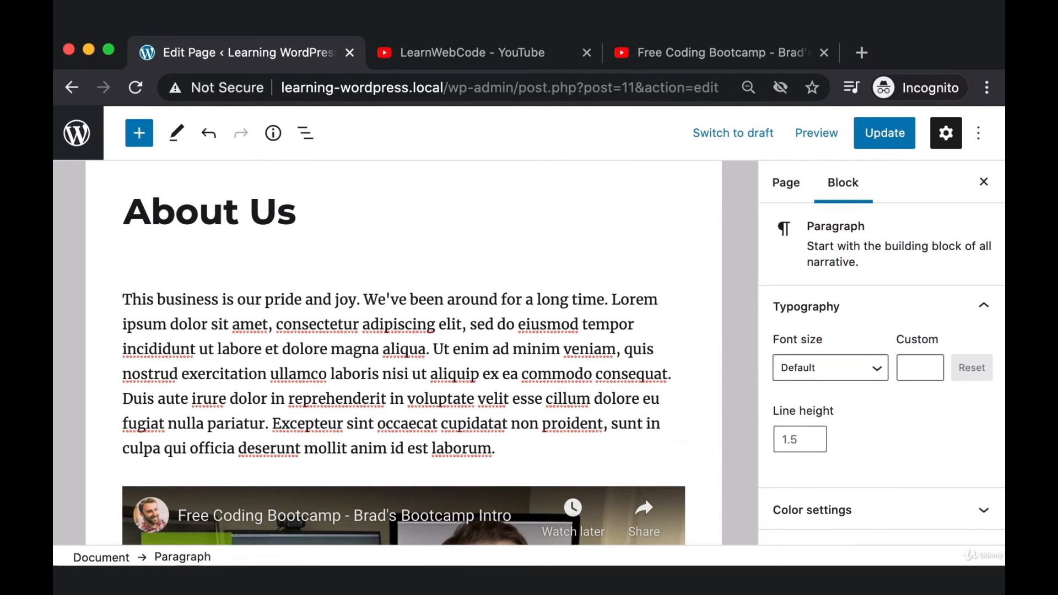
key(Return)
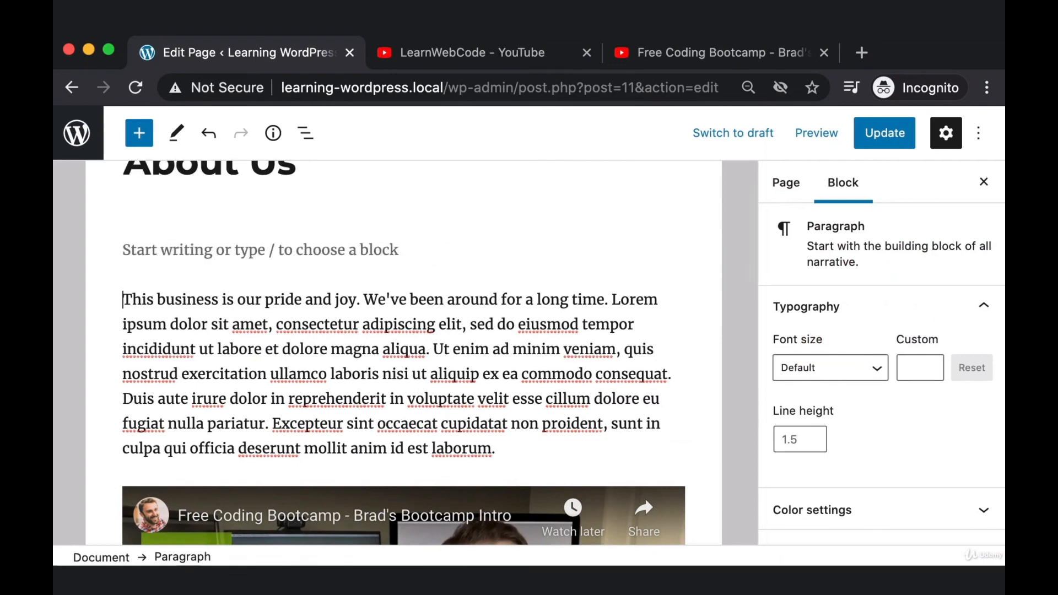
key(Up)
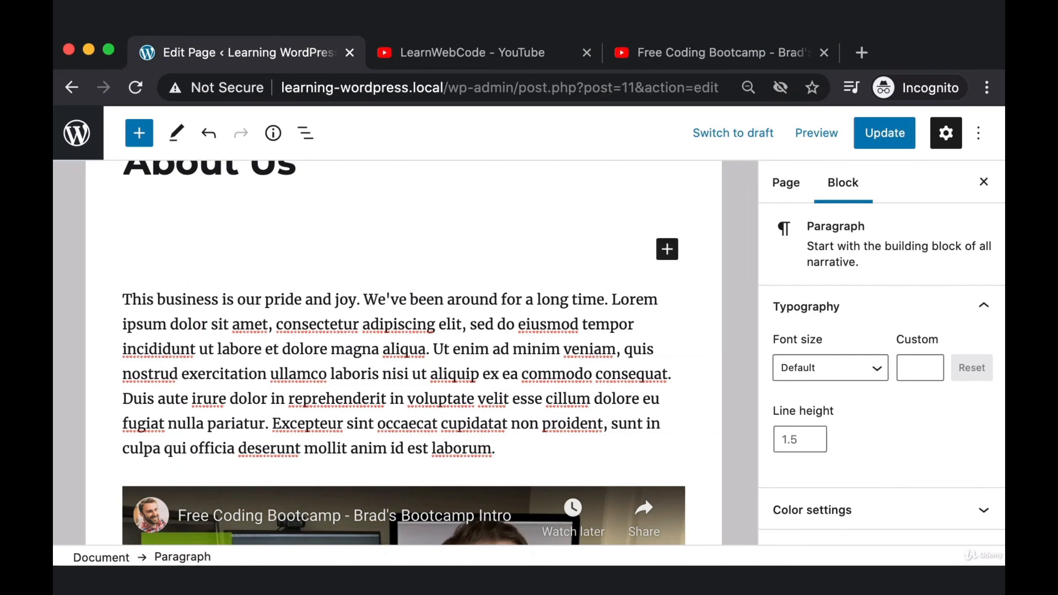
text(About The Company)
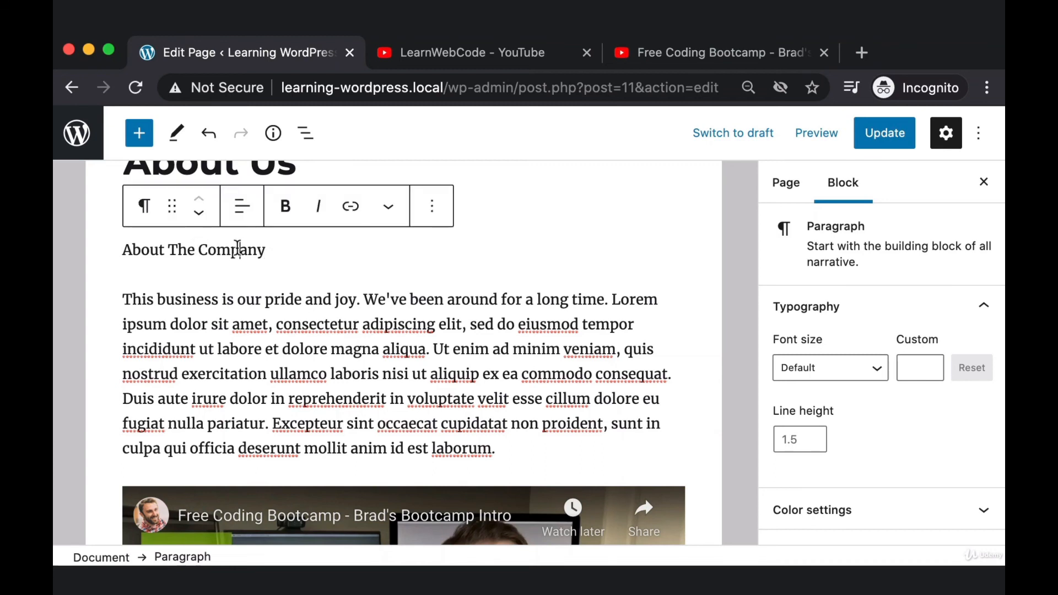
Transform the "About The Company" paragraph into a Heading block and set its level to H3.
key(super+shift+4)
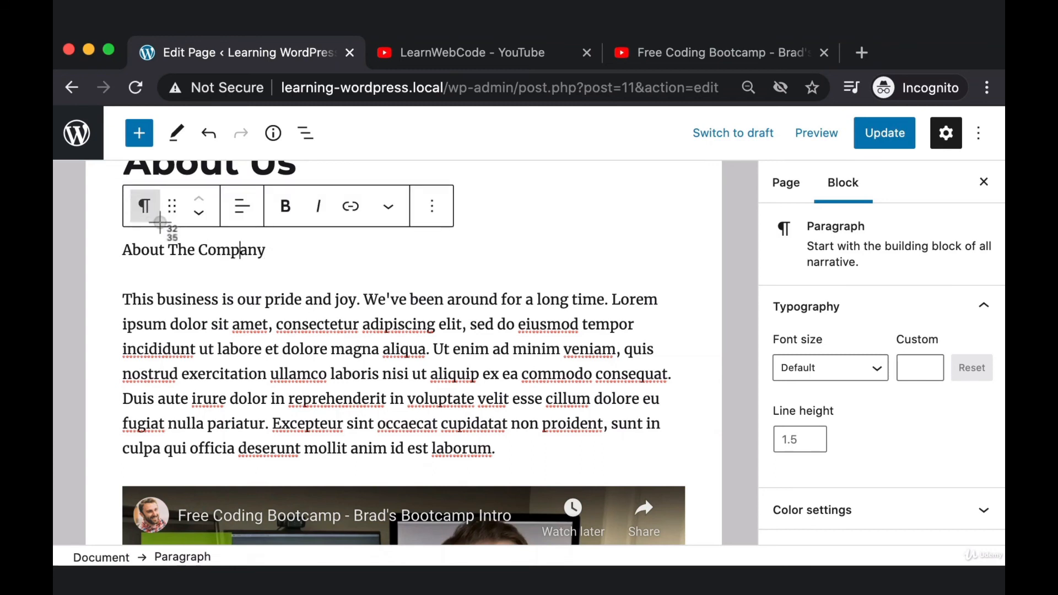
key(Escape)
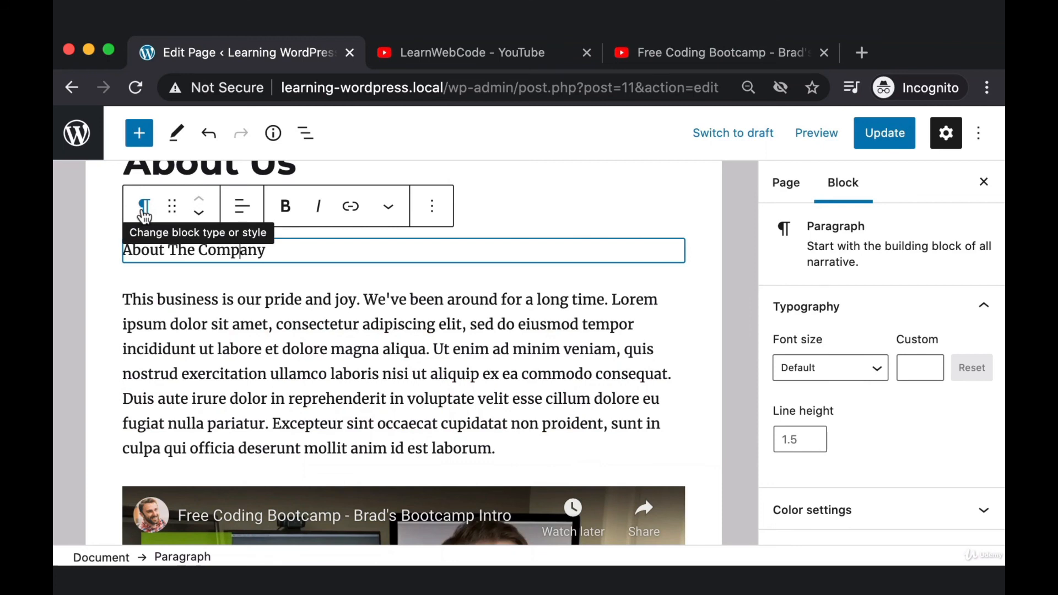
click(145, 212)
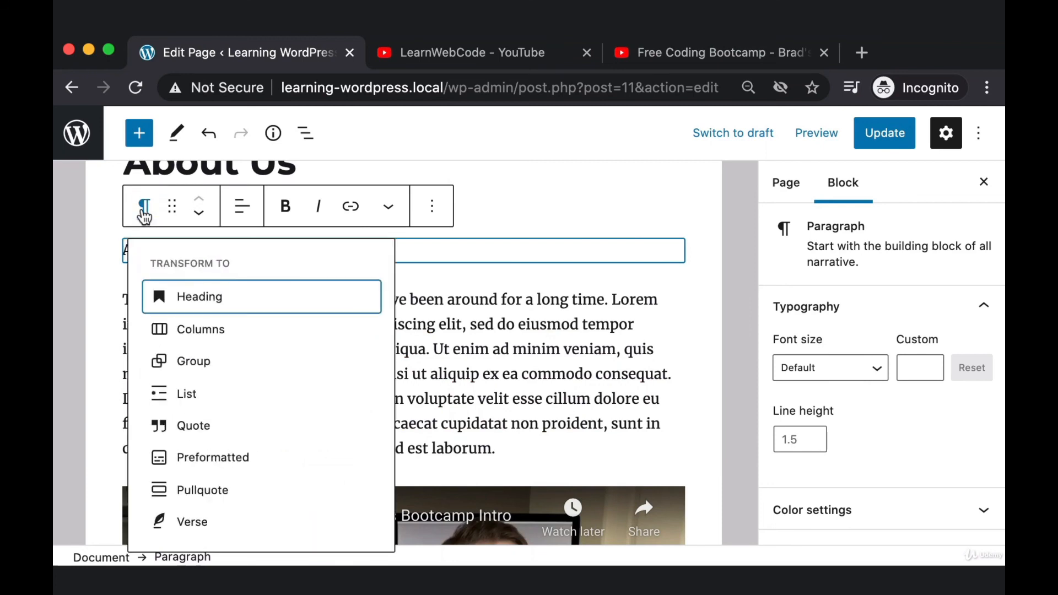
click(202, 308)
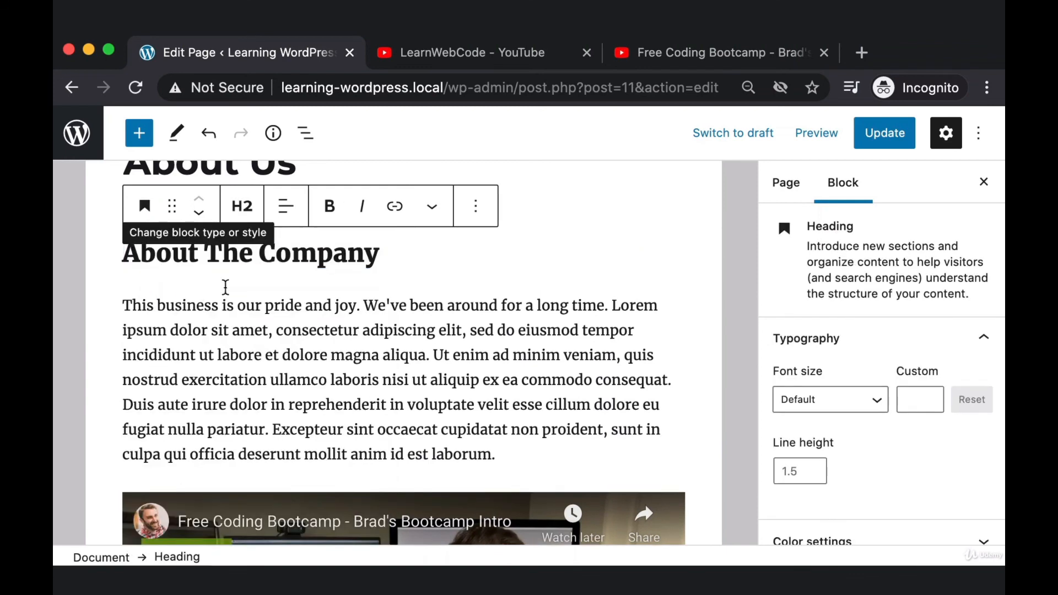
click(258, 210)
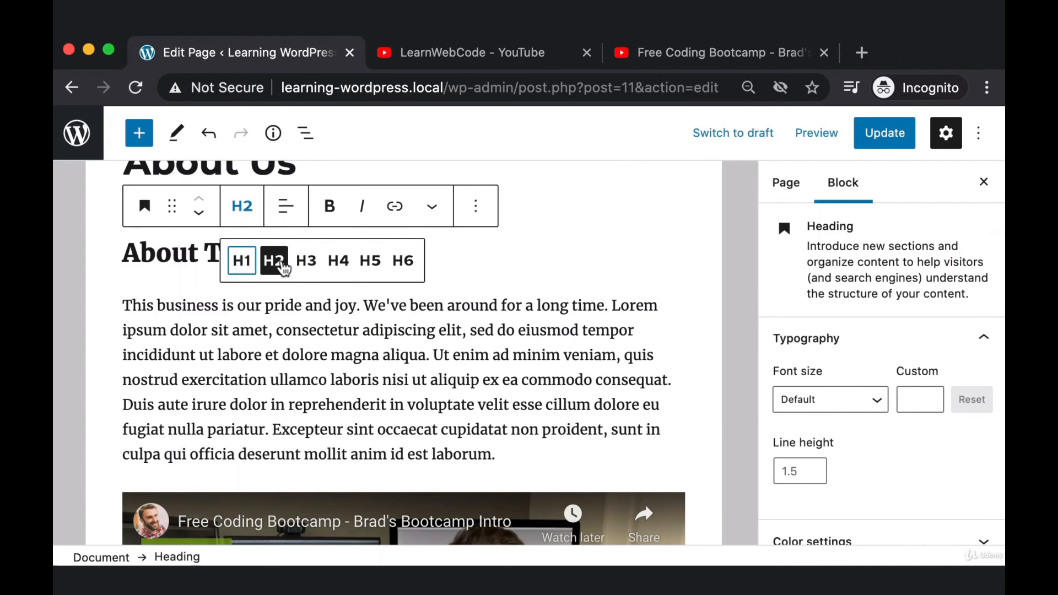
click(305, 264)
click(626, 184)
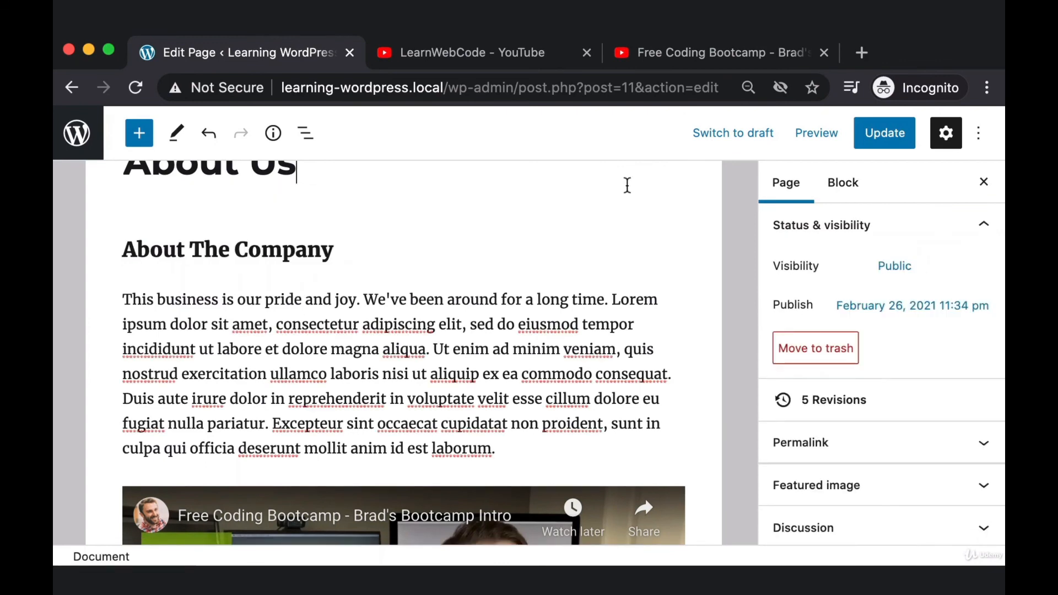
Update the About Us page and open its published version.
click(881, 142)
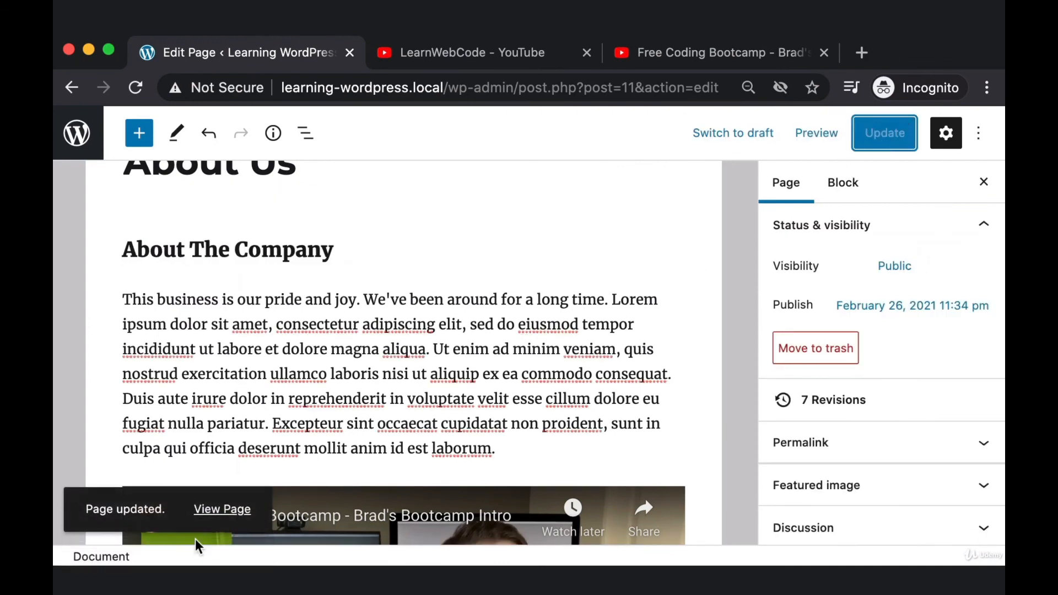
click(212, 508)
Examine the published About Us page, including the "About The Company" heading, the introductory text and the embedded video.
scroll(565, 374, down, 2)
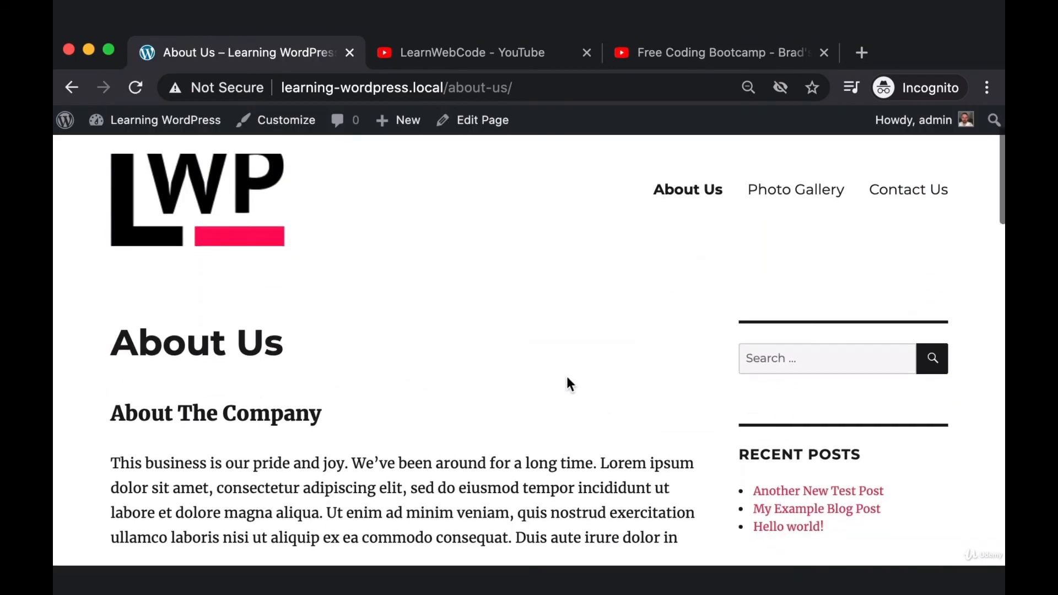
scroll(617, 362, down, 2)
drag(351, 373, 513, 448)
click(514, 453)
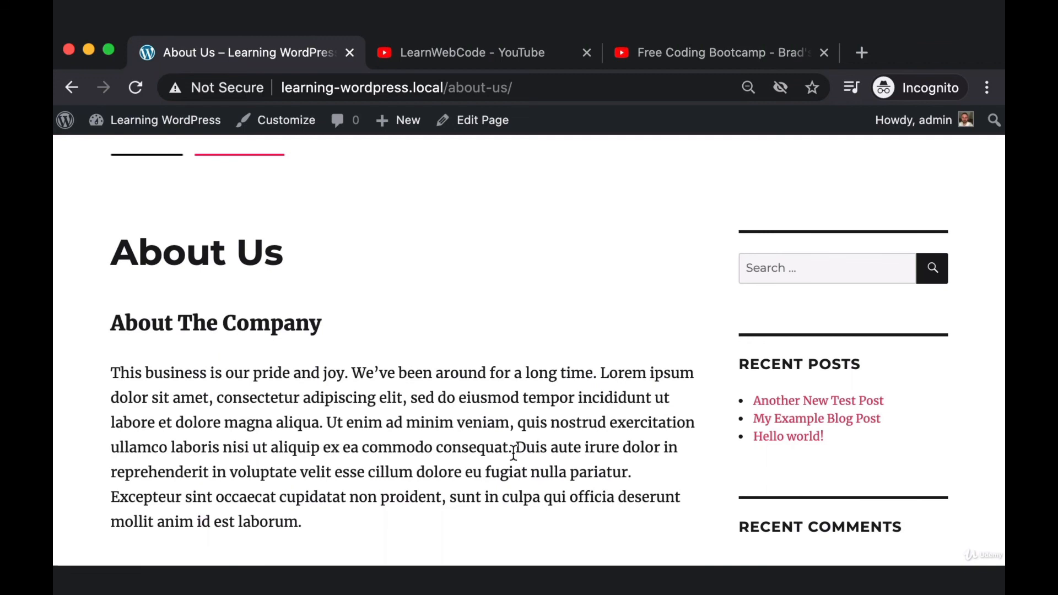
scroll(513, 451, down, 2)
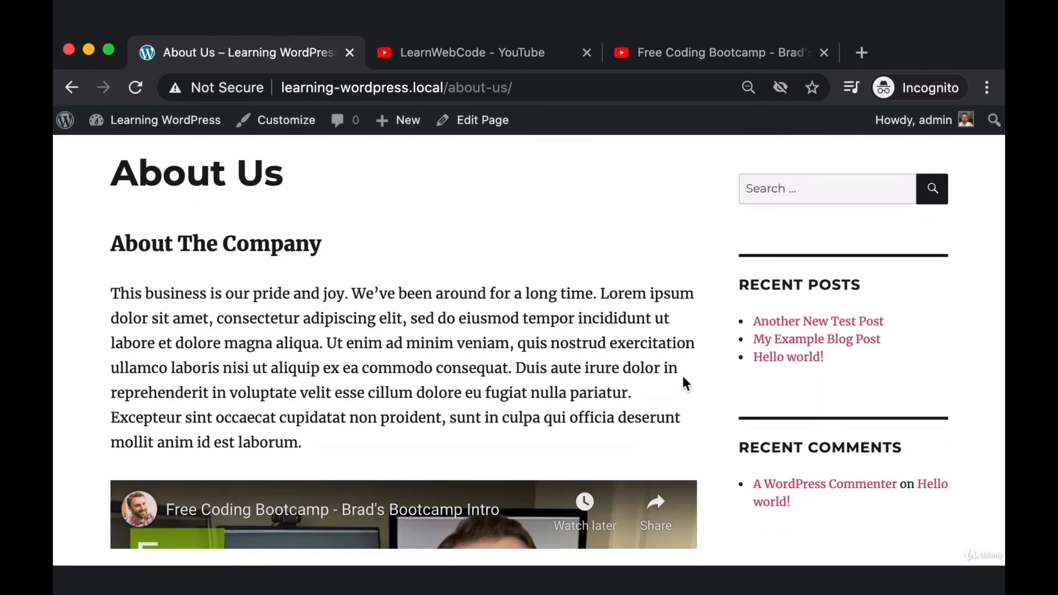
scroll(683, 380, down, 2)
scroll(700, 388, down, 3)
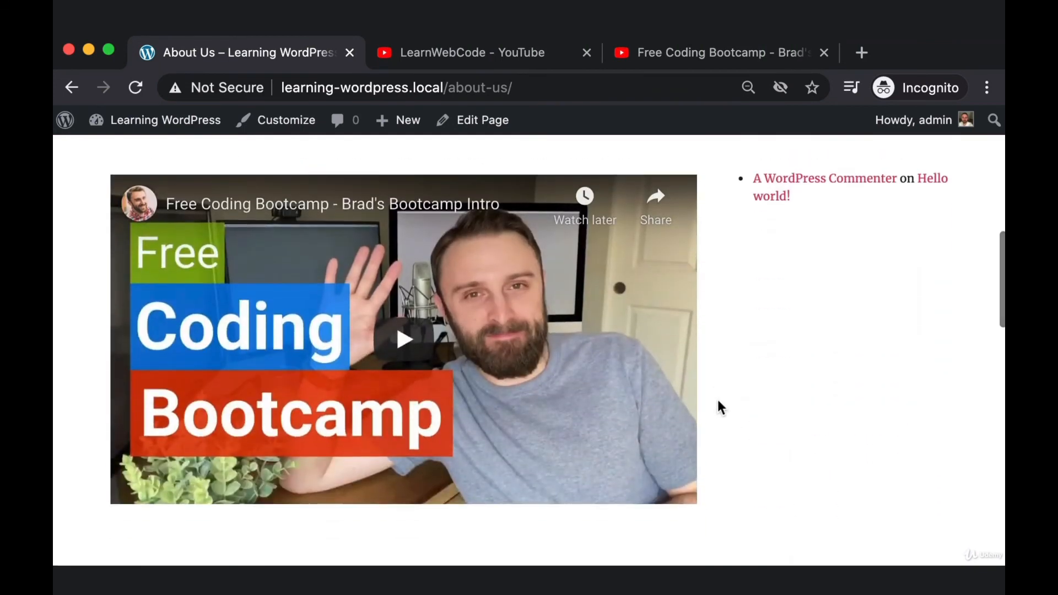
key(super+shift+4)
drag(102, 187, 720, 540)
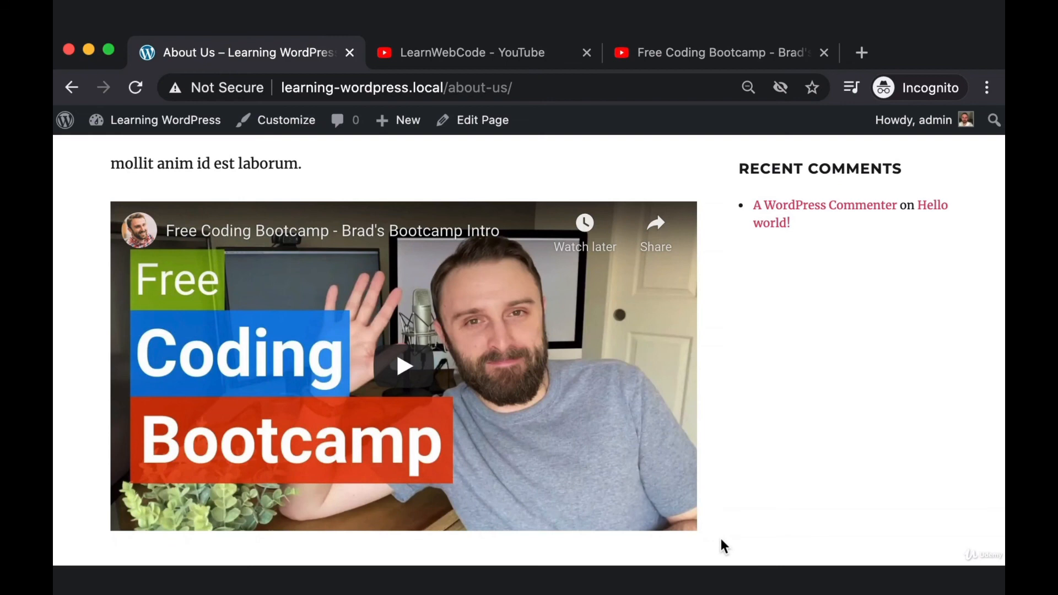
scroll(721, 540, up, 5)
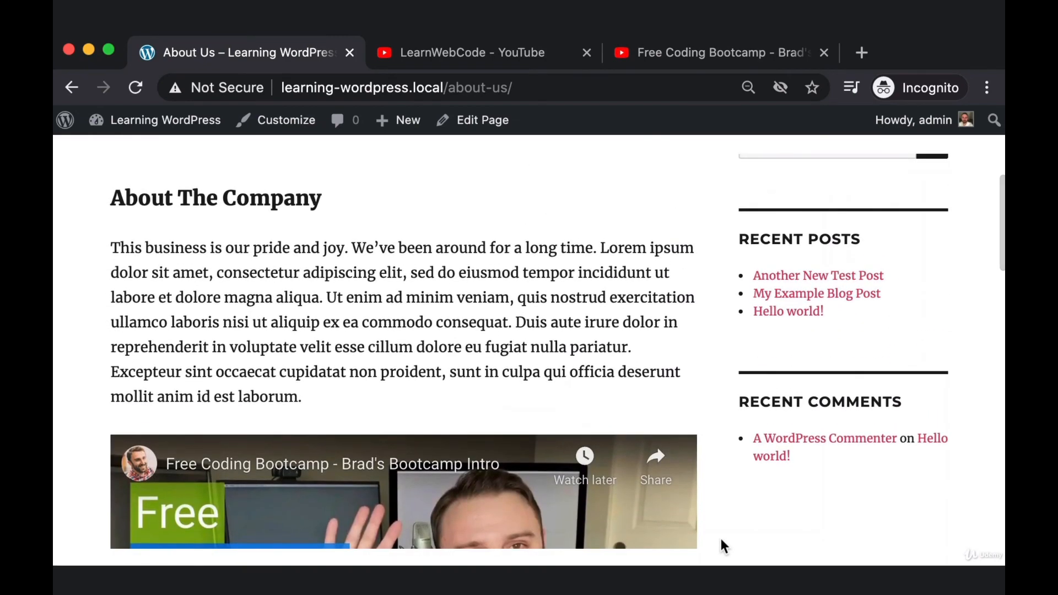